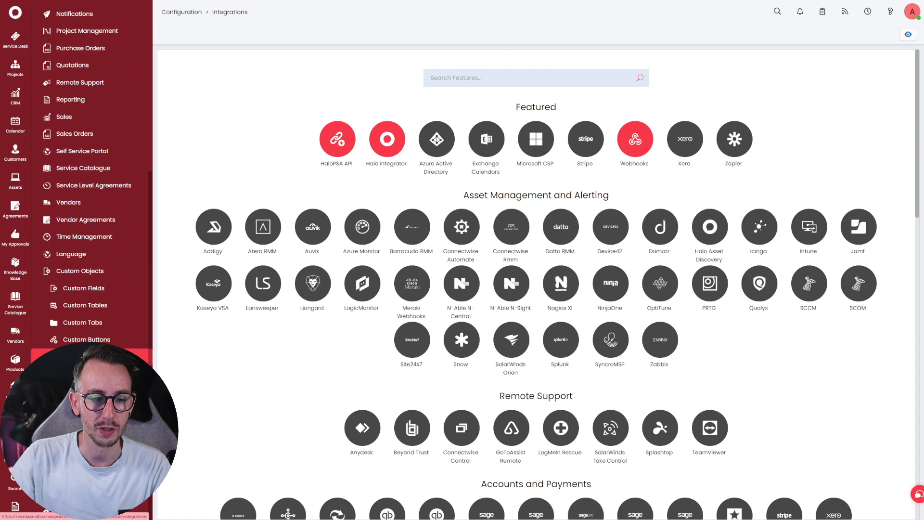
# Search all configuration features for "custom int" and open the Custom Integrations page.
pyautogui.click(91, 373)
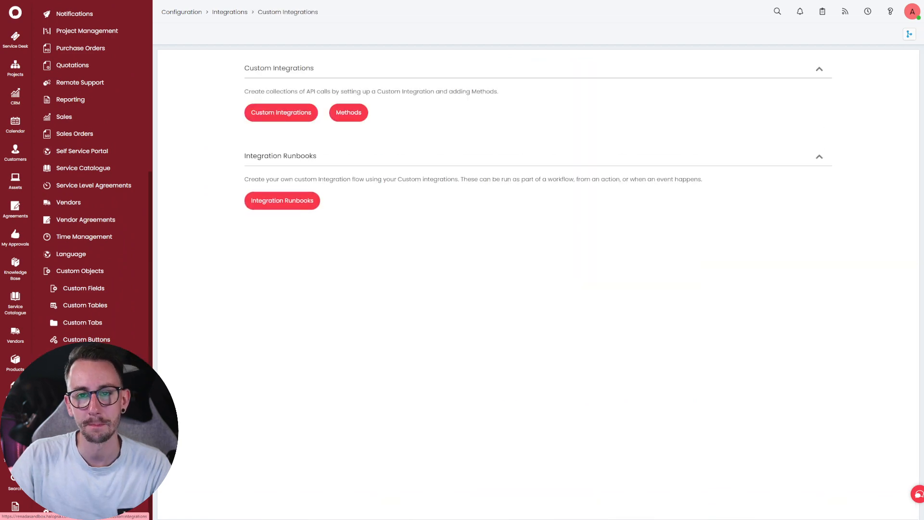
pyautogui.scroll(5, 148, 302)
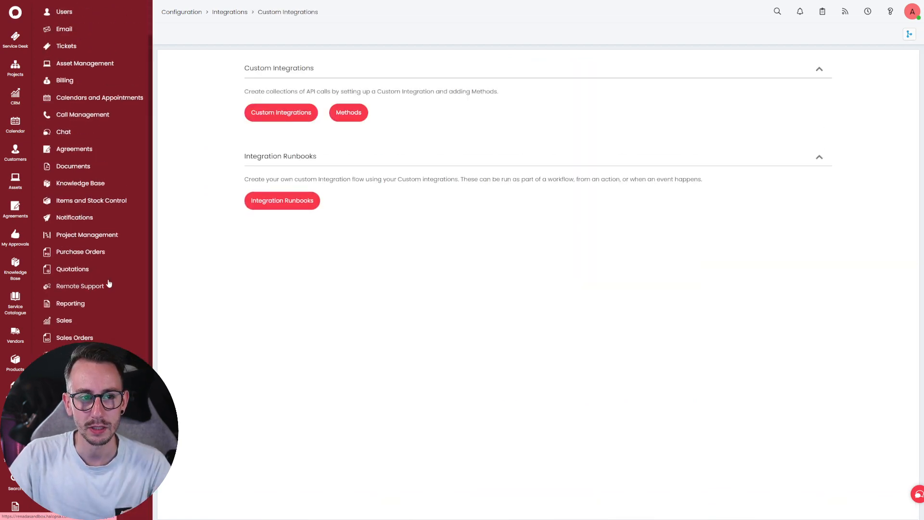
pyautogui.click(106, 12)
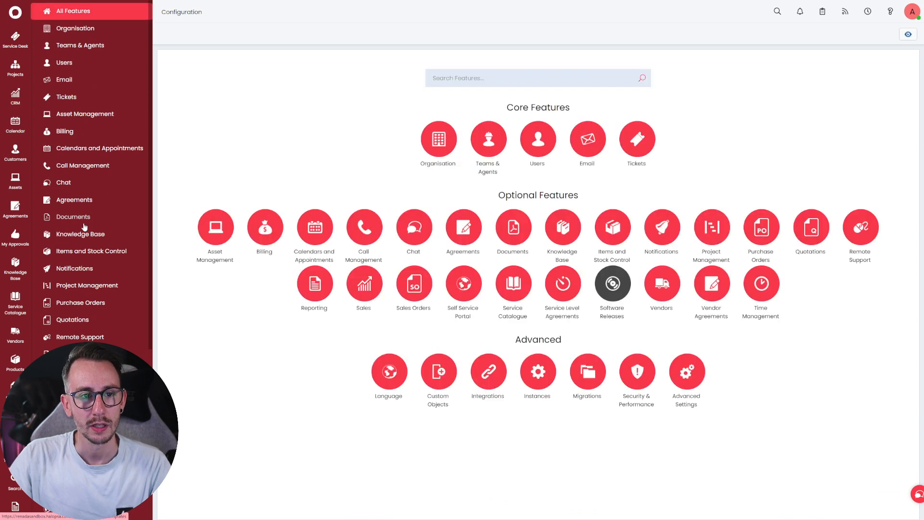
pyautogui.click(528, 81)
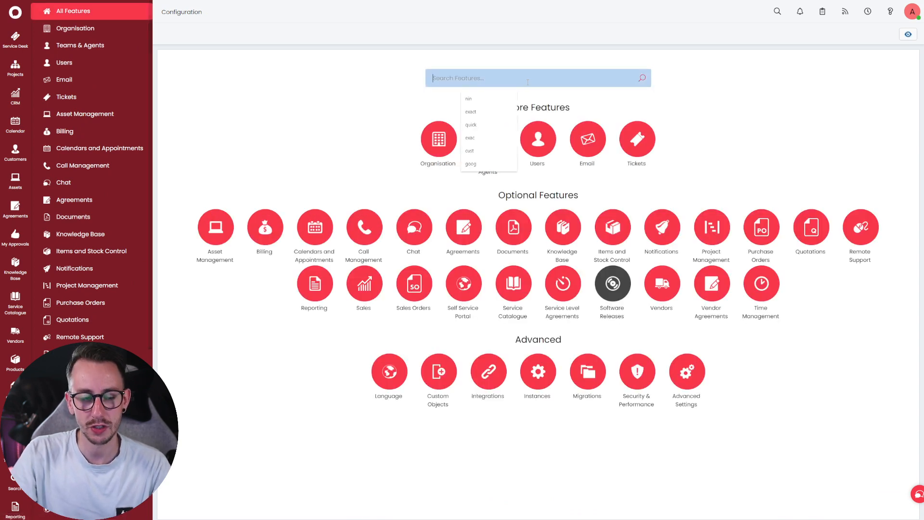
pyautogui.write('custom int')
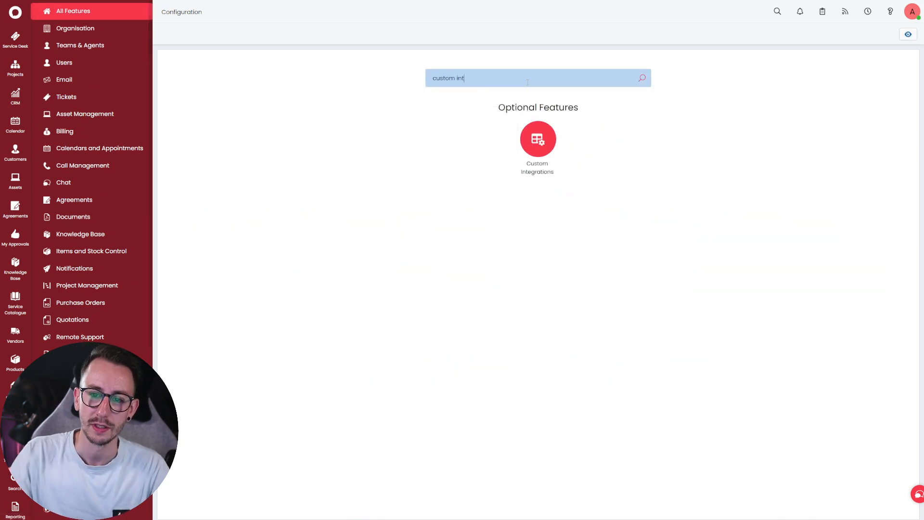
pyautogui.click(538, 145)
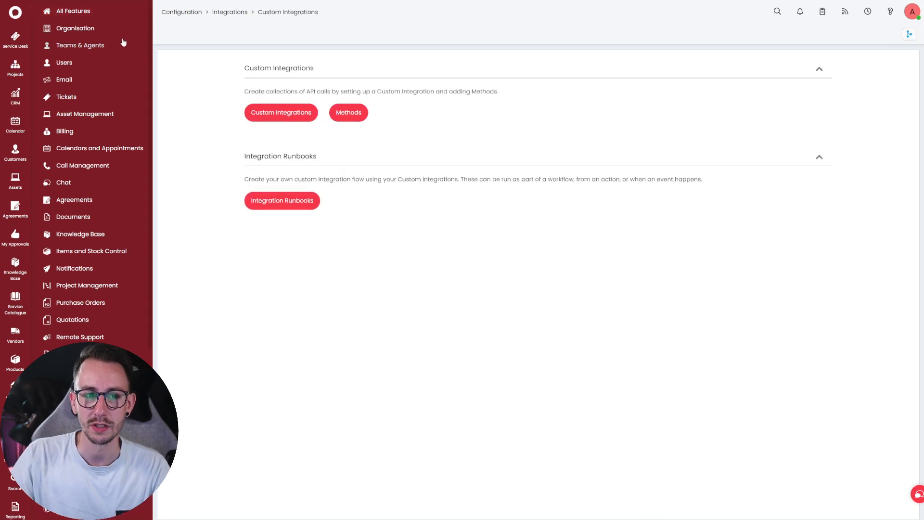
pyautogui.scroll(-1, 120, 342)
pyautogui.scroll(-5, 120, 343)
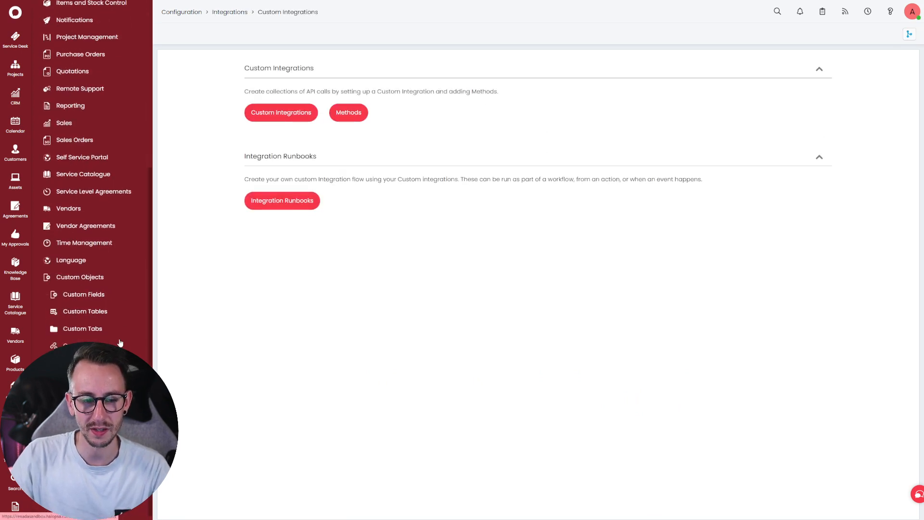
pyautogui.scroll(8, 112, 343)
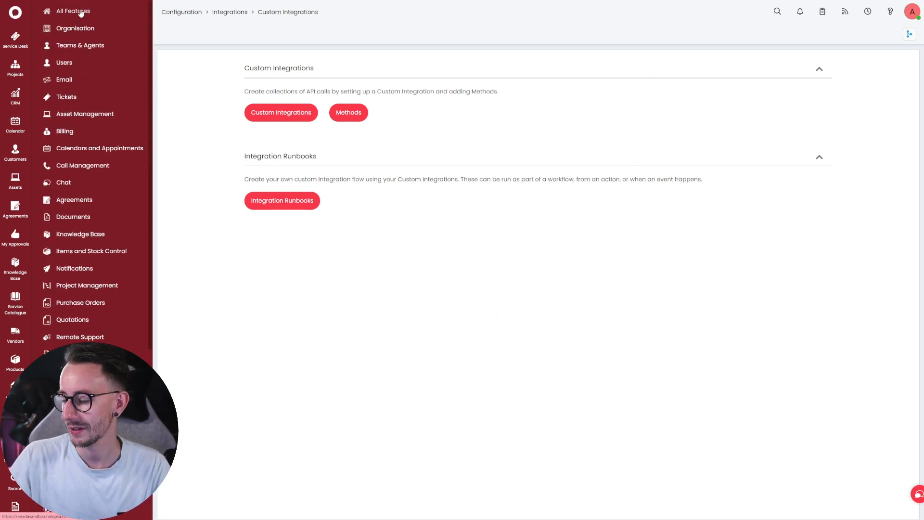
pyautogui.scroll(-6, 102, 174)
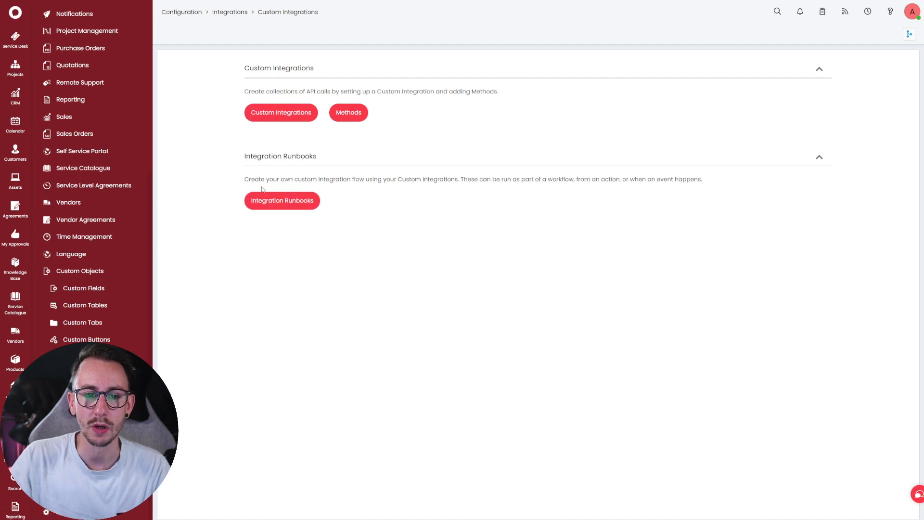
# Delete the Demo Sandbox API entry from the custom integrations list.
pyautogui.click(281, 112)
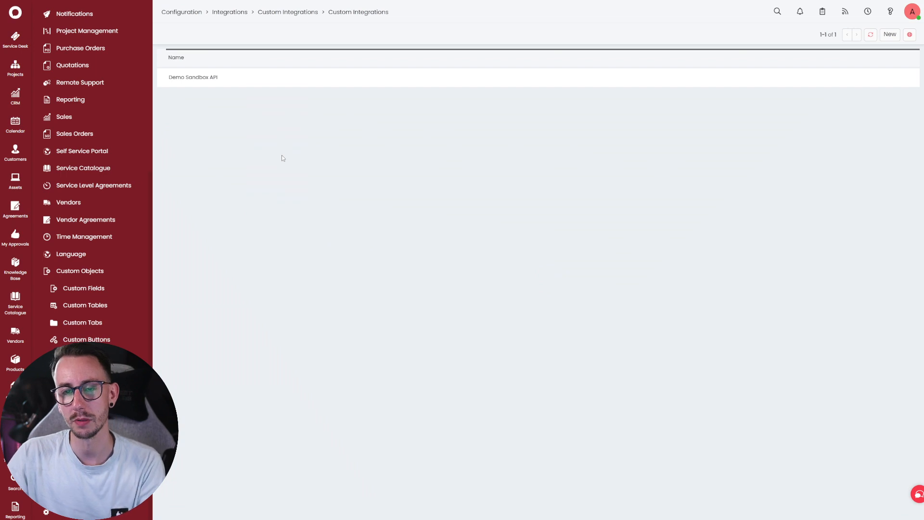
pyautogui.click(281, 81)
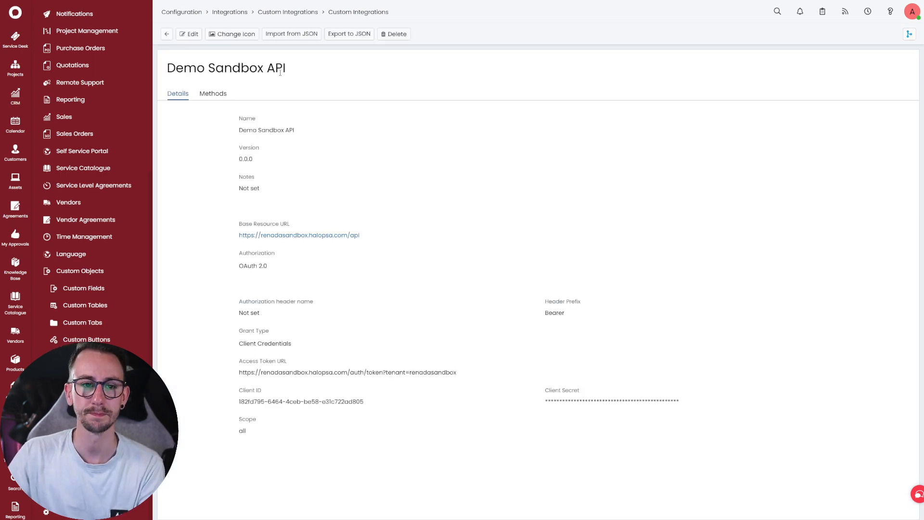
pyautogui.click(385, 35)
pyautogui.click(527, 244)
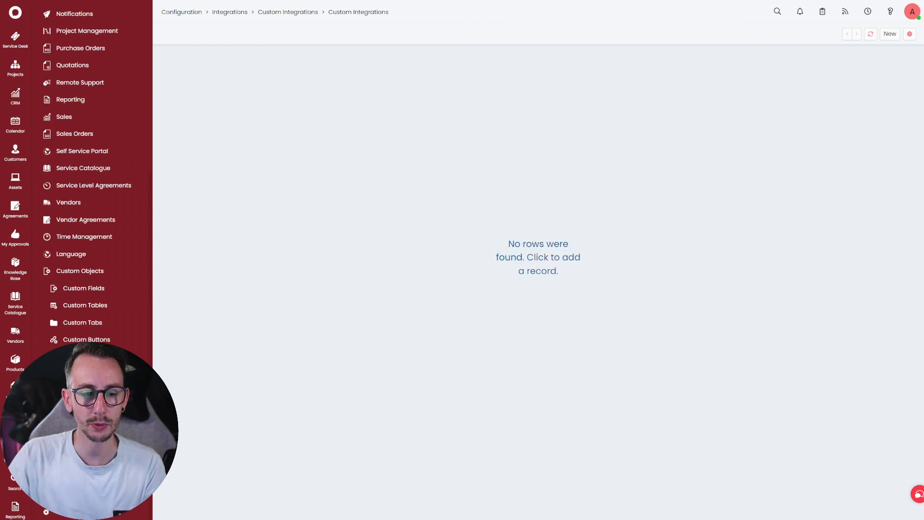
# Leave full-screen mode and start a new custom integration named "HaloPSA Youtube Integration".
pyautogui.press('F11')
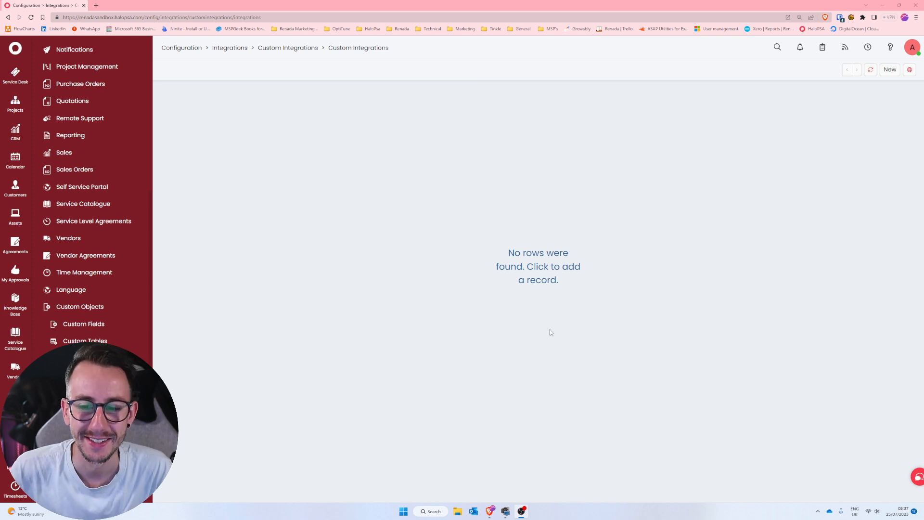
pyautogui.click(890, 70)
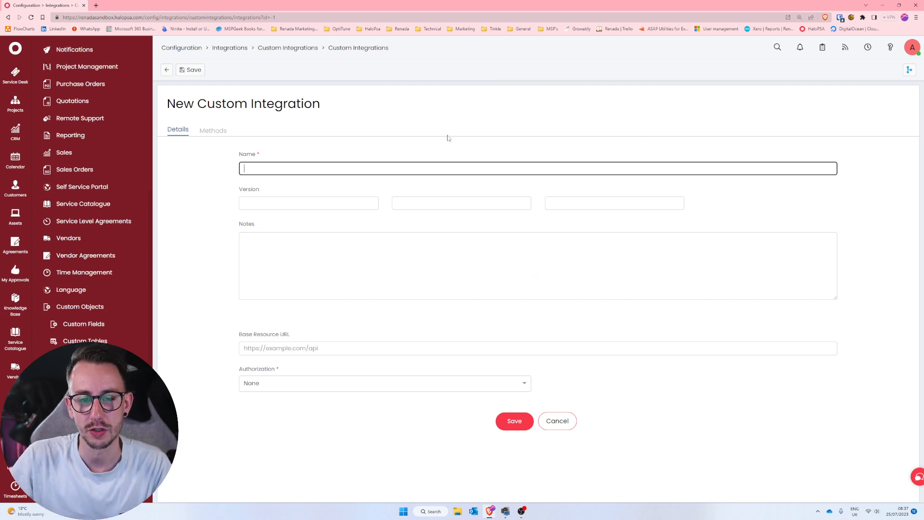
pyautogui.click(294, 171)
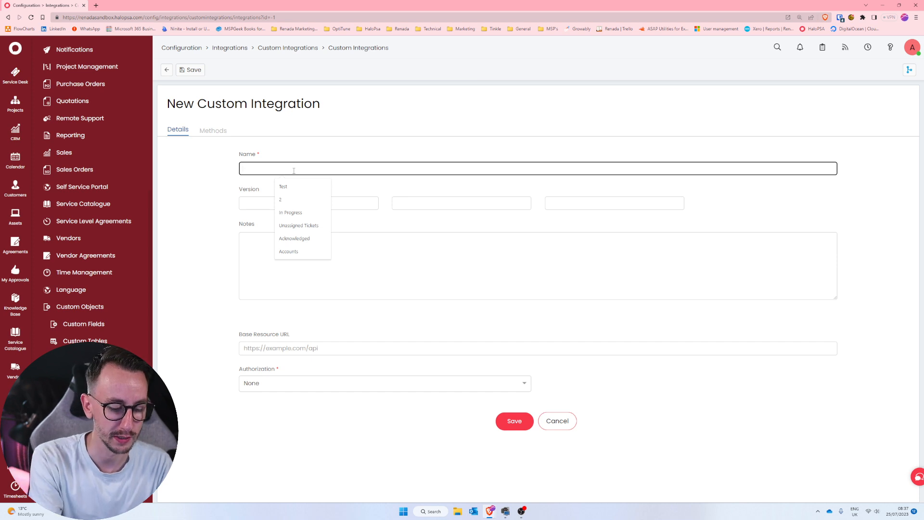
pyautogui.write('HaloPSA Youtu')
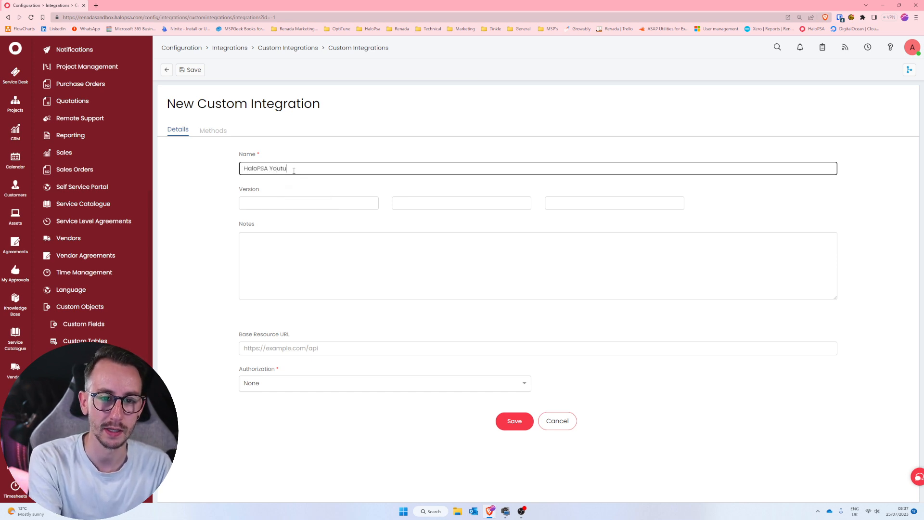
pyautogui.write('be Integration')
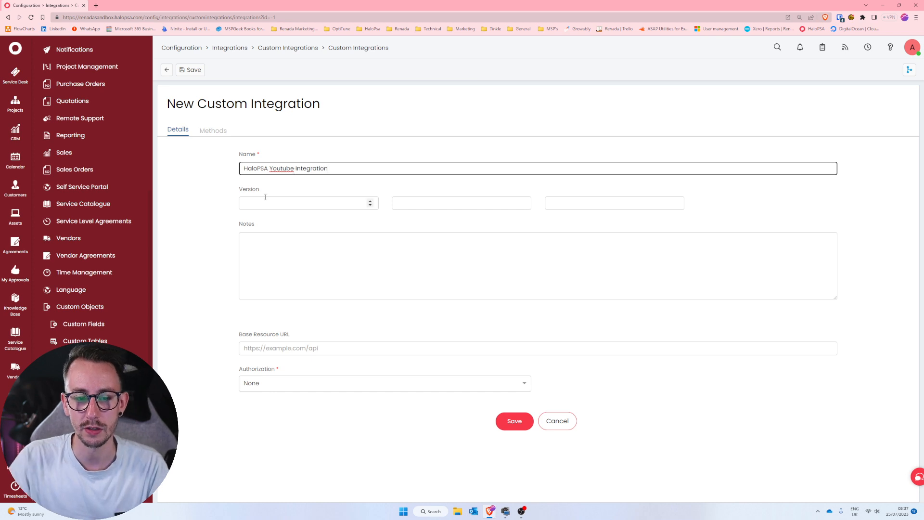
# Open the HaloPSA API configuration page in a separate browser tab and switch to it.
pyautogui.click(191, 294)
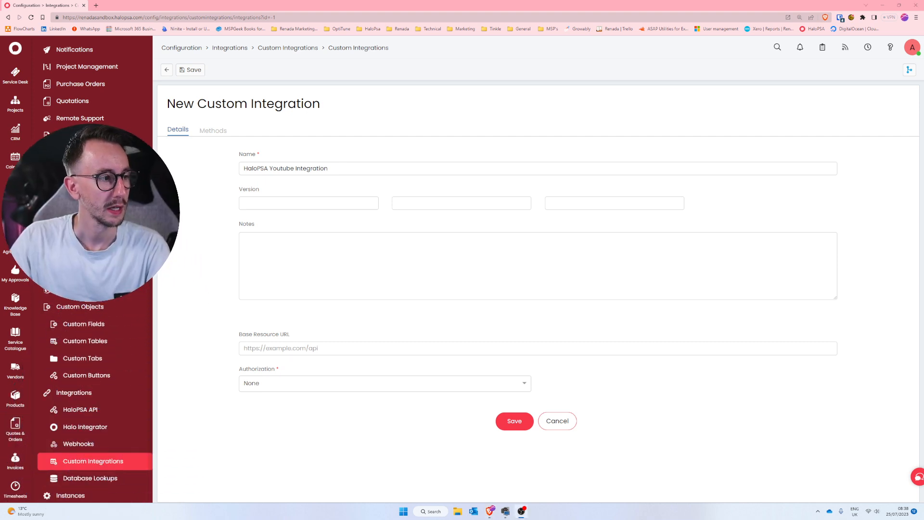
pyautogui.rightClick(93, 413)
pyautogui.click(126, 293)
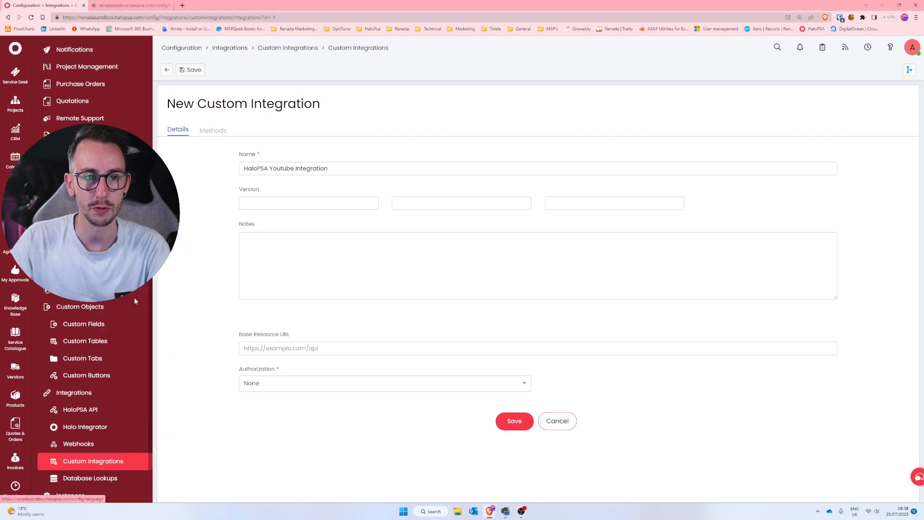
pyautogui.click(103, 4)
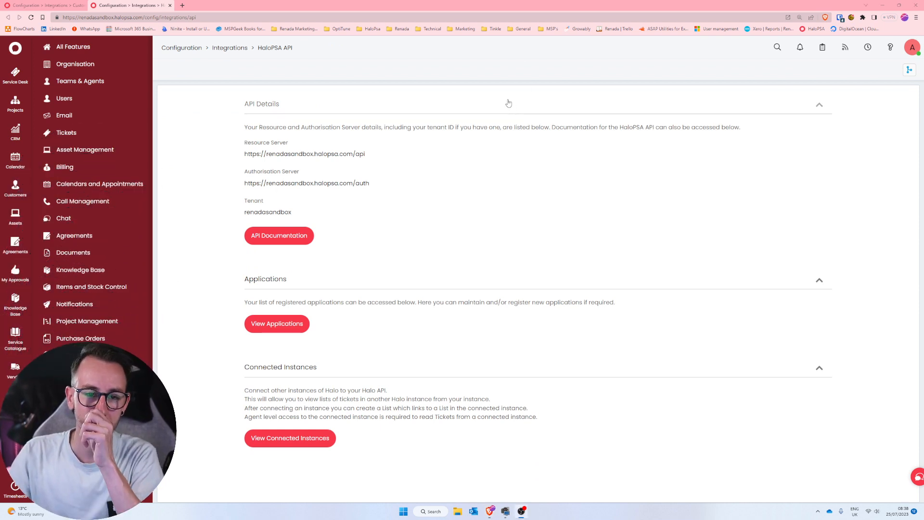
# Launch Notepad with an empty note and place its window beside the API details.
pyautogui.press('super')
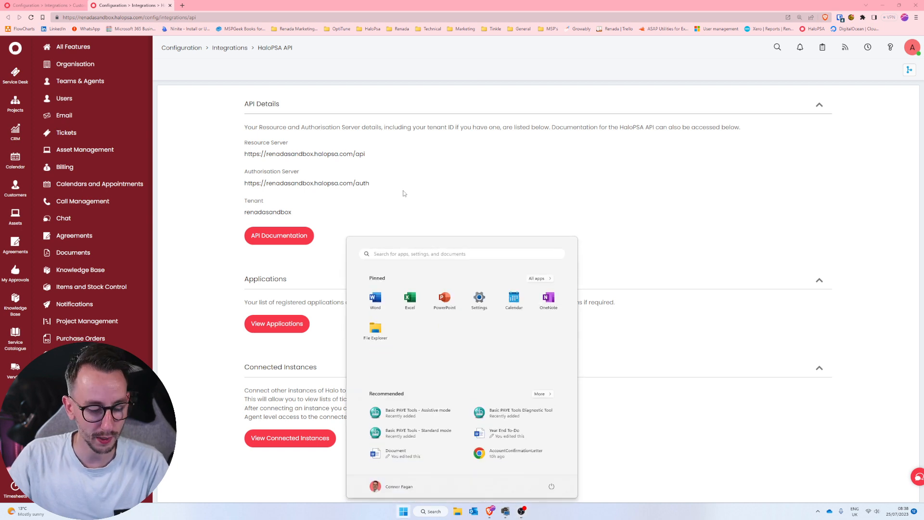
pyautogui.write('n')
pyautogui.click(395, 305)
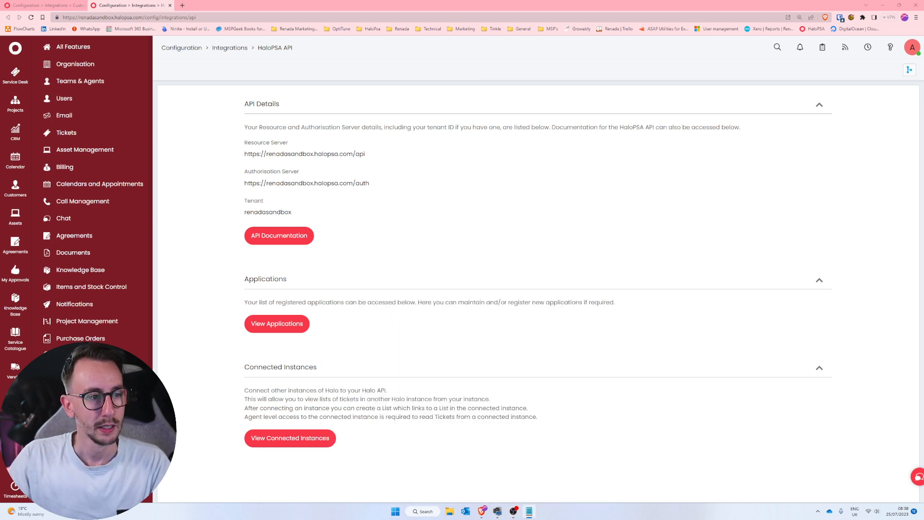
pyautogui.moveTo(610, 238); pyautogui.dragTo(828, 120)
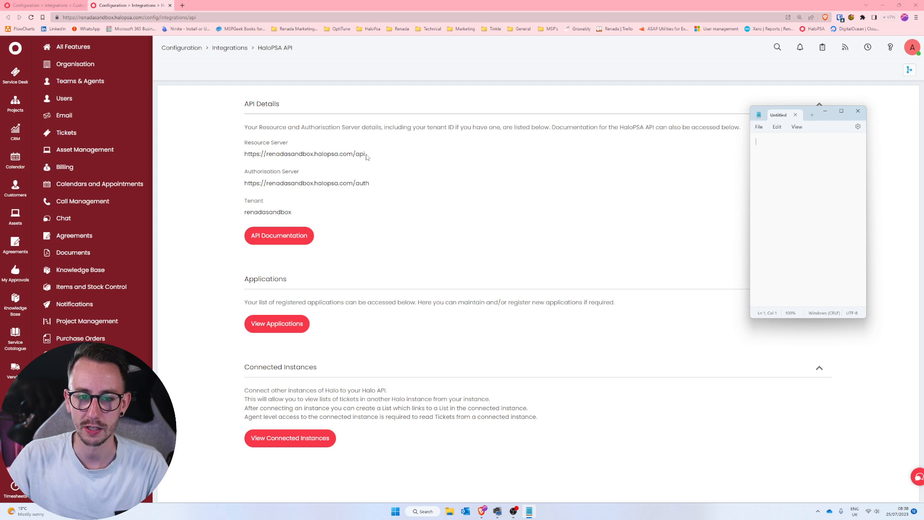
# Copy the Resource Server URL from the API details into the Notepad note.
pyautogui.moveTo(366, 156); pyautogui.dragTo(241, 160)
pyautogui.hotkey('ctrl', 'c')
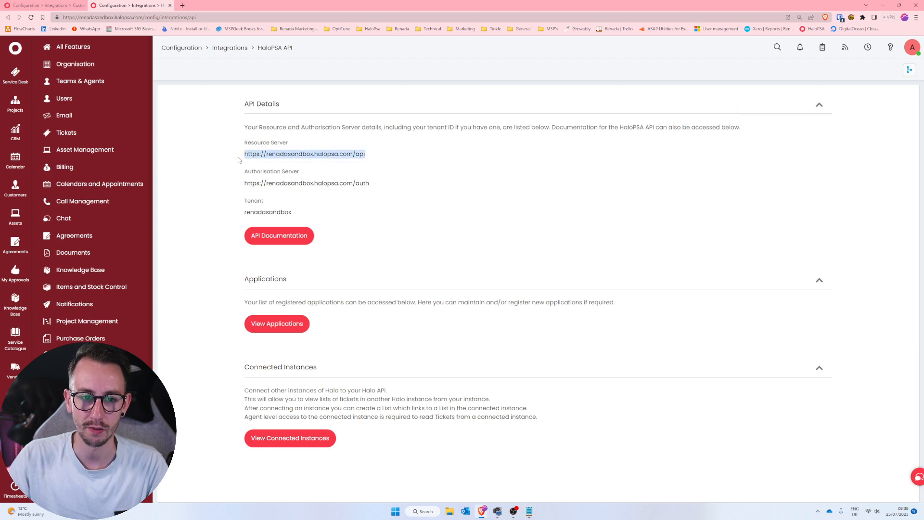
pyautogui.click(529, 510)
pyautogui.hotkey('ctrl', 'v')
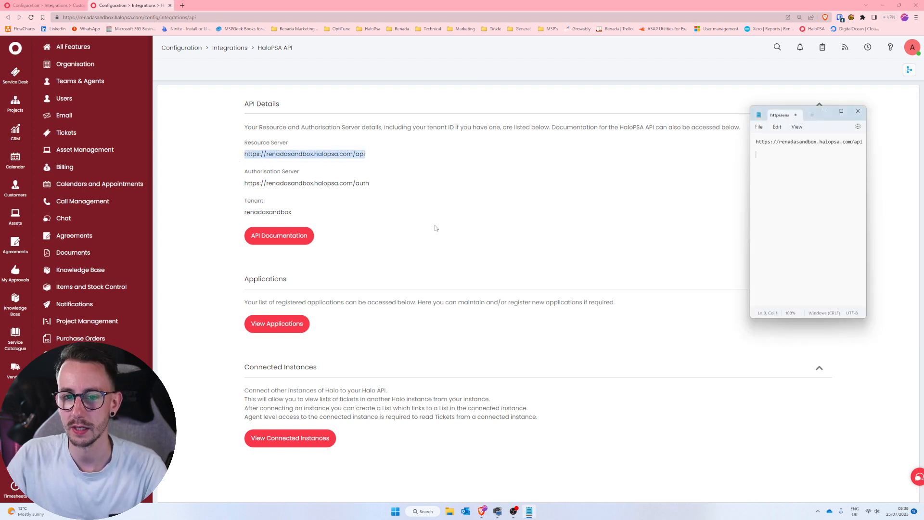
# Copy the Authorisation Server URL into the note below the first URL and widen the Notepad window to fit it.
pyautogui.moveTo(371, 184); pyautogui.dragTo(246, 183)
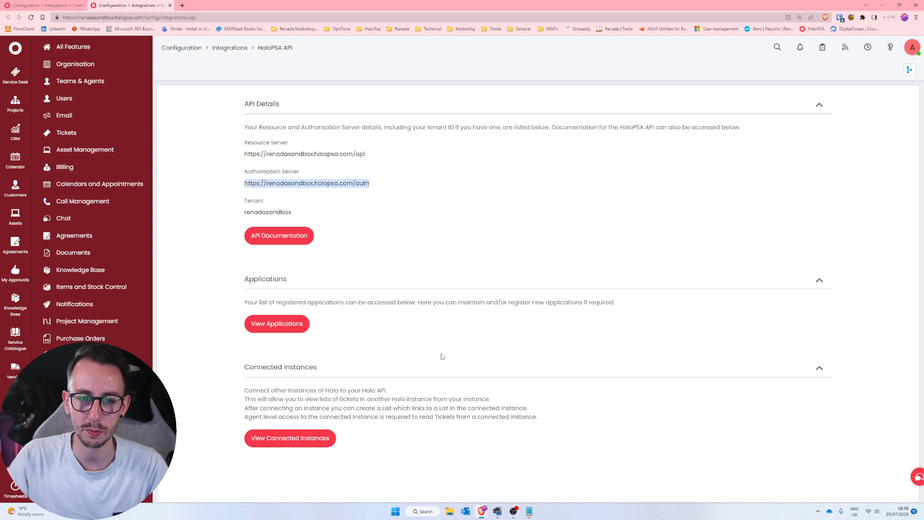
pyautogui.hotkey('ctrl', 'c')
pyautogui.click(530, 510)
pyautogui.hotkey('ctrl', 'v')
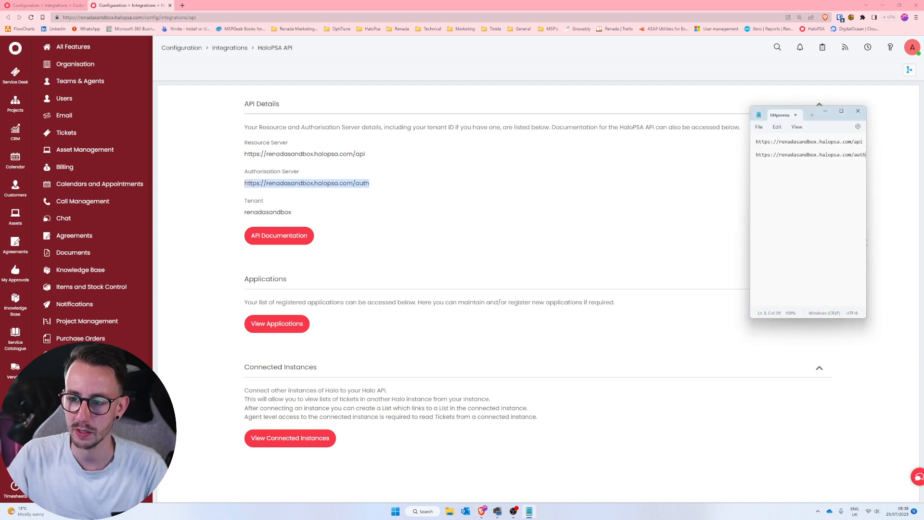
pyautogui.moveTo(867, 243); pyautogui.dragTo(899, 237)
pyautogui.moveTo(841, 113); pyautogui.dragTo(852, 102)
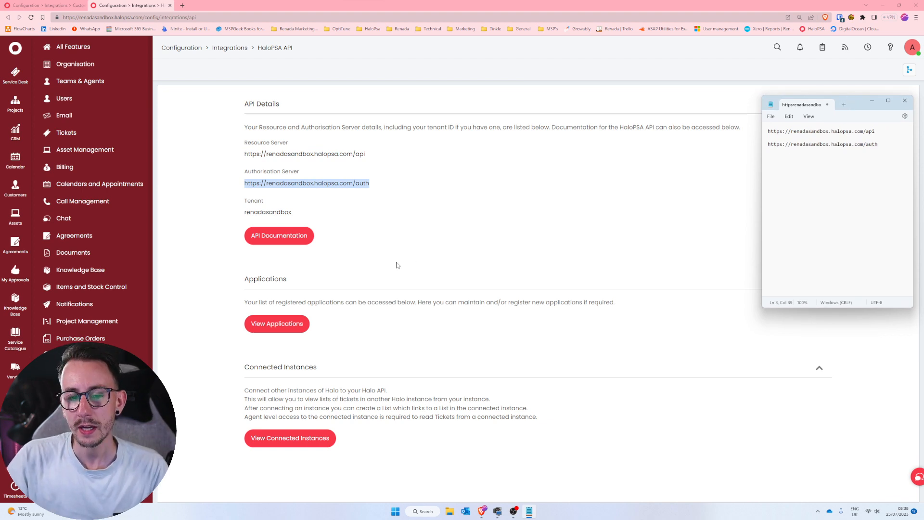
# Copy the Tenant name from the API details onto a new line below the two URLs in the note.
pyautogui.moveTo(293, 215); pyautogui.dragTo(241, 214)
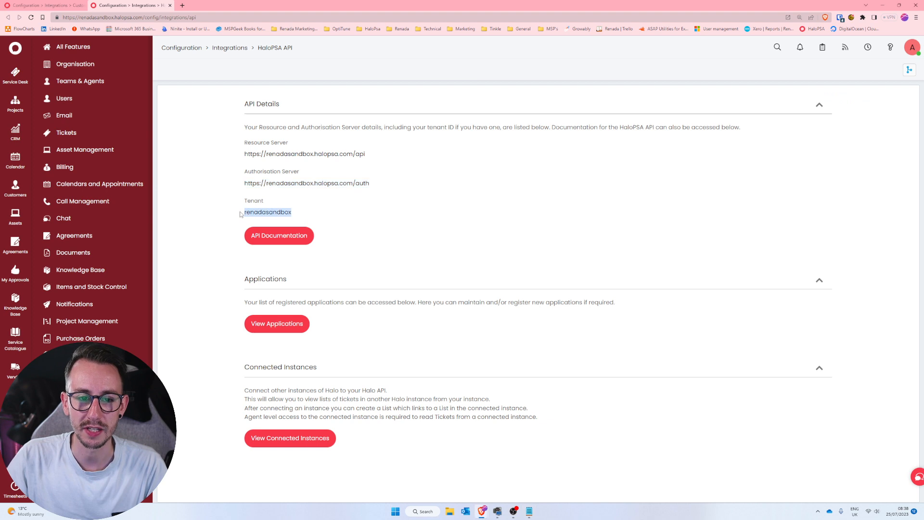
pyautogui.click(529, 511)
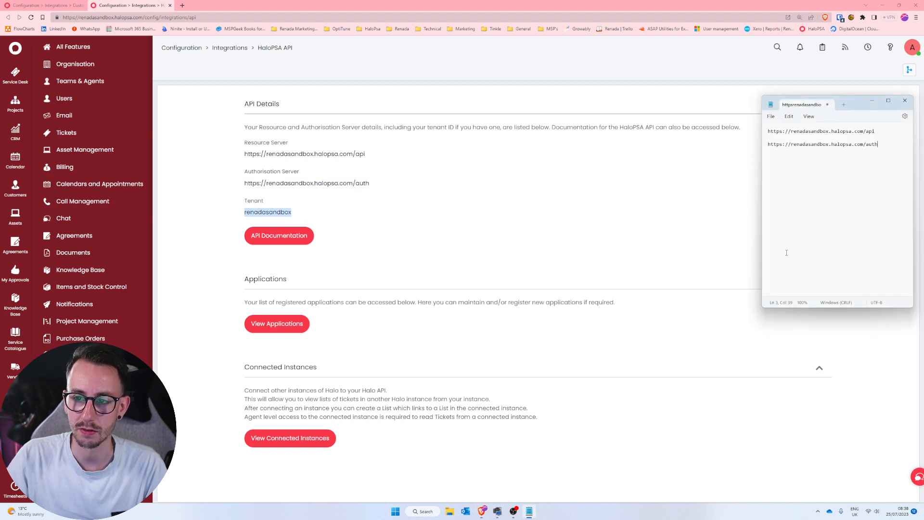
pyautogui.press('Return')
pyautogui.hotkey('ctrl', 'v')
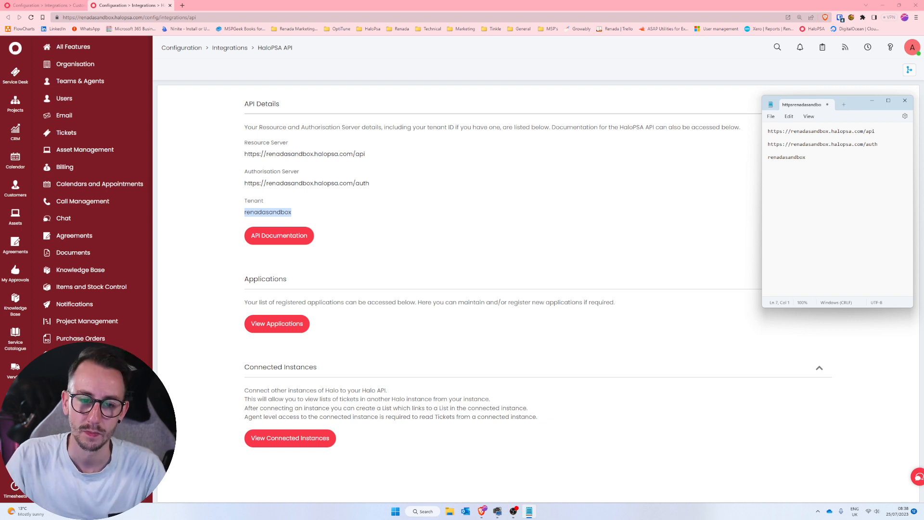
# Start a new HaloPSA API application named "HaloPSA Youtube Example" using the Client ID and Secret (Services) authentication method.
pyautogui.click(280, 329)
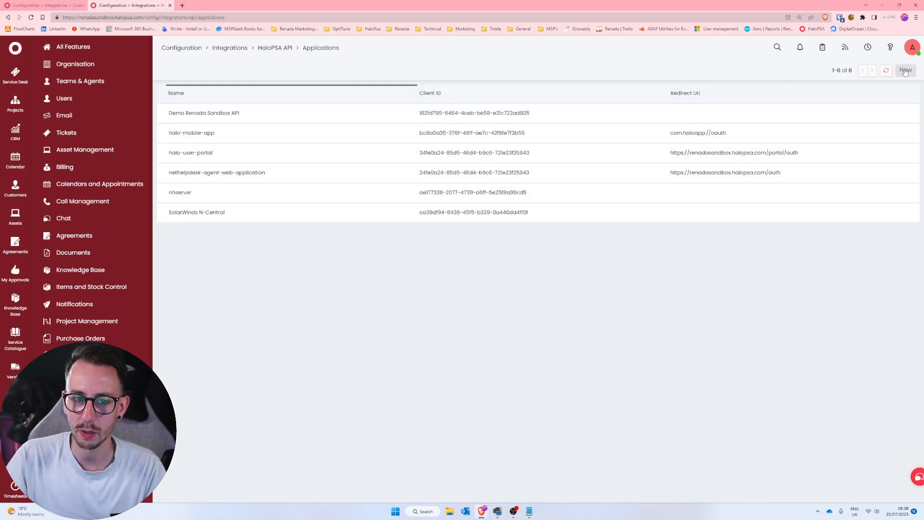
pyautogui.click(905, 71)
pyautogui.write('Halo')
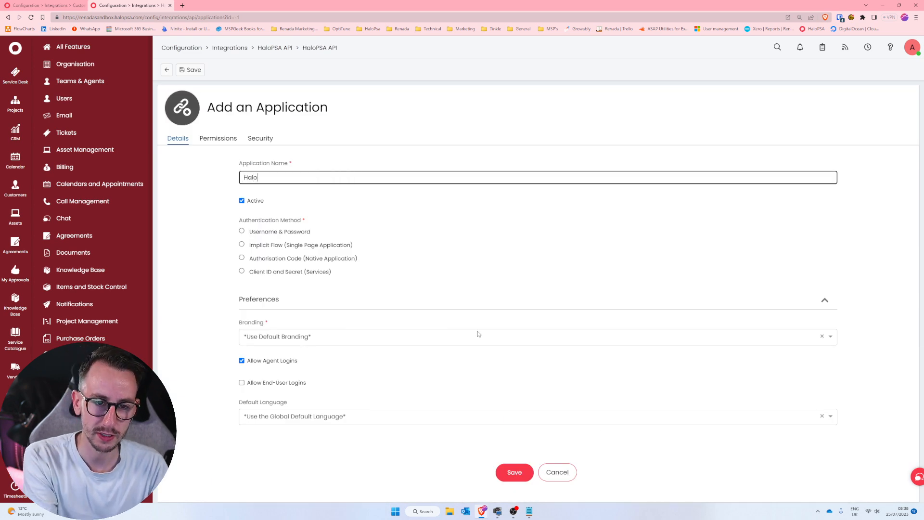
pyautogui.write('PSA Youtube Example')
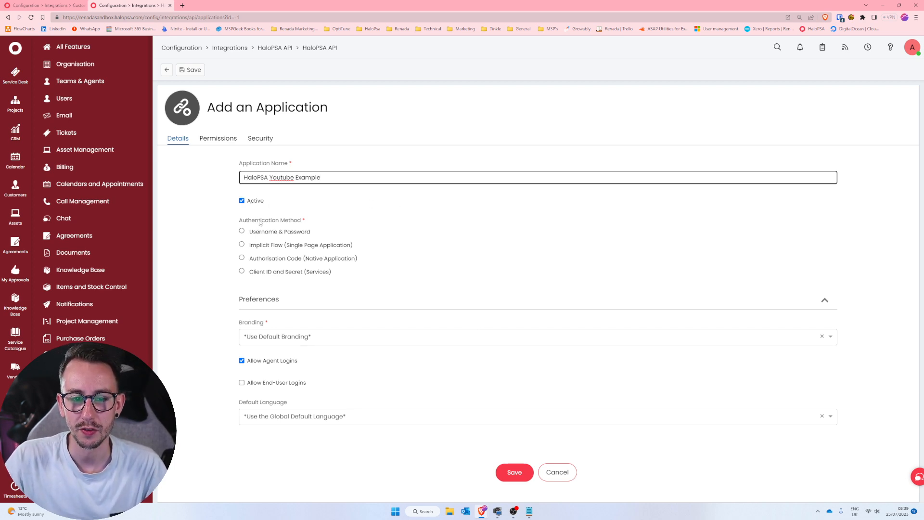
pyautogui.click(289, 273)
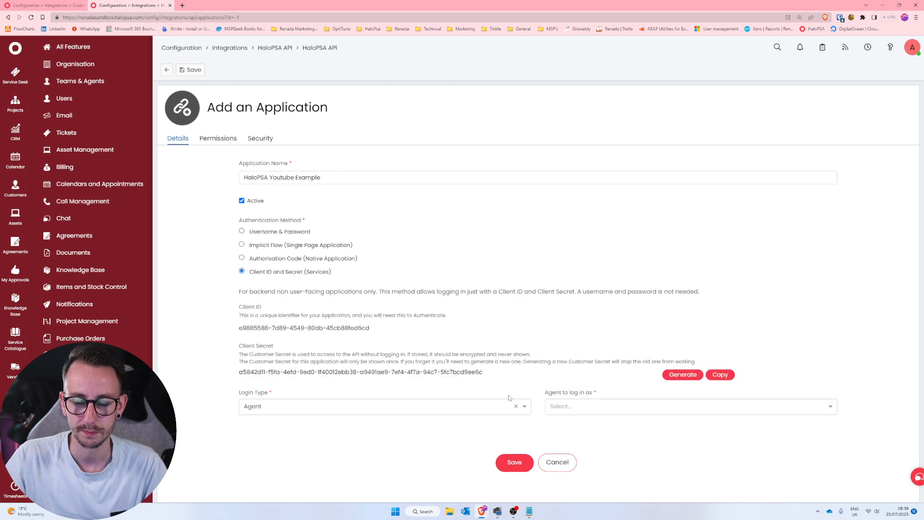
# Copy the new application's Client ID onto a new line below the tenant name in the note.
pyautogui.click(529, 511)
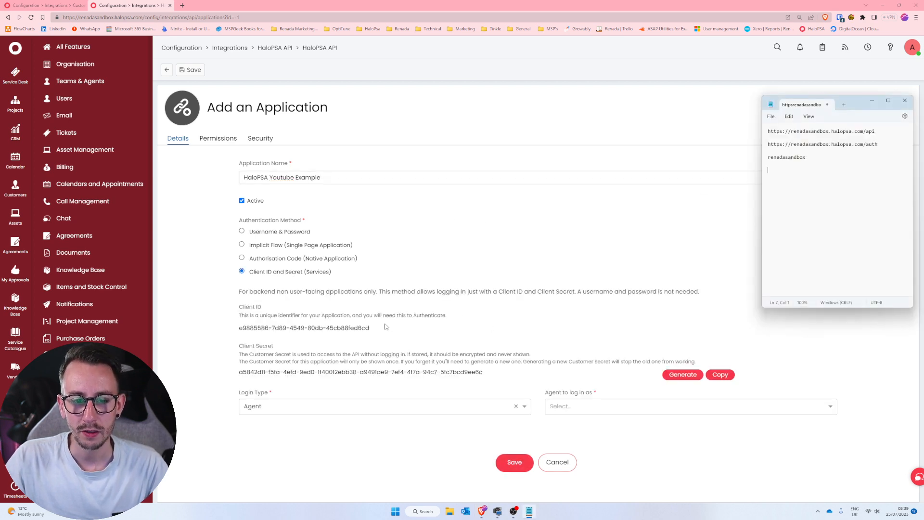
pyautogui.moveTo(376, 327); pyautogui.dragTo(236, 328)
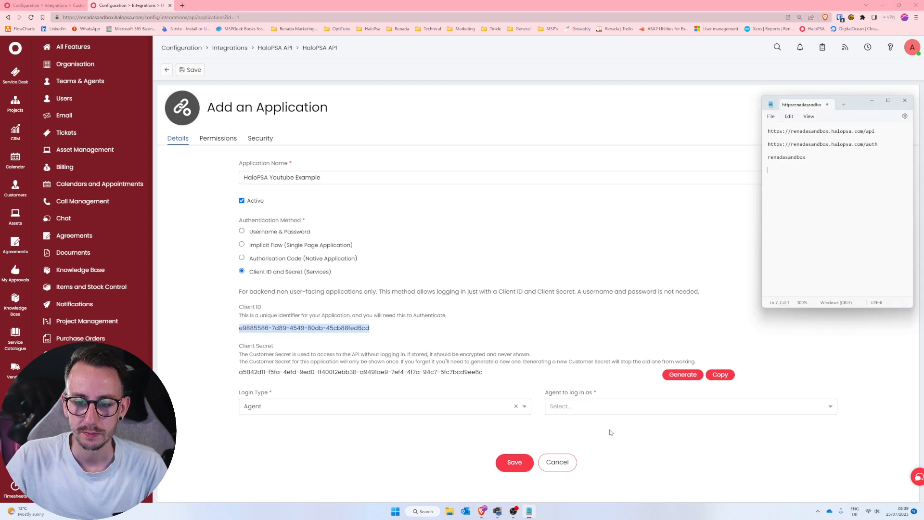
pyautogui.hotkey('ctrl', 'c')
pyautogui.click(767, 262)
pyautogui.hotkey('ctrl', 'v')
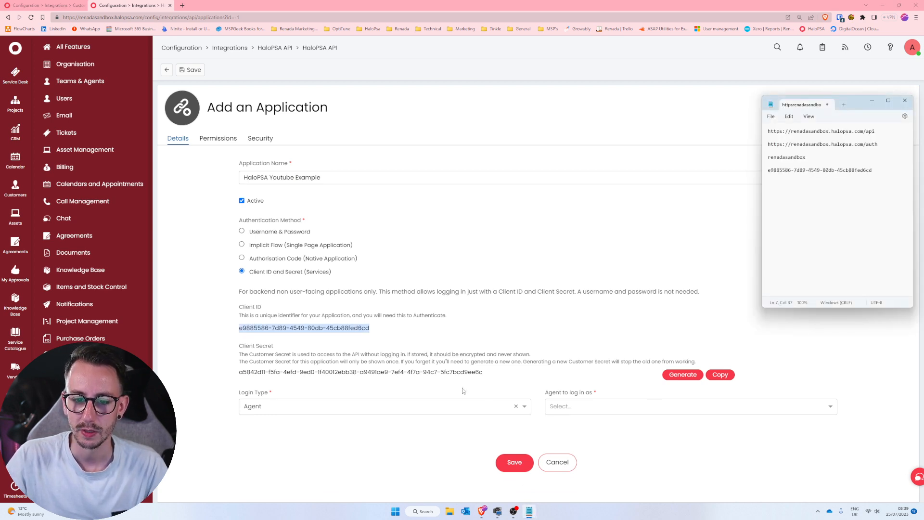
# Copy the application's Client Secret into the note on a separate line below the Client ID.
pyautogui.click(717, 377)
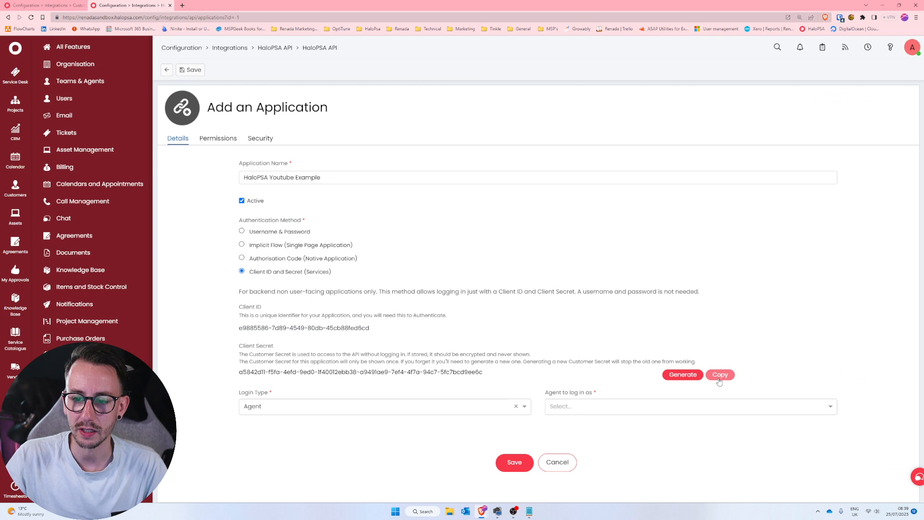
pyautogui.click(529, 511)
pyautogui.press('Return')
pyautogui.press('Return')
pyautogui.hotkey('ctrl', 'v')
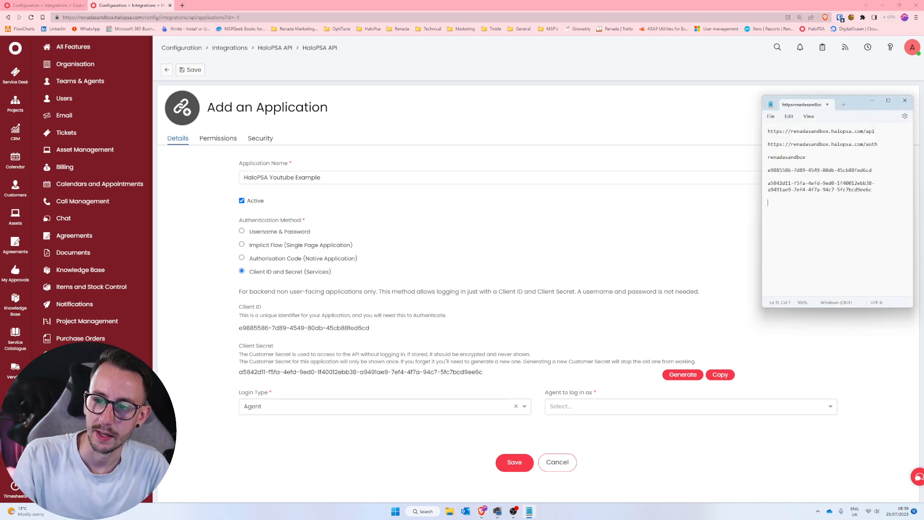
# Choose the second listed agent as the agent the application logs in as.
pyautogui.click(622, 407)
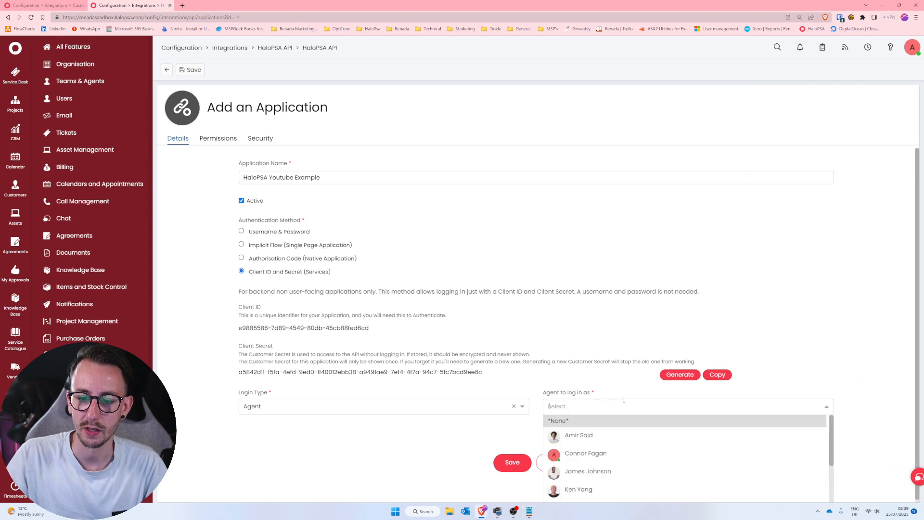
pyautogui.click(680, 453)
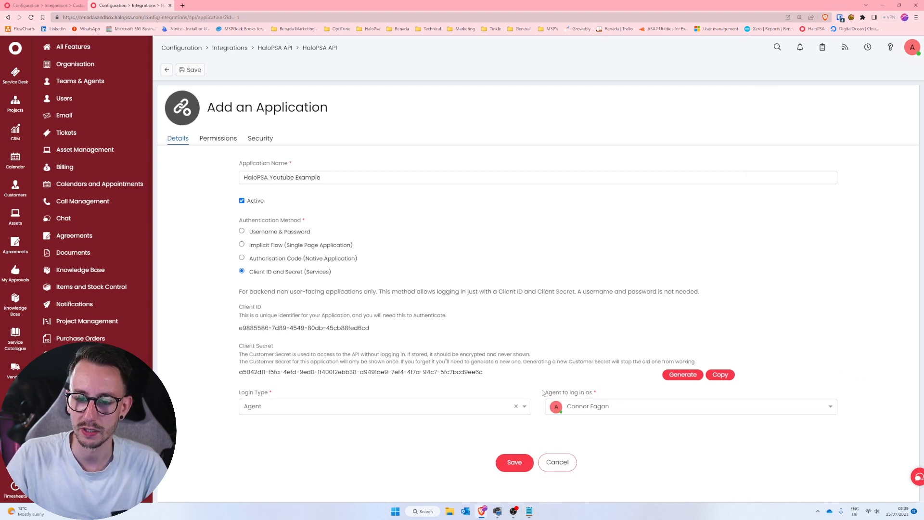
pyautogui.moveTo(547, 390); pyautogui.dragTo(606, 392)
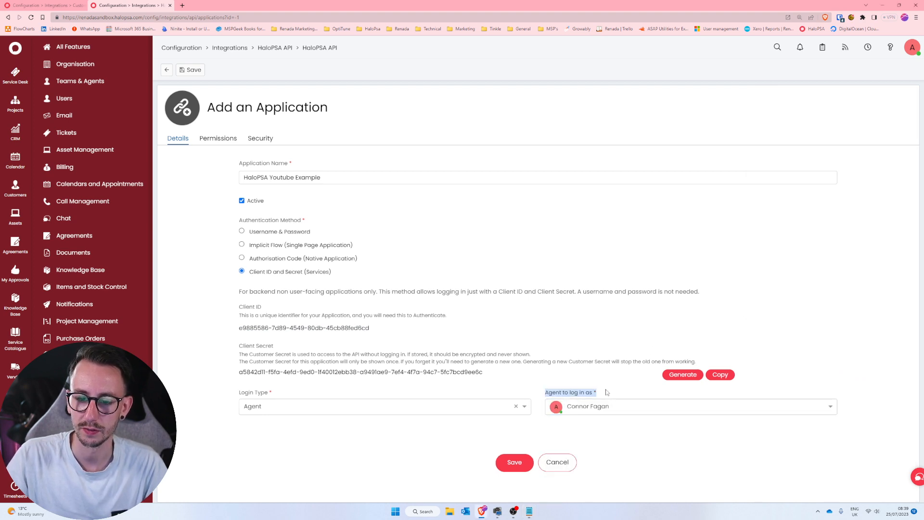
# Grant the application the "all" permission and save it.
pyautogui.click(216, 143)
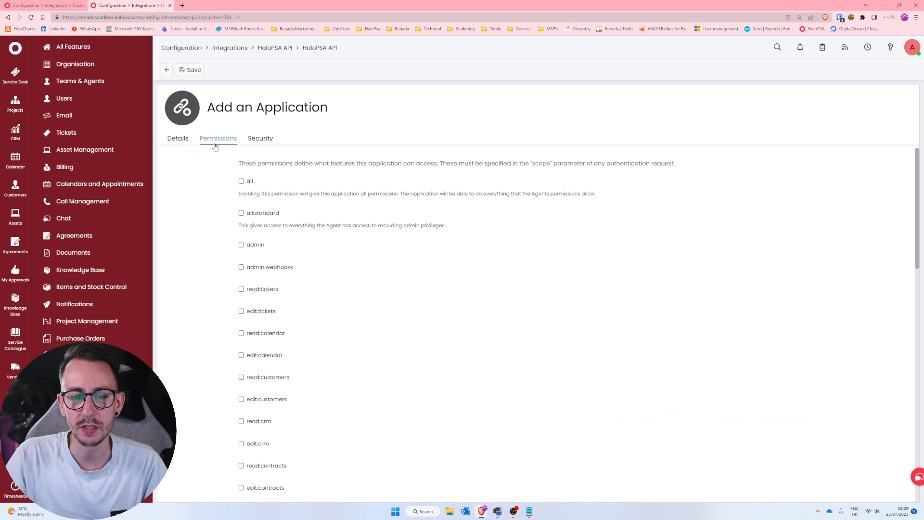
pyautogui.click(241, 182)
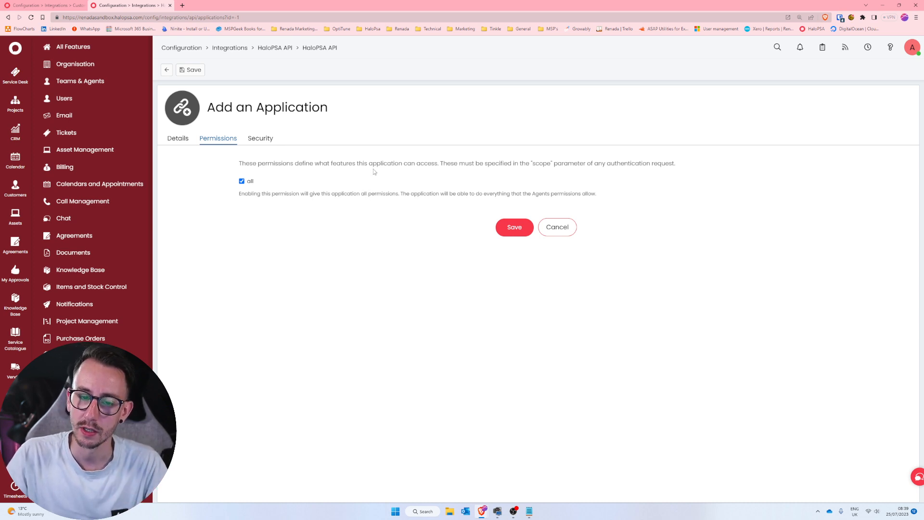
pyautogui.click(506, 222)
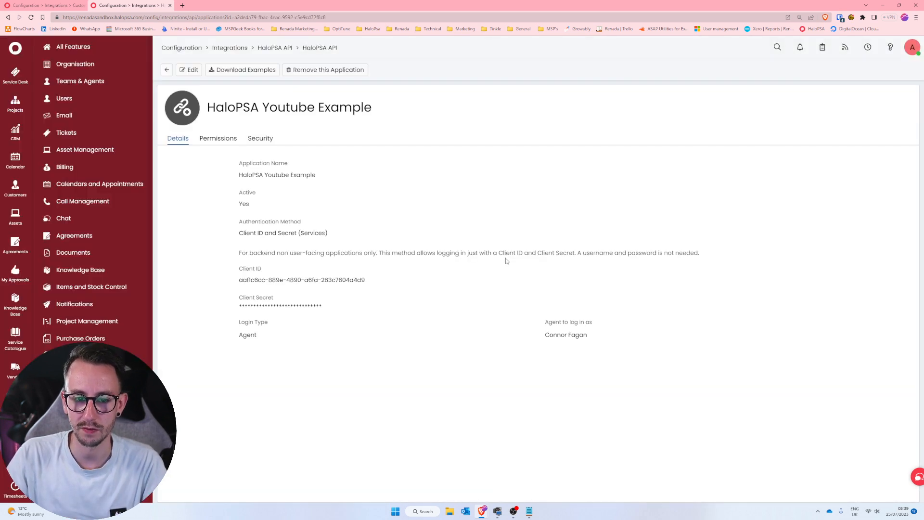
# Replace the Client ID in the note with the one shown on the saved application.
pyautogui.click(529, 511)
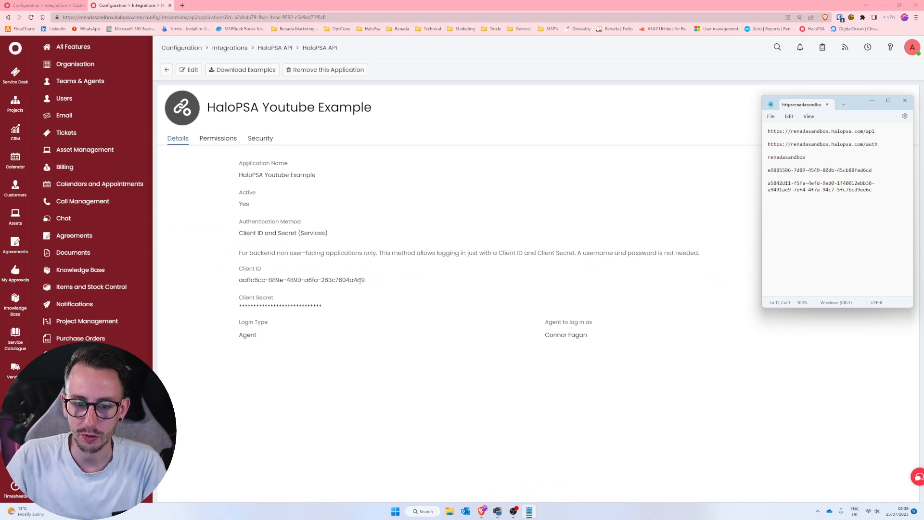
pyautogui.moveTo(366, 282); pyautogui.dragTo(237, 284)
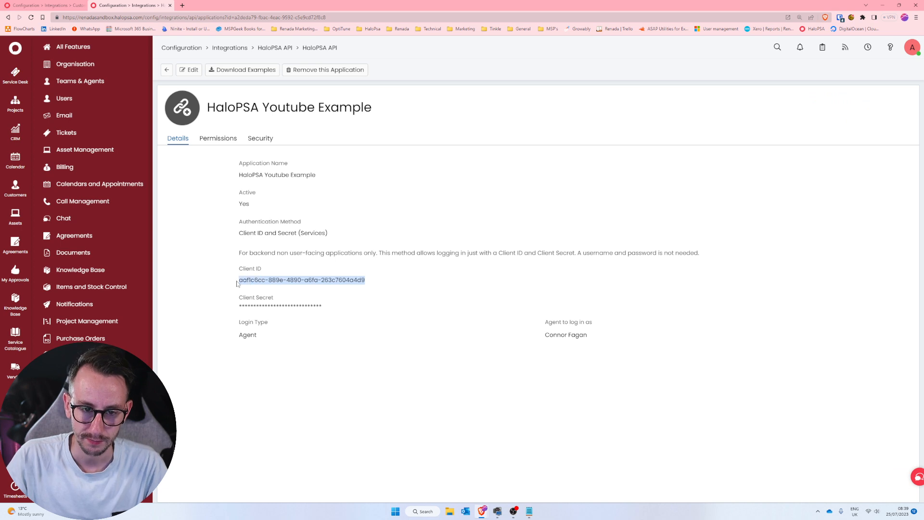
pyautogui.rightClick(251, 280)
pyautogui.click(270, 285)
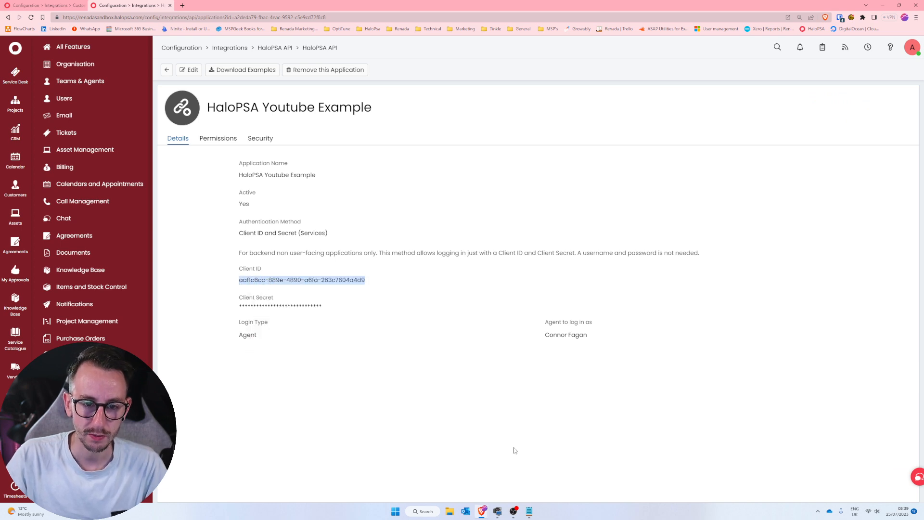
pyautogui.click(528, 511)
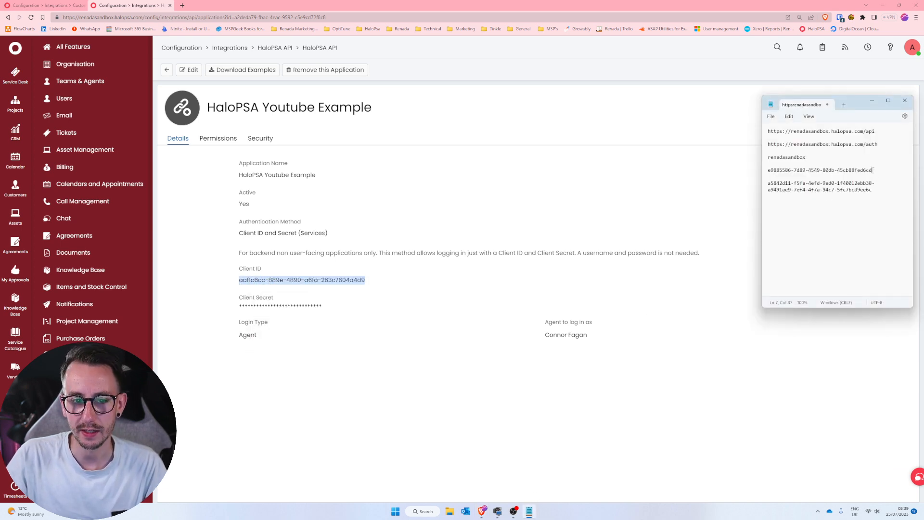
pyautogui.moveTo(872, 170); pyautogui.dragTo(763, 172)
pyautogui.hotkey('ctrl', 'v')
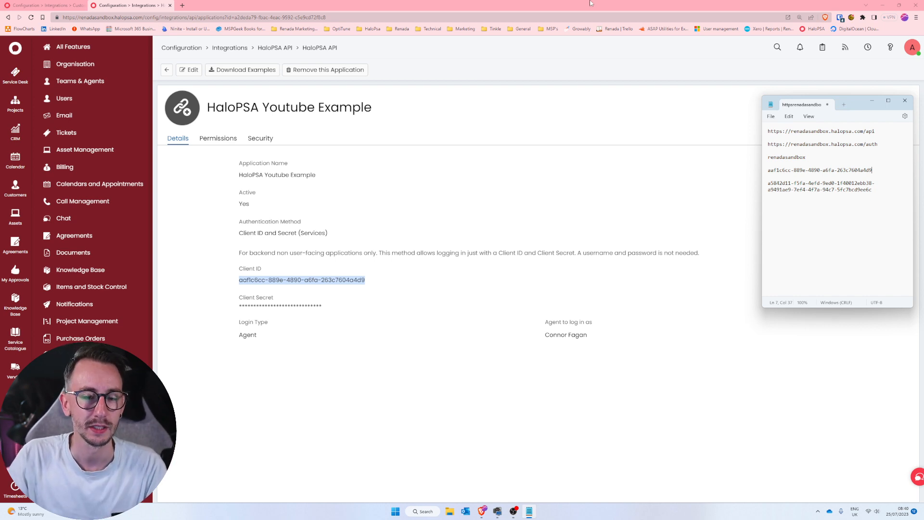
pyautogui.moveTo(874, 194); pyautogui.dragTo(770, 183)
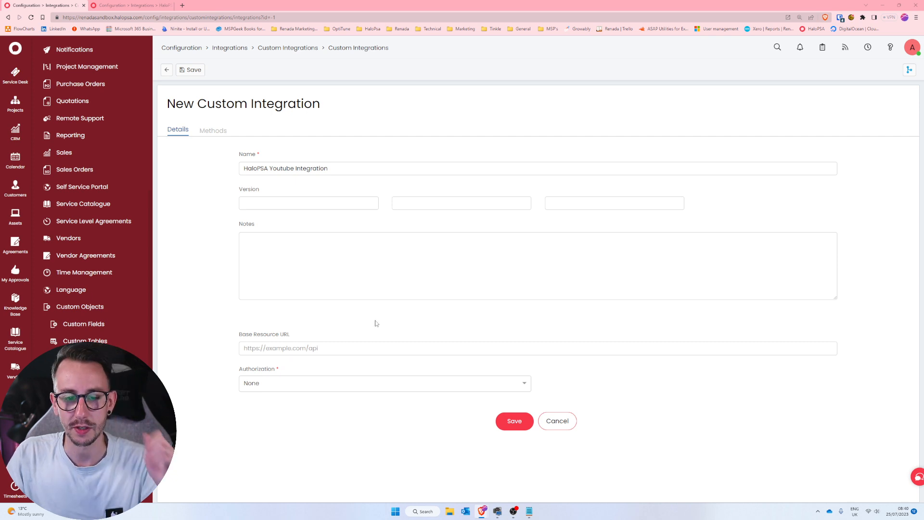
pyautogui.click(365, 347)
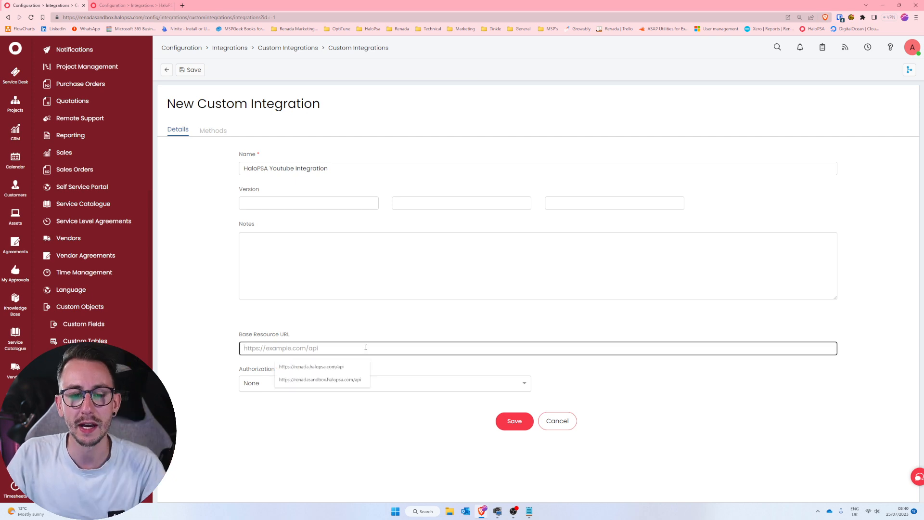
pyautogui.click(528, 511)
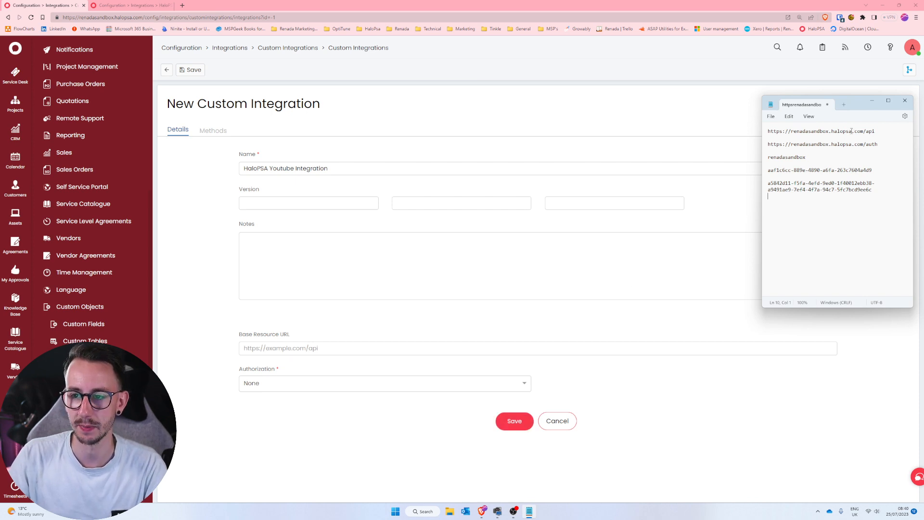
pyautogui.moveTo(880, 131); pyautogui.dragTo(751, 126)
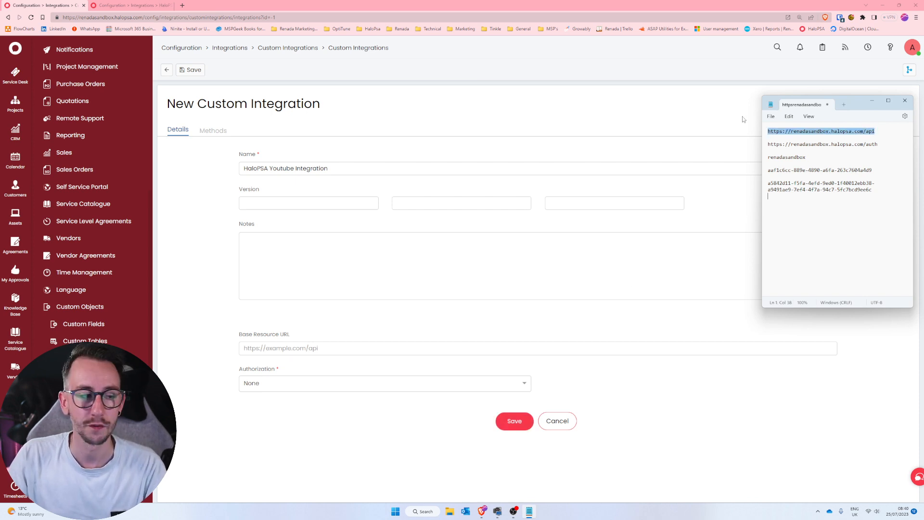
pyautogui.click(359, 337)
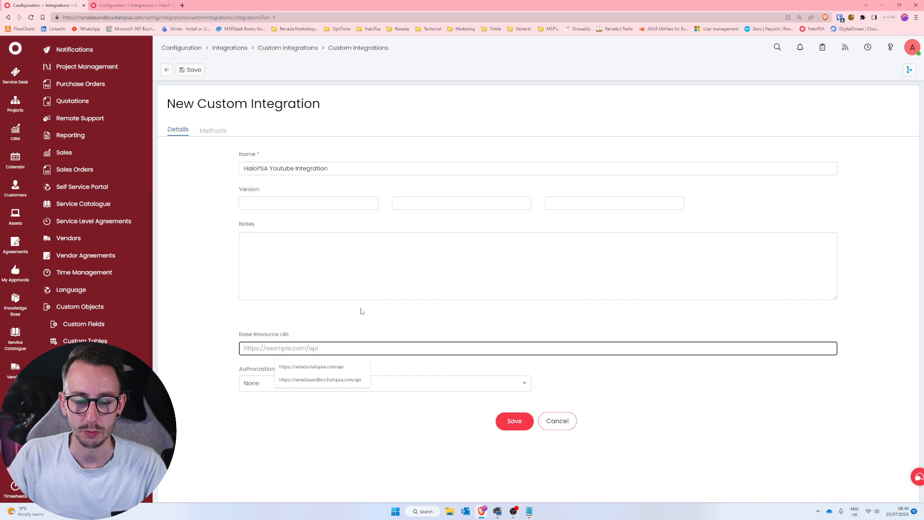
pyautogui.hotkey('ctrl', 'v')
pyautogui.click(367, 323)
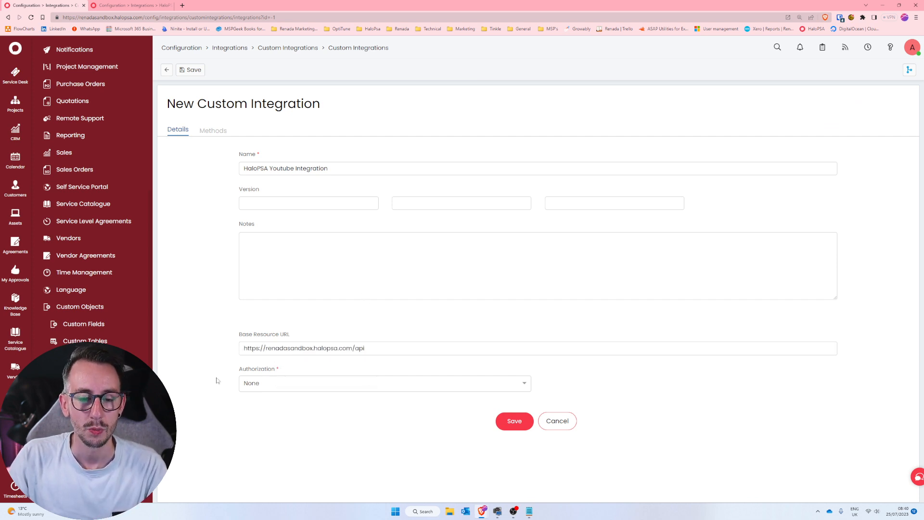
# Set the integration's Authorization method to OAuth 2.0.
pyautogui.click(263, 387)
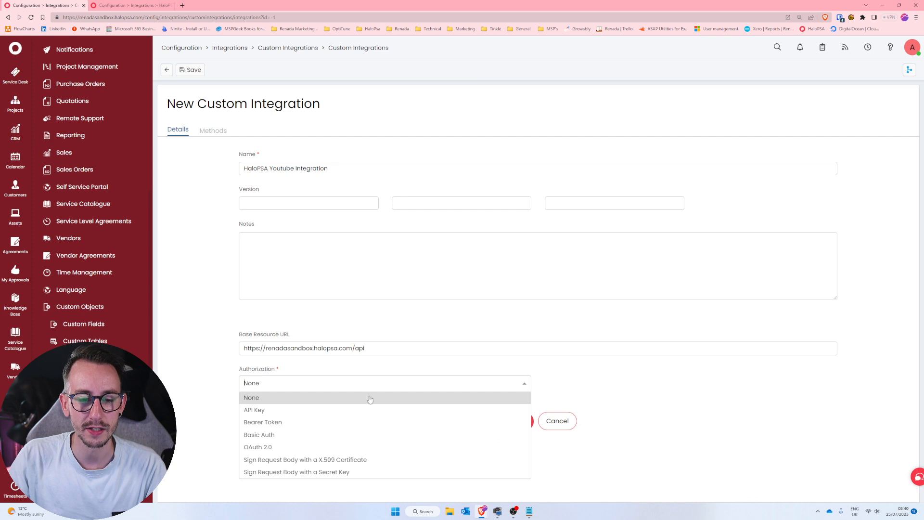
pyautogui.click(404, 451)
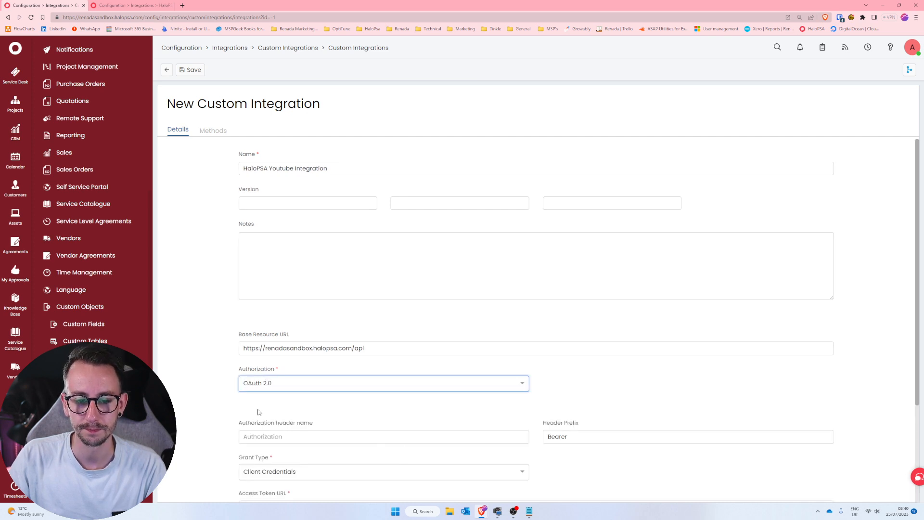
pyautogui.scroll(-3, 217, 397)
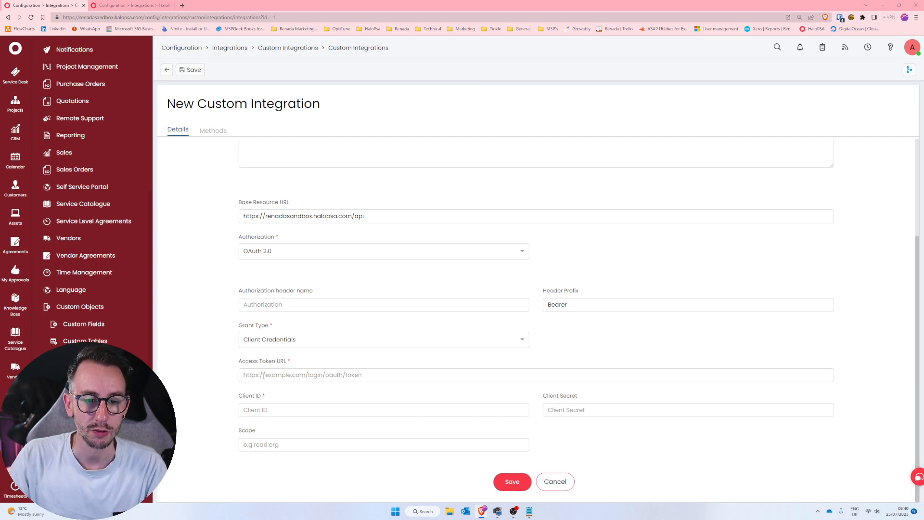
pyautogui.click(529, 511)
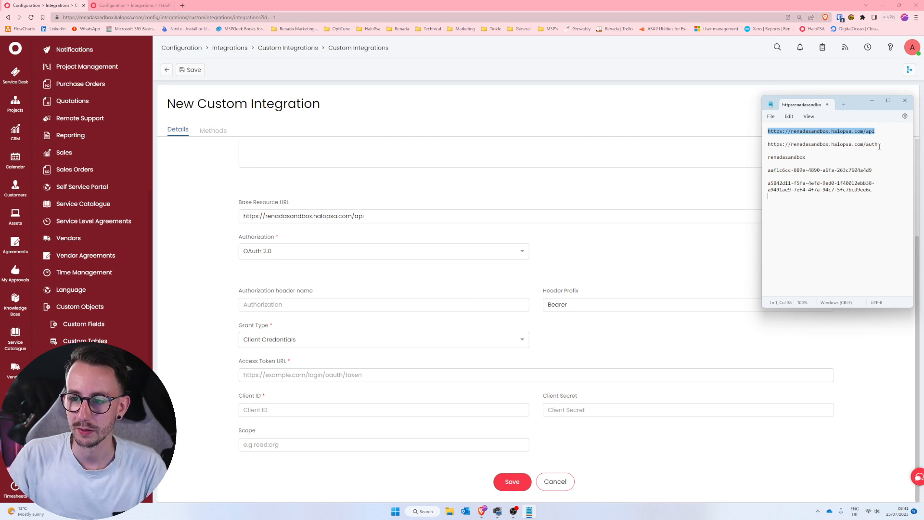
pyautogui.moveTo(880, 146); pyautogui.dragTo(763, 148)
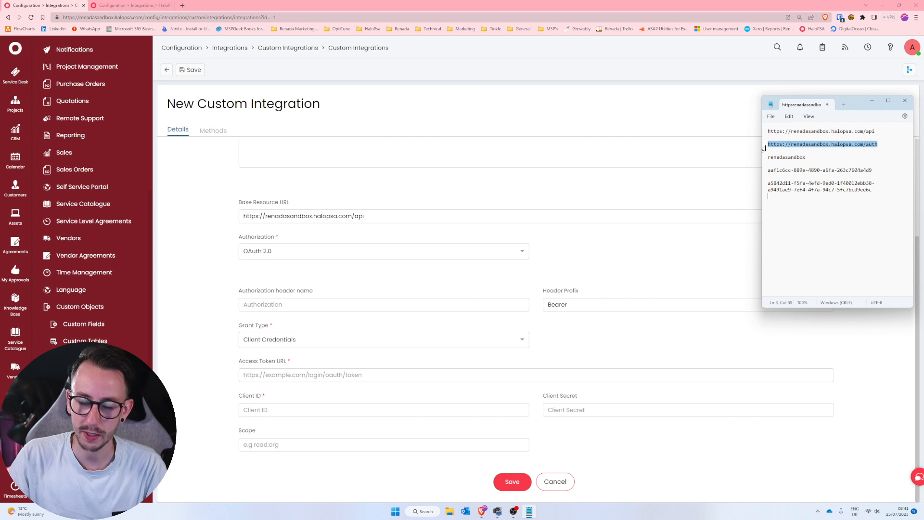
pyautogui.click(279, 375)
pyautogui.hotkey('ctrl', 'v')
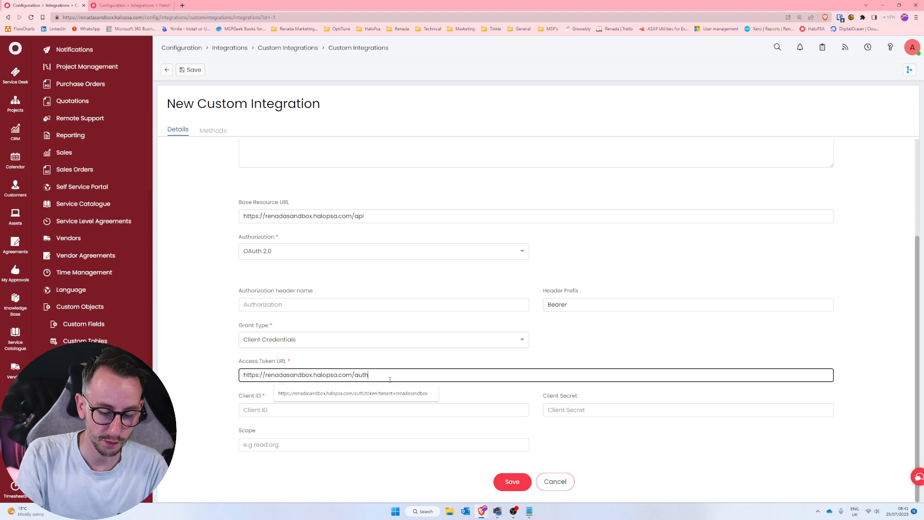
pyautogui.write('/token')
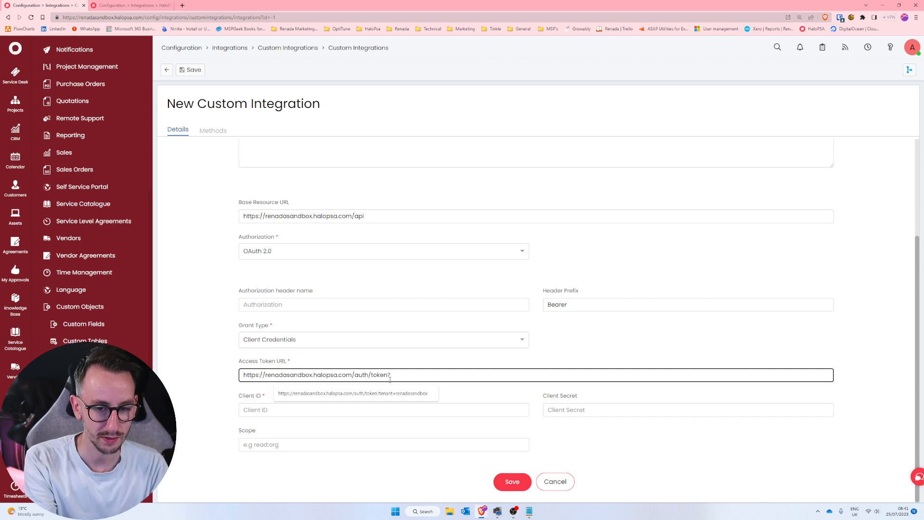
pyautogui.write('?tenant')
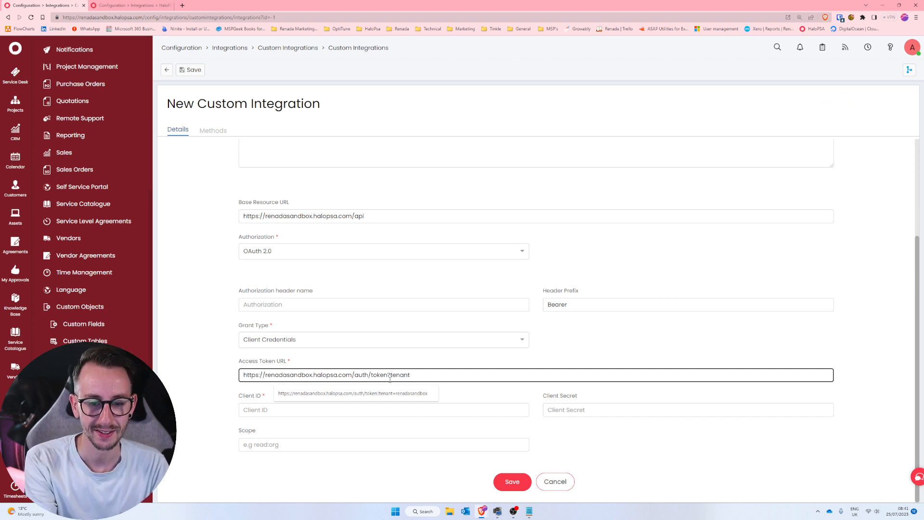
pyautogui.write('=')
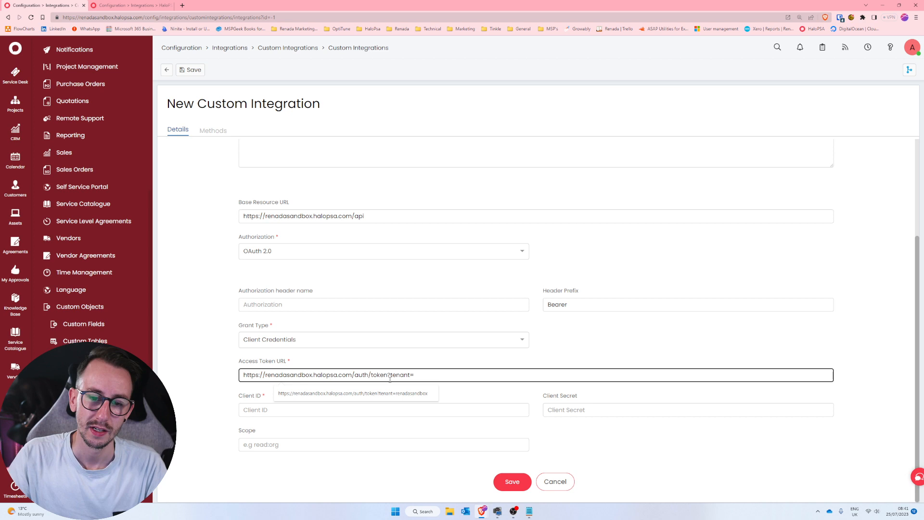
pyautogui.click(529, 511)
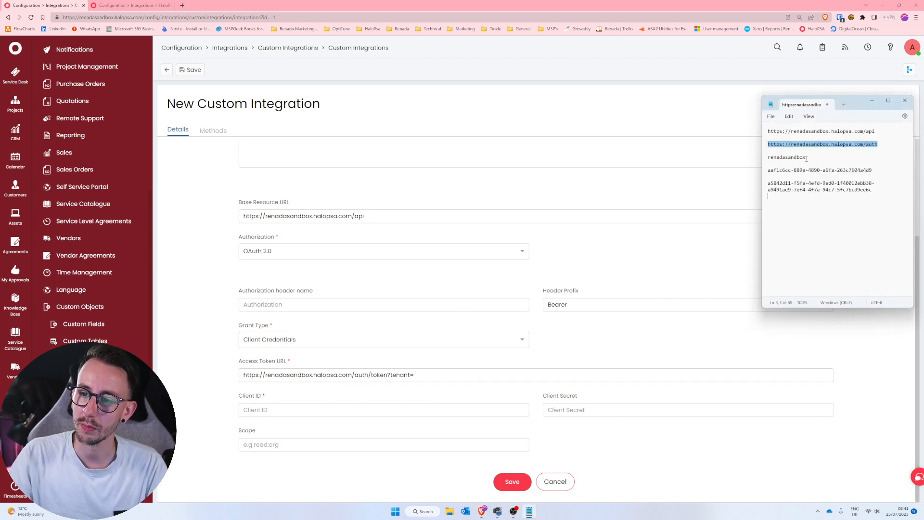
pyautogui.moveTo(808, 158); pyautogui.dragTo(763, 159)
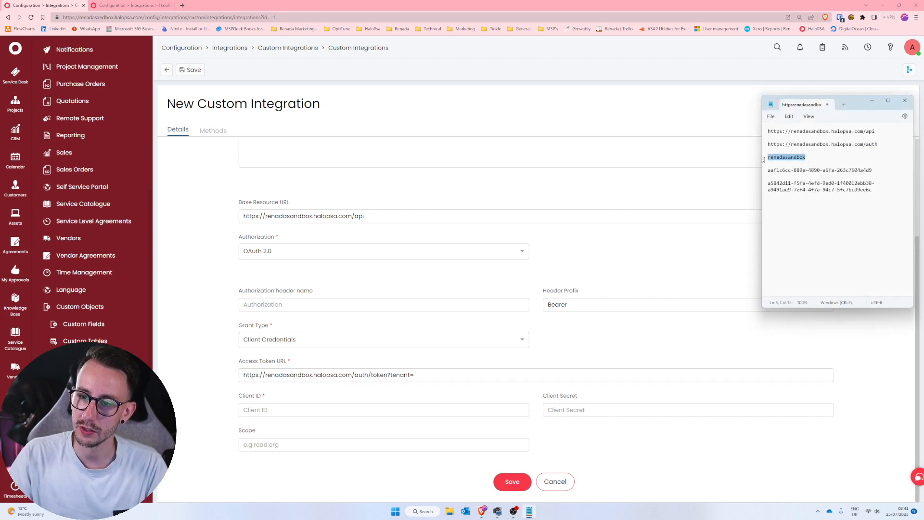
pyautogui.click(476, 374)
pyautogui.hotkey('ctrl', 'v')
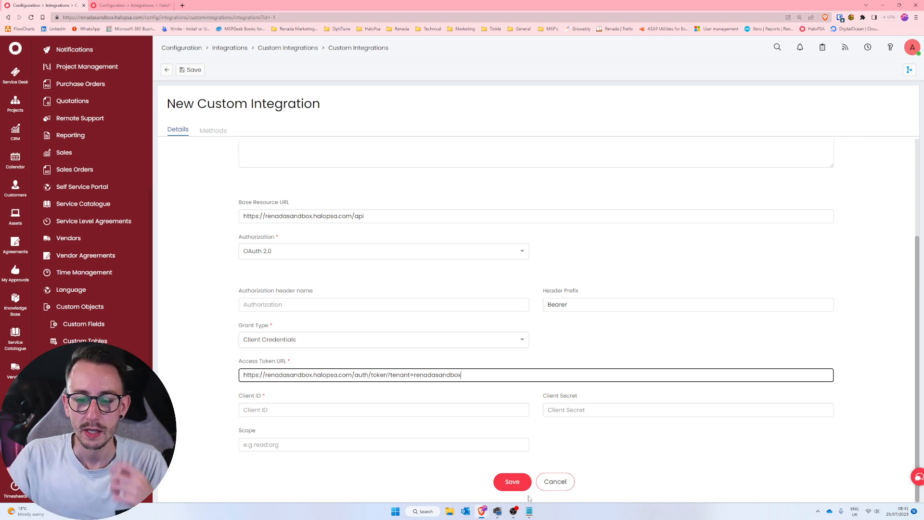
# Fill in the integration's Client ID with the one copied from the note.
pyautogui.click(529, 511)
pyautogui.moveTo(875, 170); pyautogui.dragTo(768, 170)
pyautogui.hotkey('ctrl', 'c')
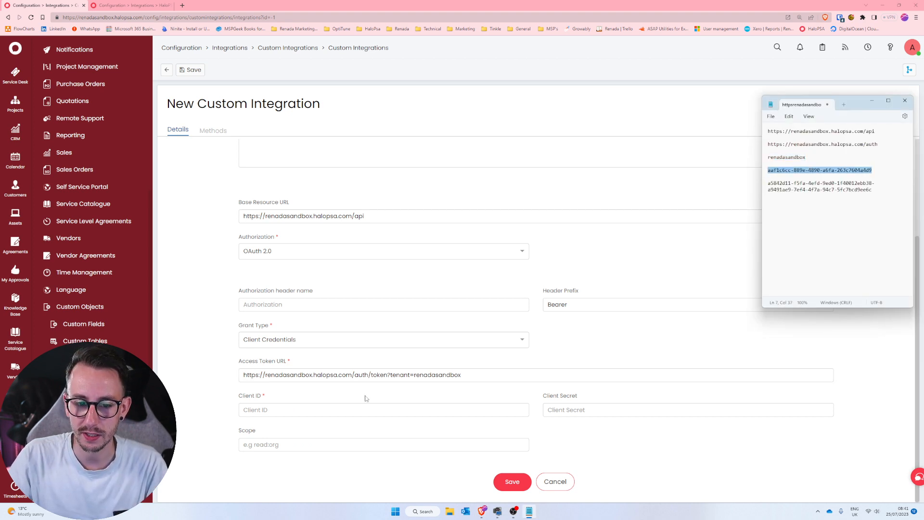
pyautogui.click(366, 409)
pyautogui.hotkey('ctrl', 'v')
# Fill in the integration's Client Secret with the one copied from the note.
pyautogui.click(529, 511)
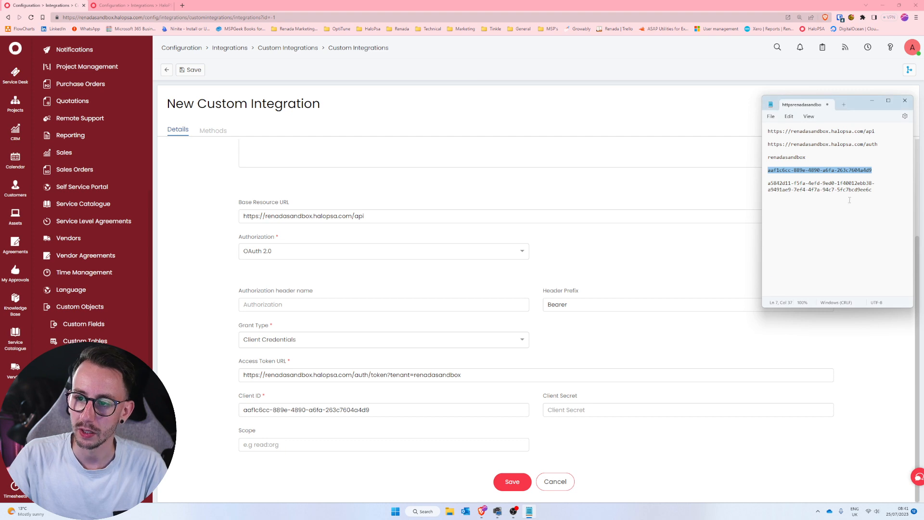
pyautogui.moveTo(872, 190); pyautogui.dragTo(768, 184)
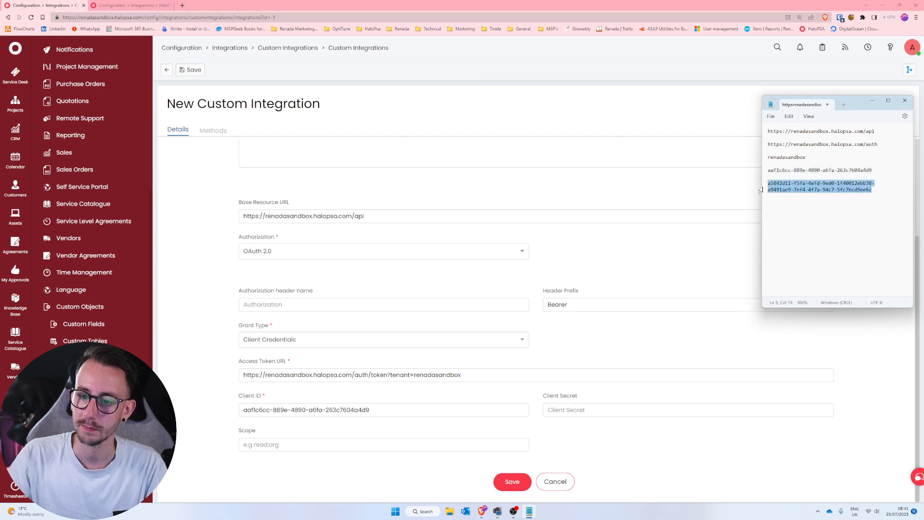
pyautogui.hotkey('ctrl', 'c')
pyautogui.click(615, 410)
pyautogui.hotkey('ctrl', 'v')
# Set the integration's Scope to all and save the new custom integration.
pyautogui.click(328, 446)
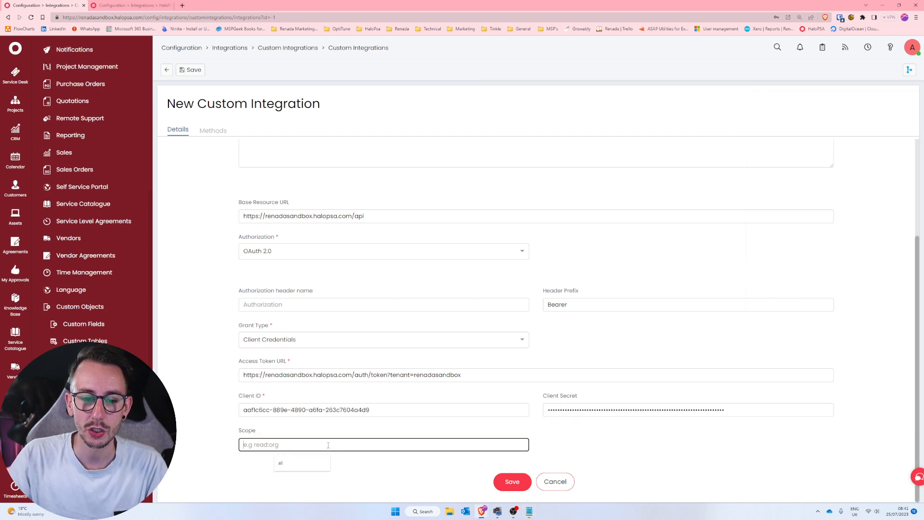
pyautogui.write('all')
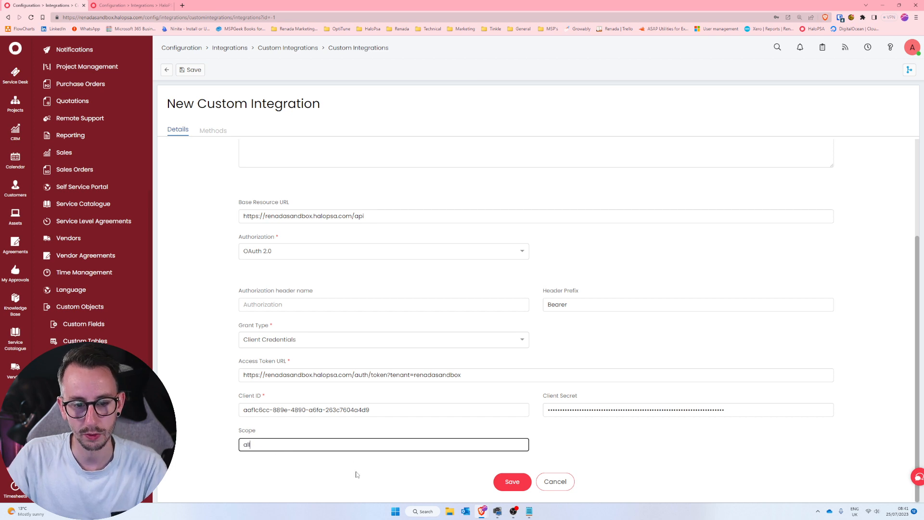
pyautogui.click(356, 476)
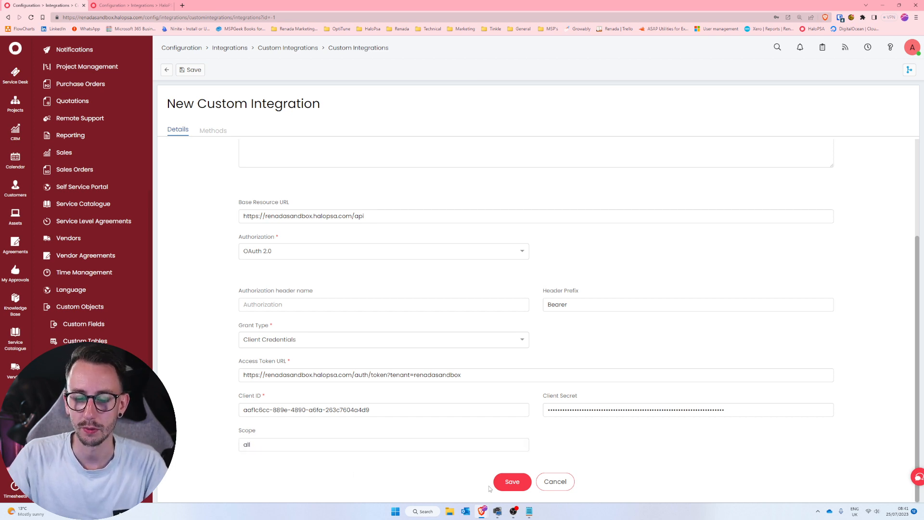
pyautogui.click(501, 483)
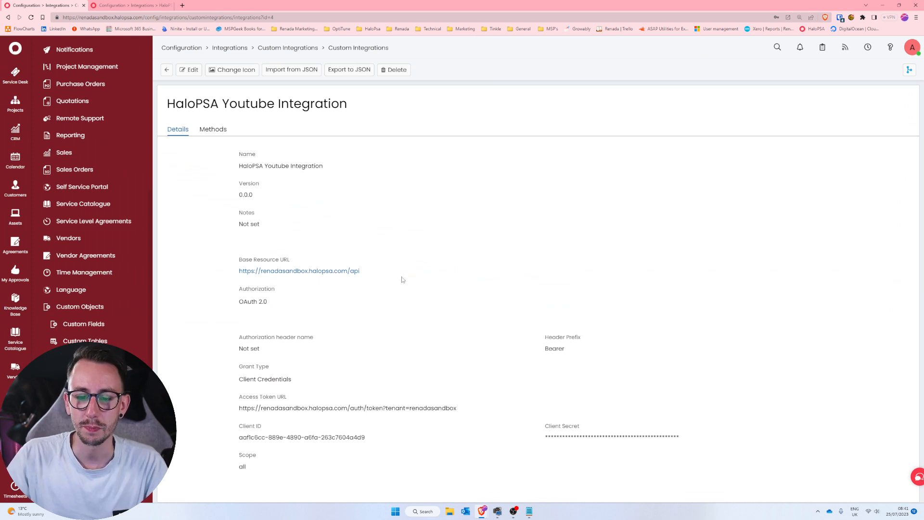
# Reopen the saved integration for editing to check its authorization settings, and save it again unchanged.
pyautogui.click(189, 69)
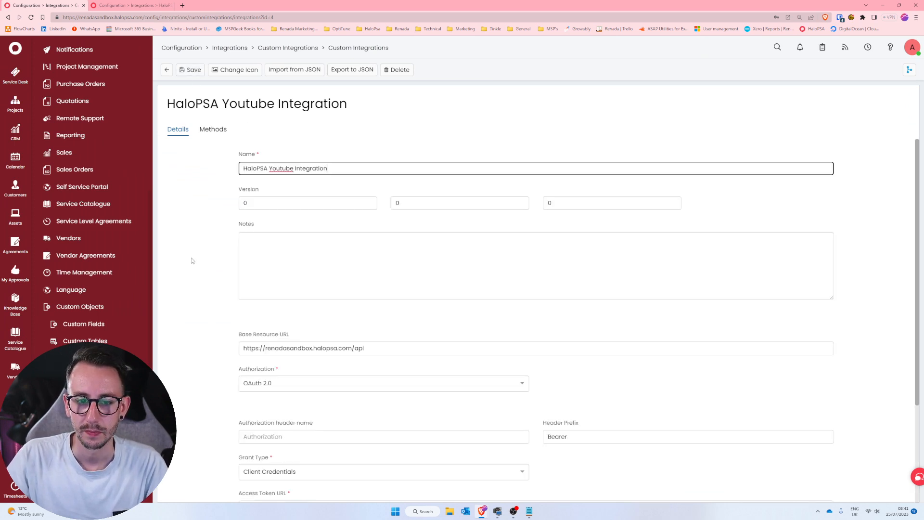
pyautogui.scroll(-3, 192, 263)
pyautogui.scroll(-5, 195, 268)
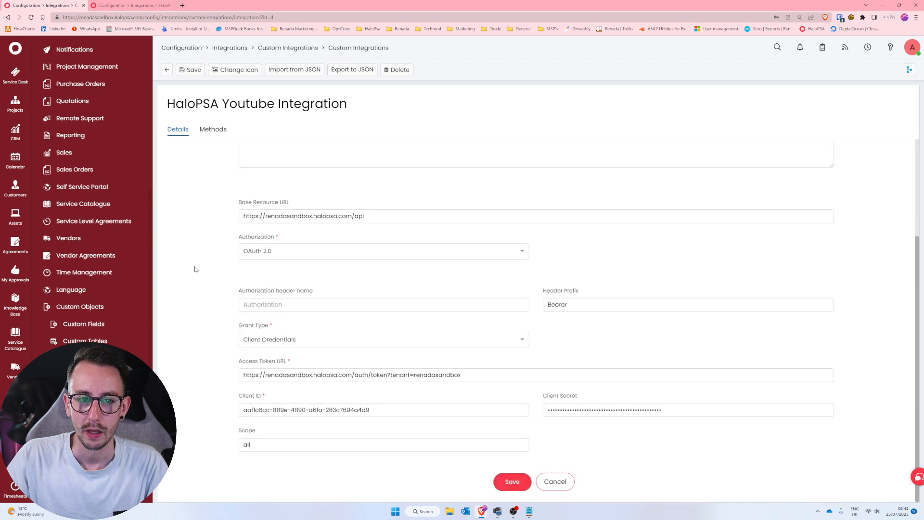
pyautogui.click(505, 485)
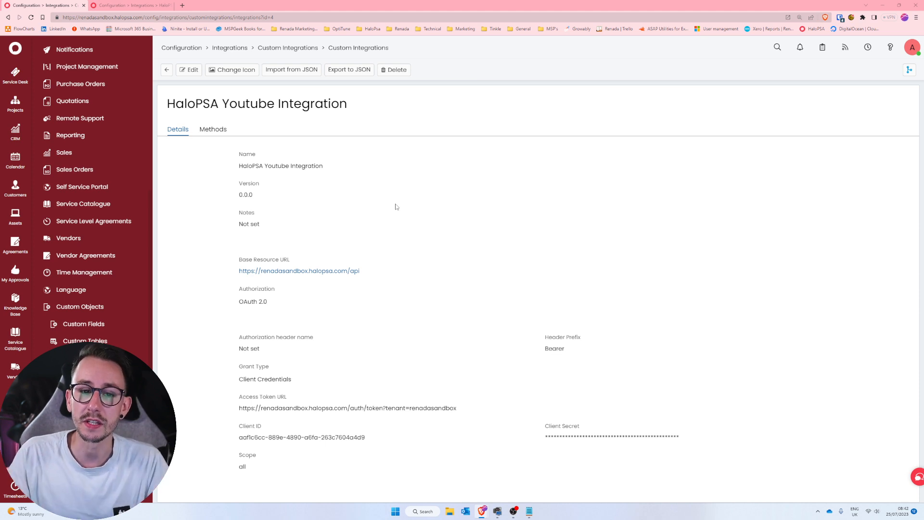
# Add a new method to the integration and name it Get Ticket Data.
pyautogui.click(224, 136)
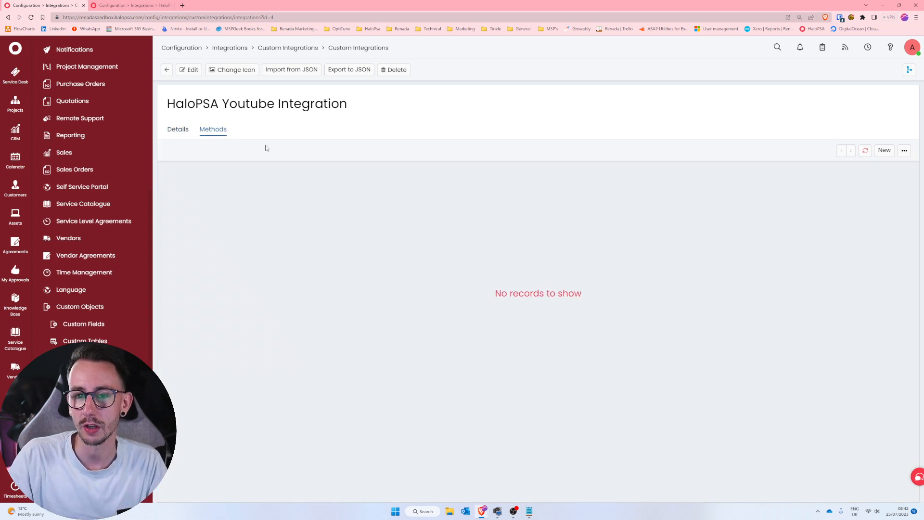
pyautogui.click(883, 150)
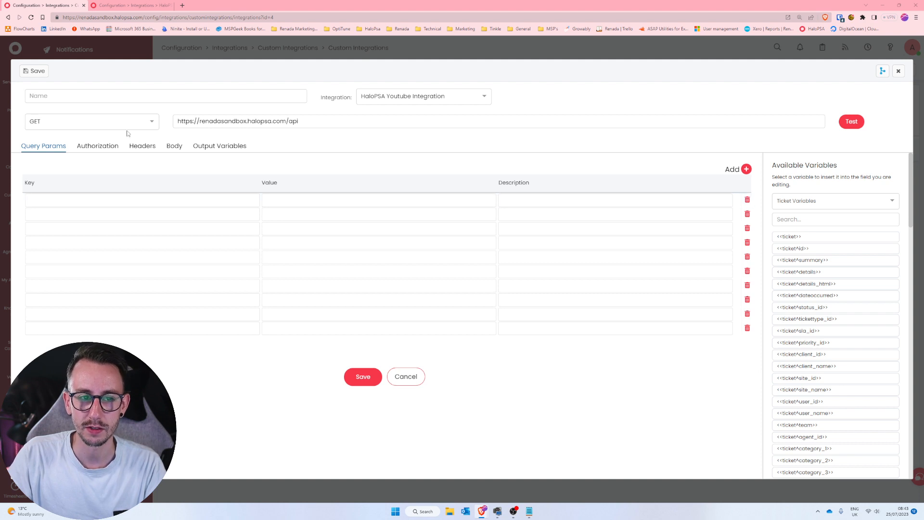
pyautogui.click(146, 92)
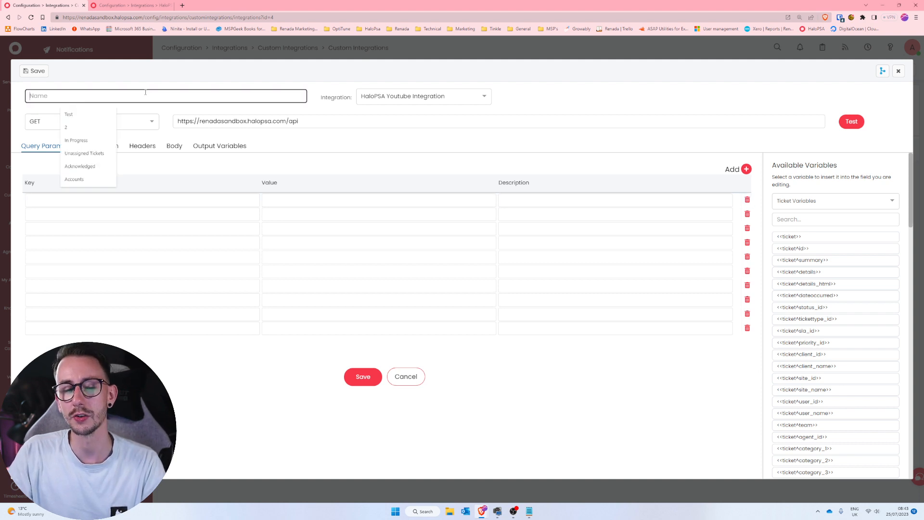
pyautogui.write('G')
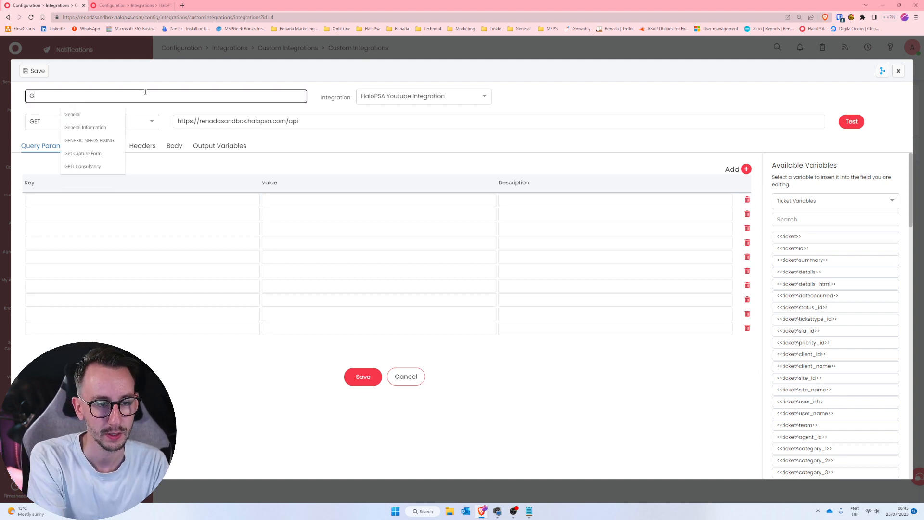
pyautogui.write('et Ticket Data')
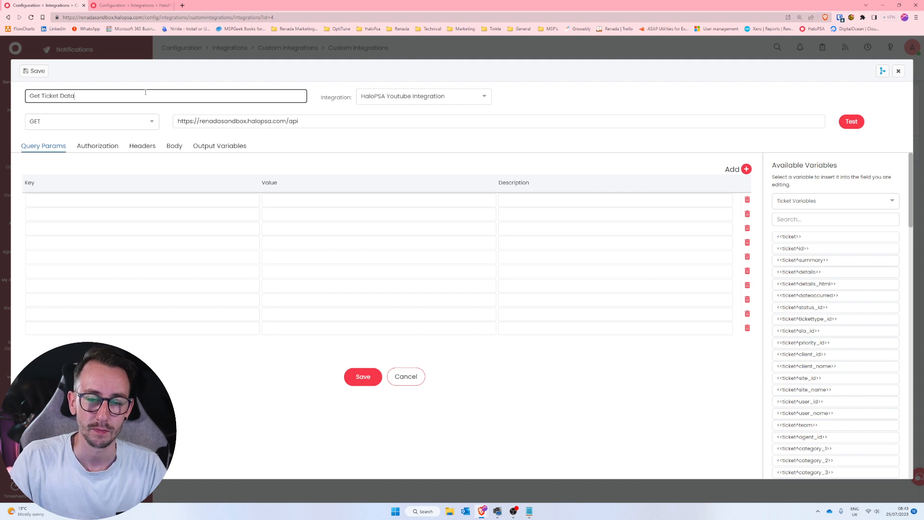
# Link the method to HaloPSA Youtube Integration and choose GET as its request type.
pyautogui.click(445, 97)
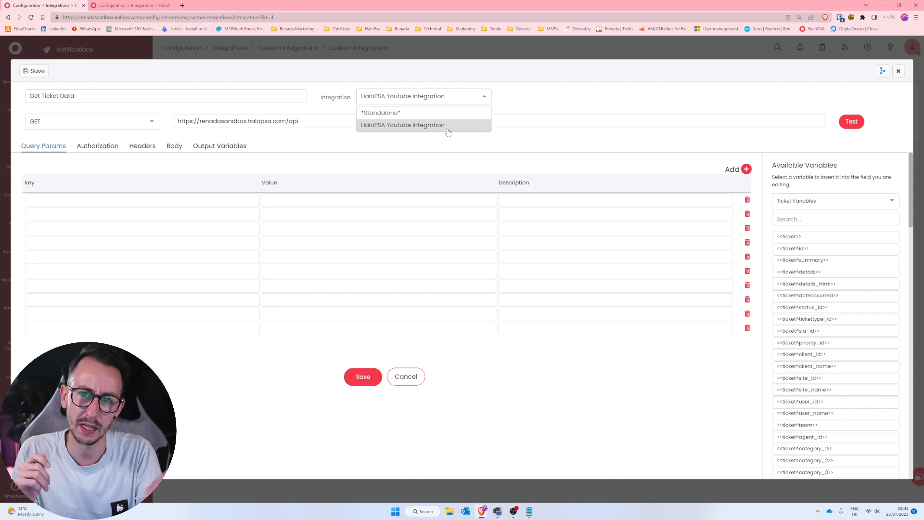
pyautogui.click(381, 125)
pyautogui.click(331, 126)
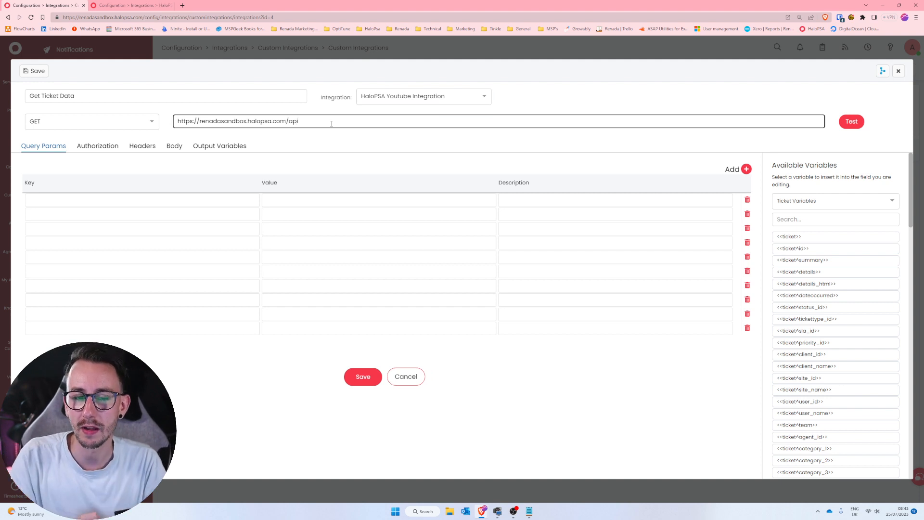
pyautogui.click(149, 120)
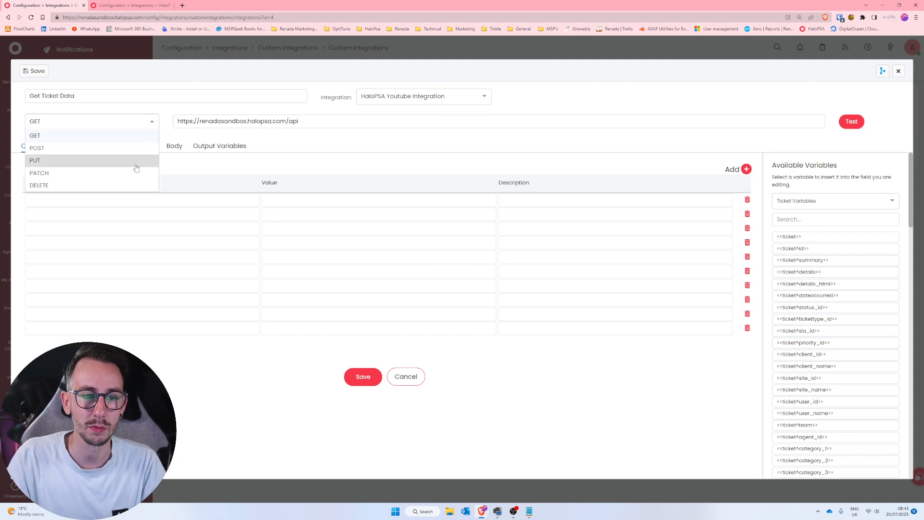
pyautogui.click(106, 137)
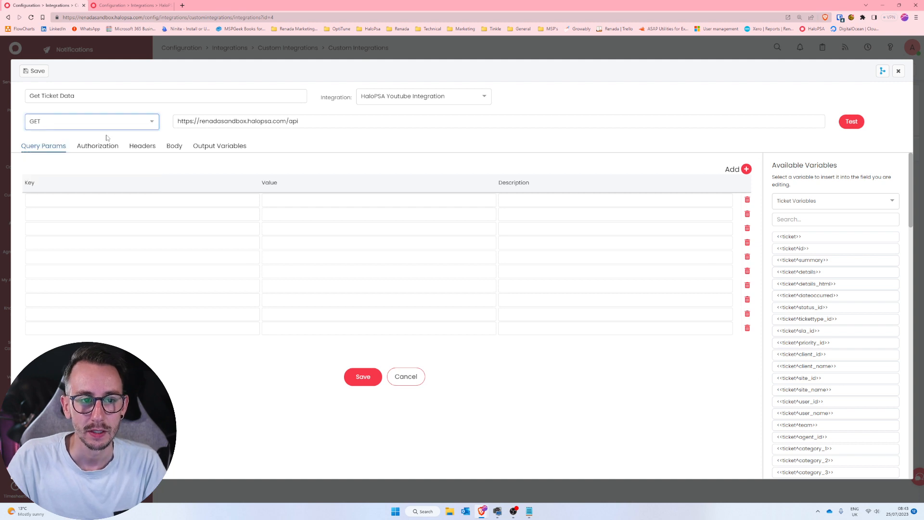
pyautogui.click(298, 126)
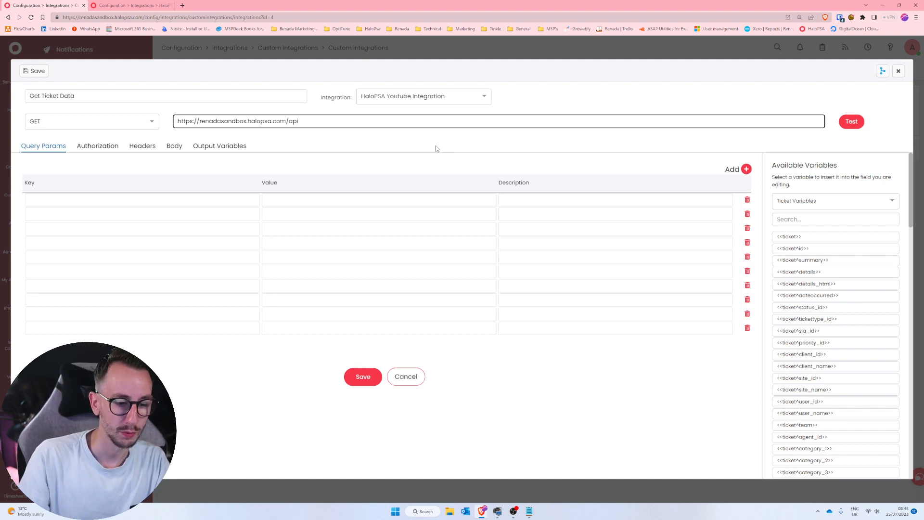
pyautogui.write('/')
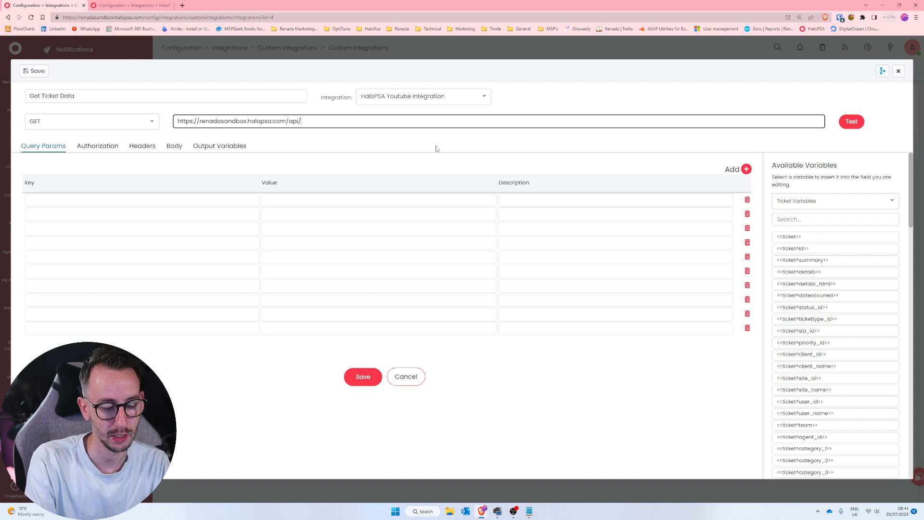
pyautogui.write('tickets/')
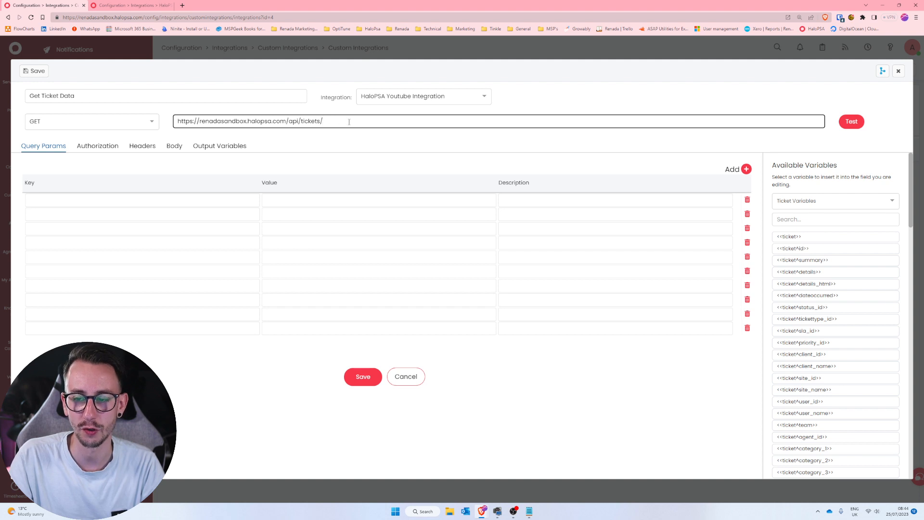
pyautogui.click(801, 250)
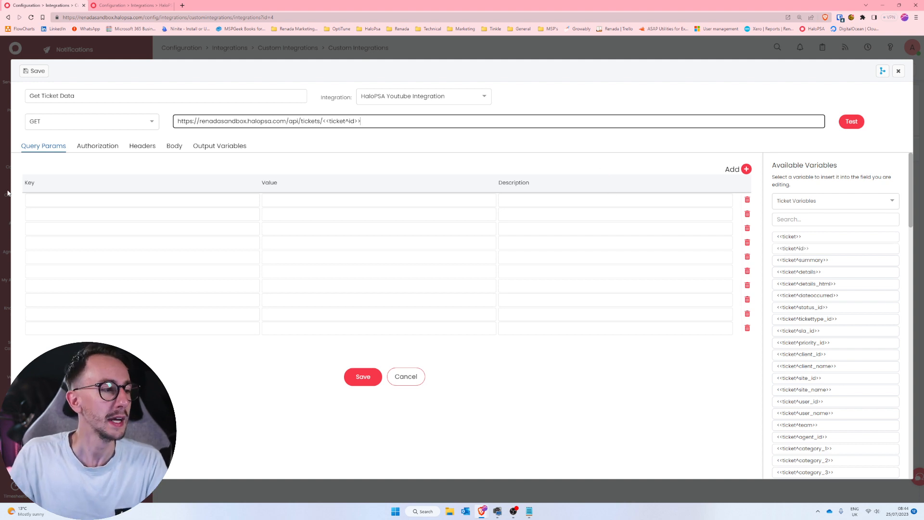
pyautogui.moveTo(361, 121); pyautogui.dragTo(322, 121)
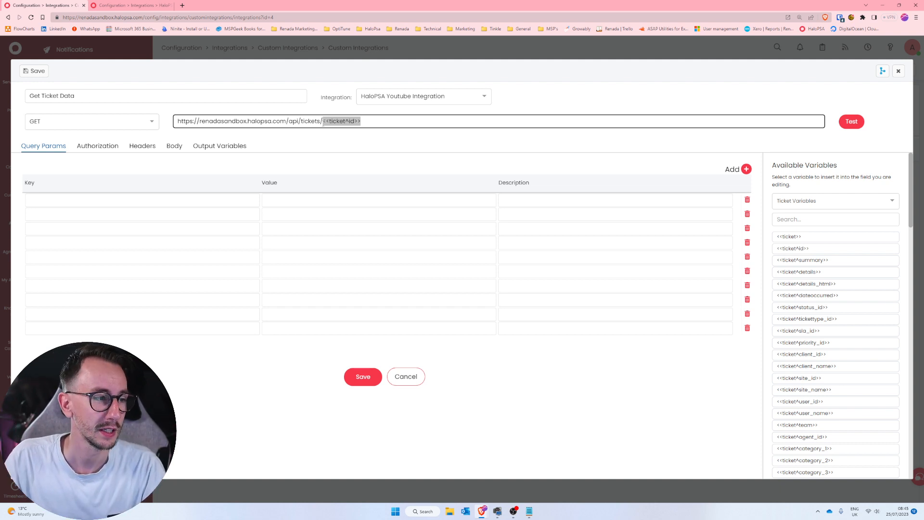
pyautogui.click(321, 139)
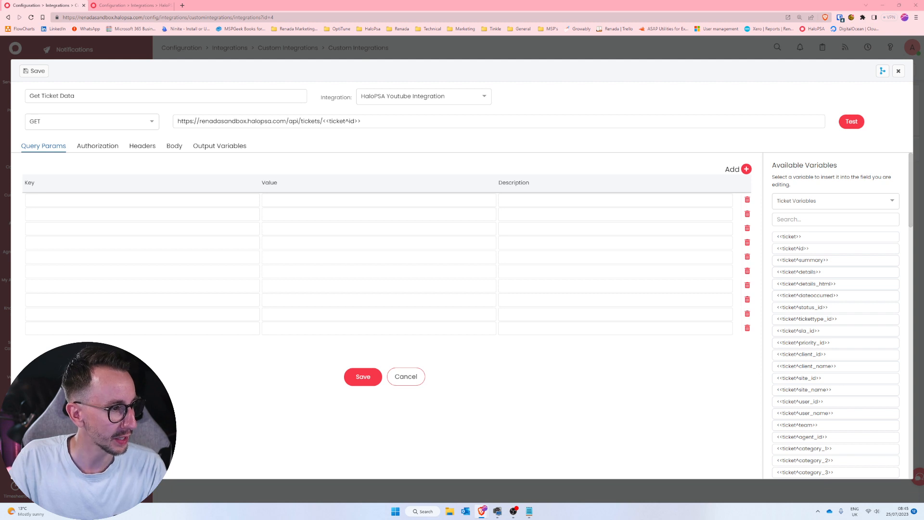
# Start a test of the method, and open the unassigned opportunity "Renada - Managed Services Proposal" in a new browser tab of the sandbox.
pyautogui.click(849, 121)
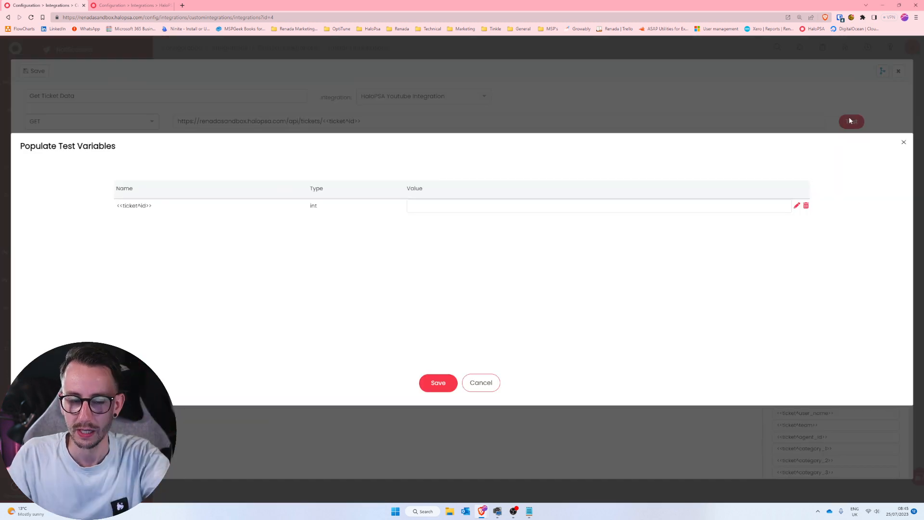
pyautogui.click(502, 211)
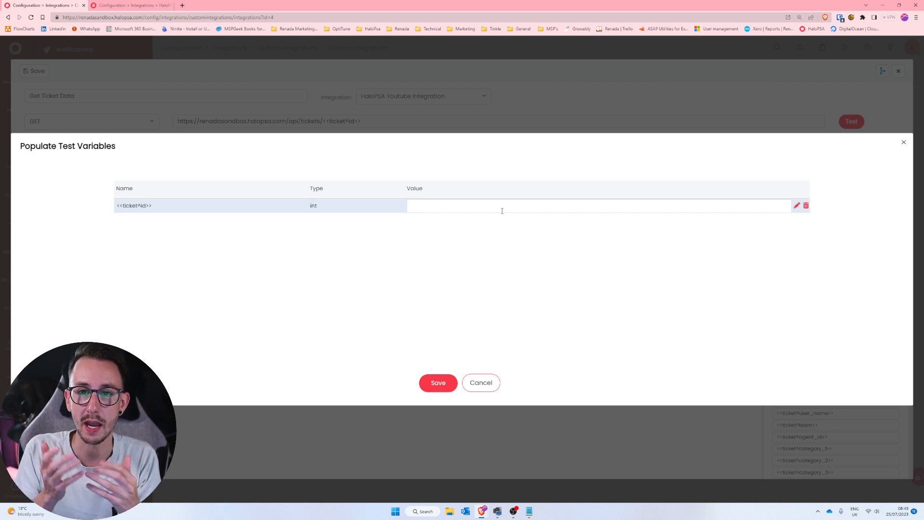
pyautogui.click(183, 7)
pyautogui.write('ren')
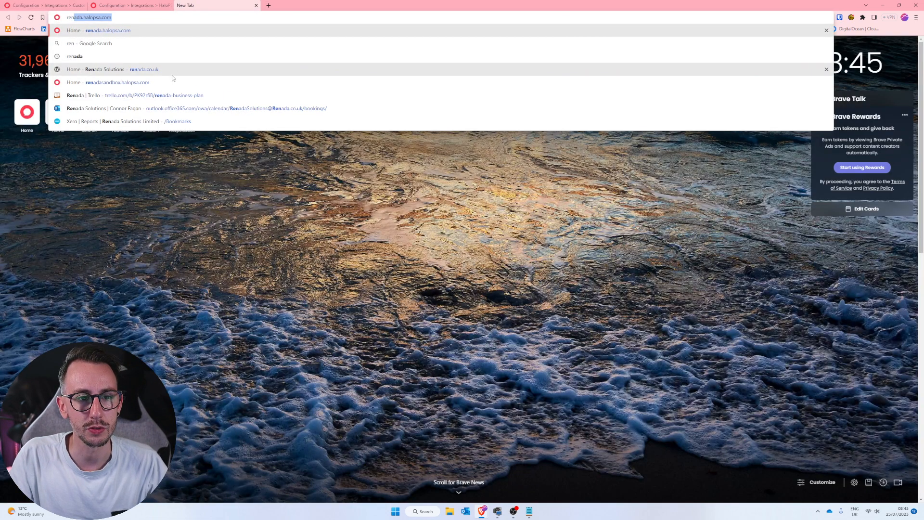
pyautogui.click(171, 83)
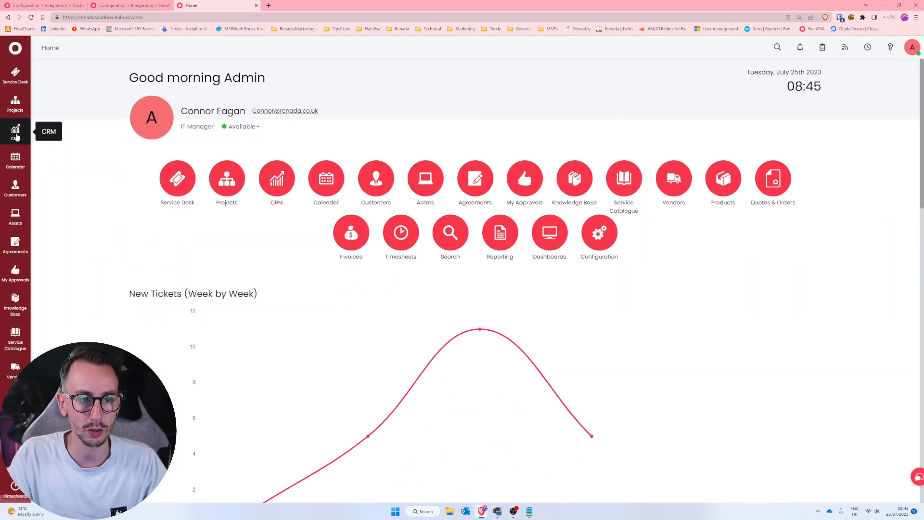
pyautogui.click(15, 132)
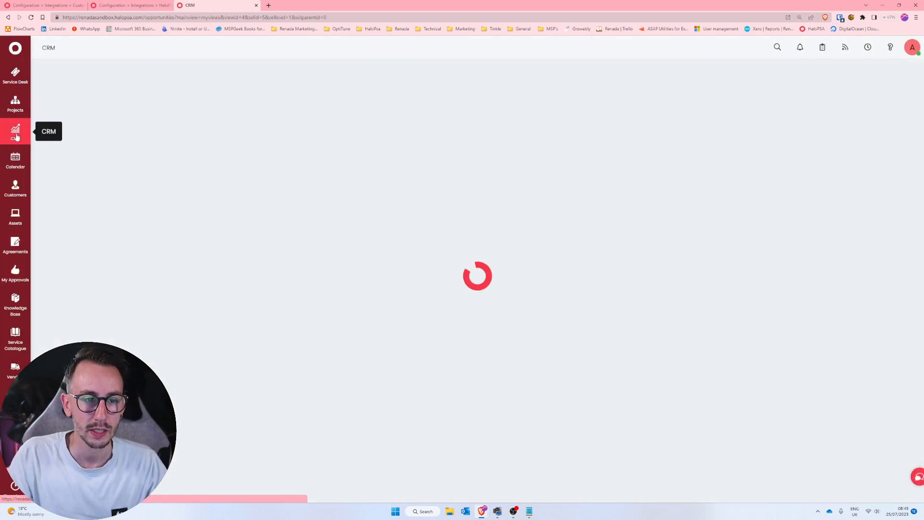
pyautogui.click(124, 139)
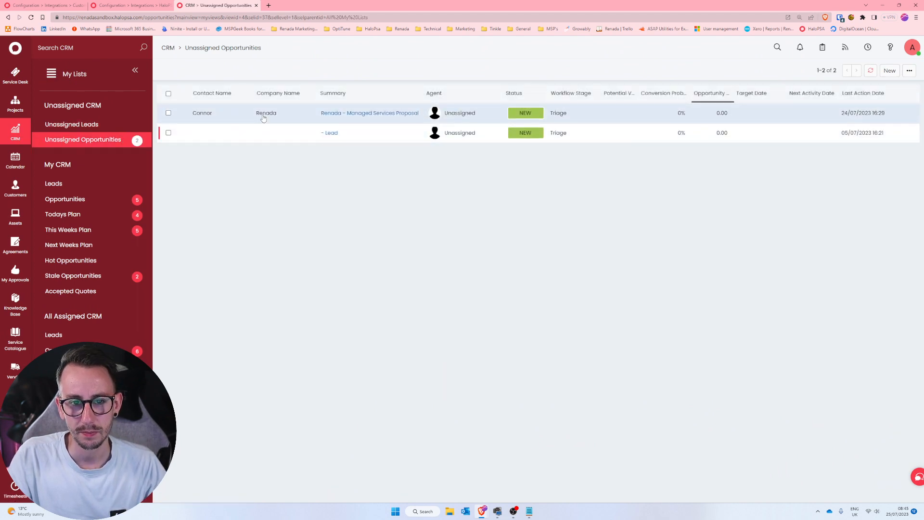
pyautogui.click(263, 114)
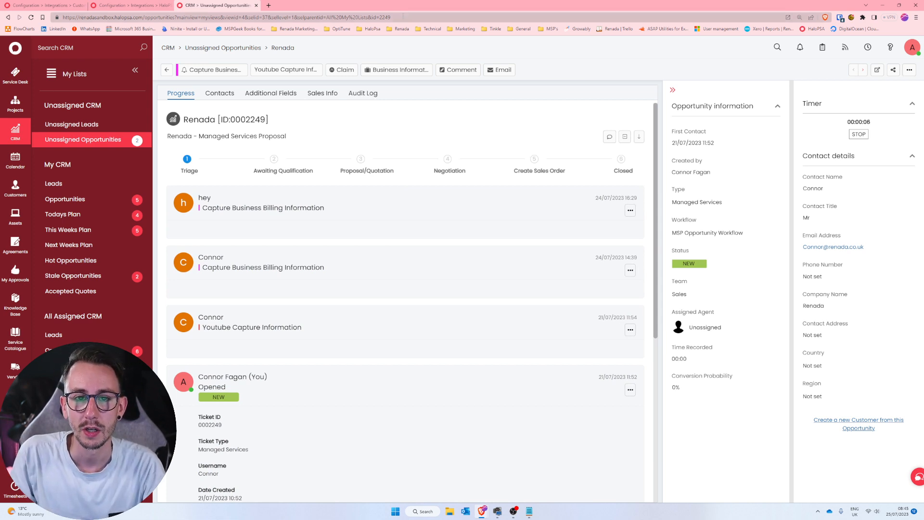
# Set the <<ticket^id>> test variable to 2249, copied from the opportunity's web address.
pyautogui.moveTo(402, 18); pyautogui.dragTo(380, 26)
pyautogui.hotkey('ctrl', 'c')
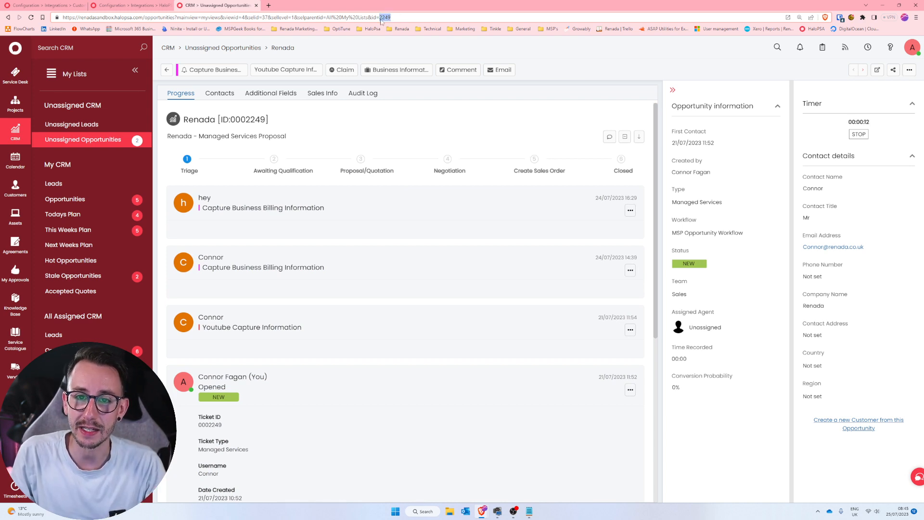
pyautogui.click(130, 5)
pyautogui.click(45, 5)
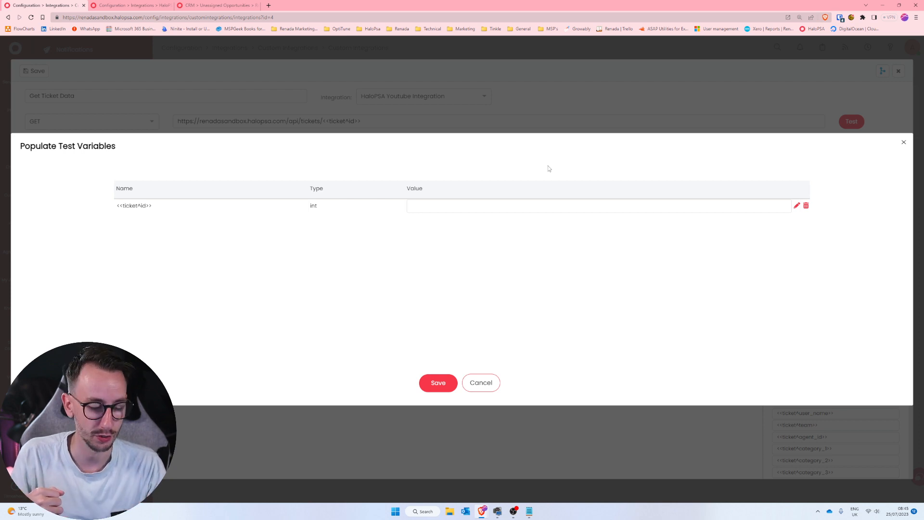
pyautogui.hotkey('ctrl', 'v')
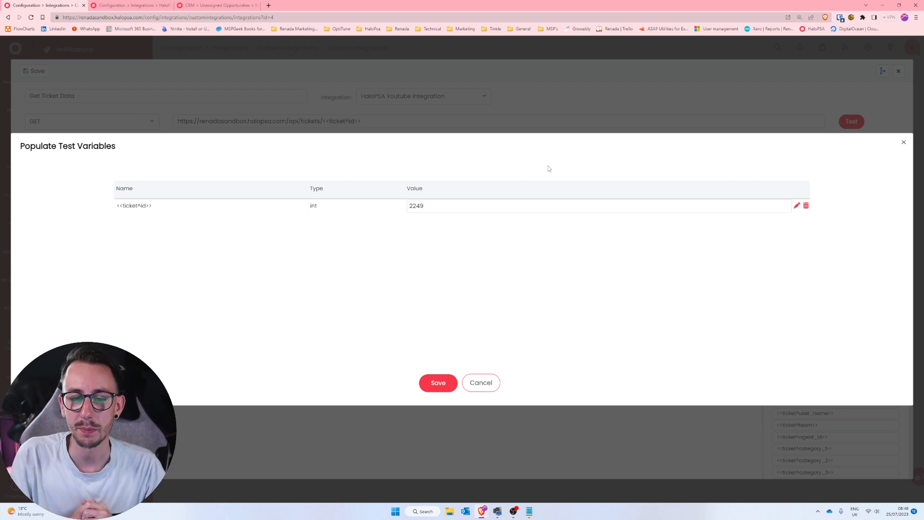
# Run the method's test with the entered ticket ID, and examine the status and body of the response.
pyautogui.click(445, 390)
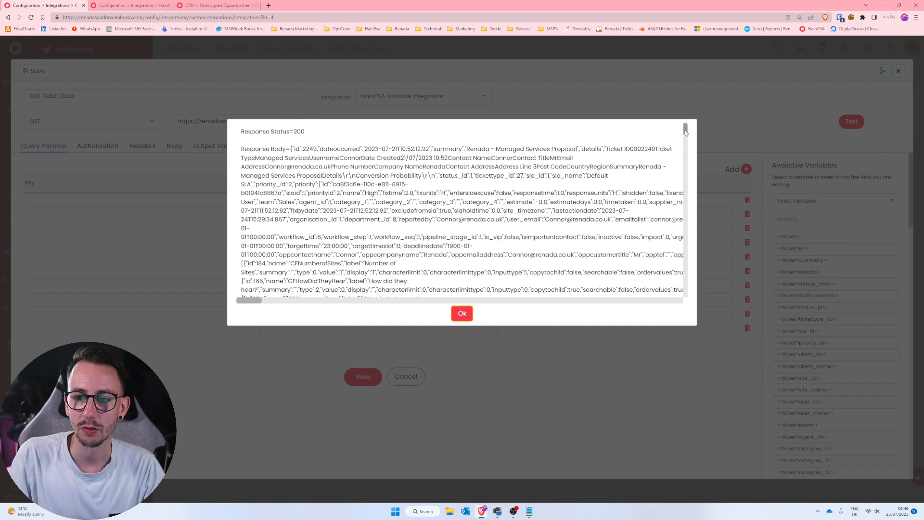
pyautogui.moveTo(685, 131)
pyautogui.mouseDown()
pyautogui.moveTo(690, 301)
pyautogui.moveTo(688, 125)
pyautogui.mouseUp()
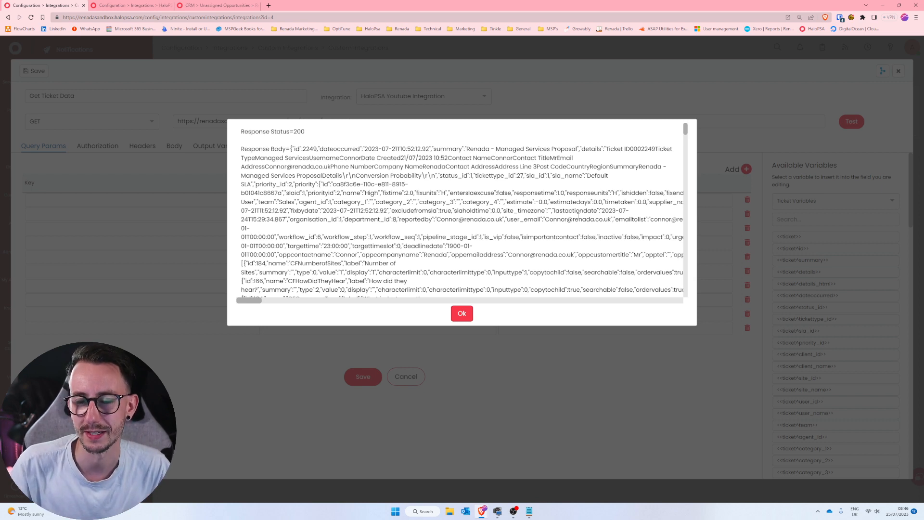
pyautogui.moveTo(304, 132); pyautogui.dragTo(294, 132)
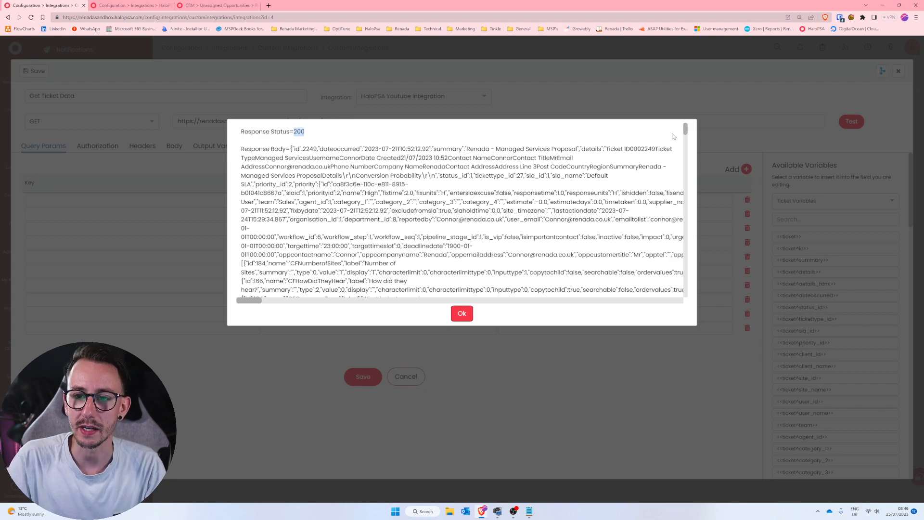
pyautogui.moveTo(685, 129)
pyautogui.mouseDown()
pyautogui.moveTo(671, 319)
pyautogui.moveTo(684, 128)
pyautogui.mouseUp()
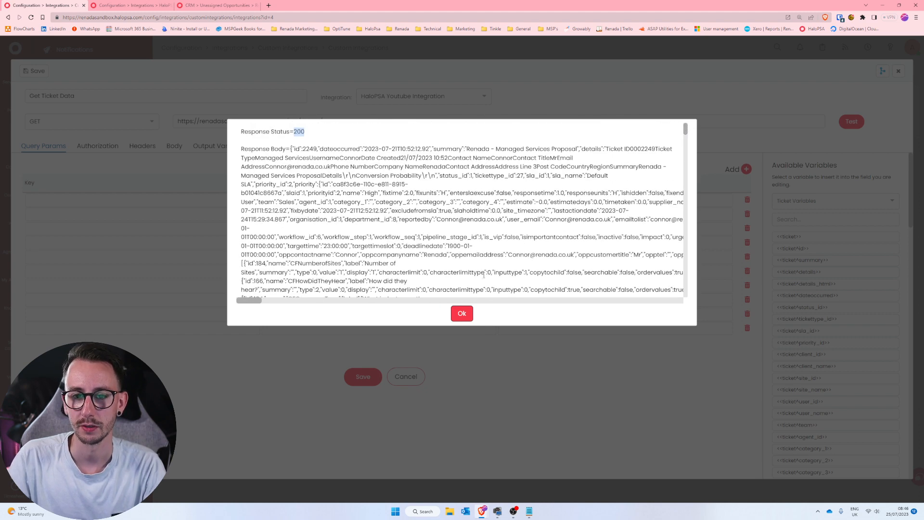
pyautogui.click(462, 314)
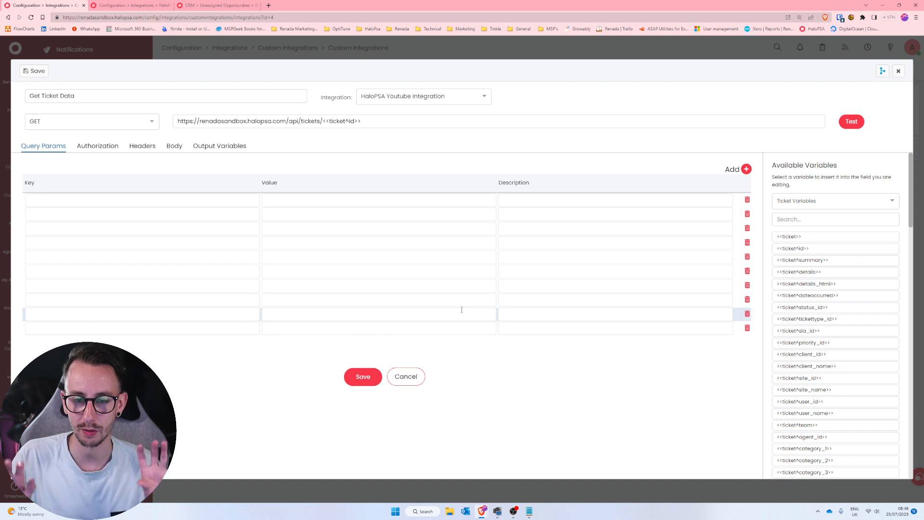
# Open the method's output variables, and examine the billing fields in the opportunity's Capture Business Billing Information action.
pyautogui.click(208, 145)
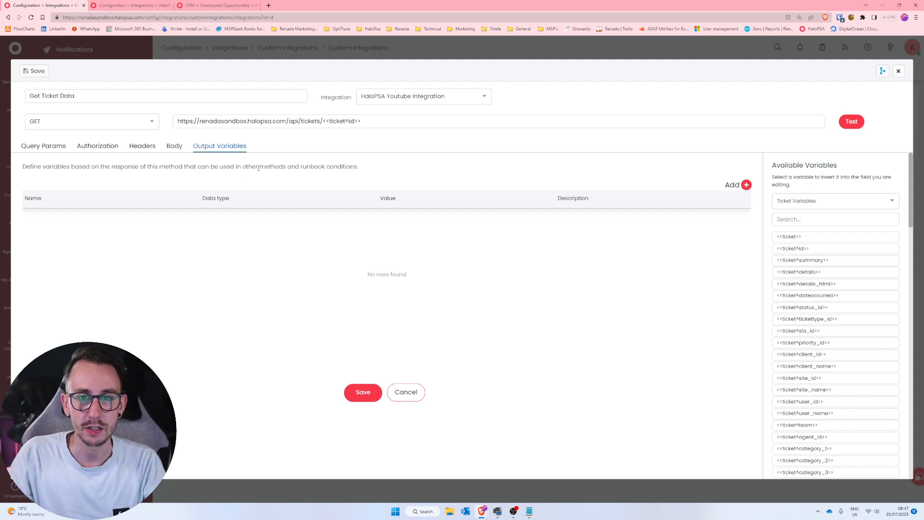
pyautogui.click(218, 5)
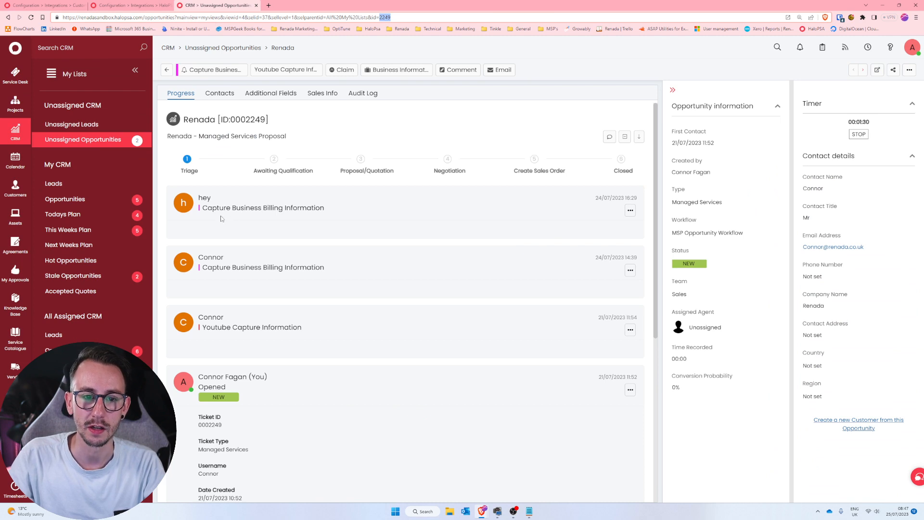
pyautogui.click(214, 70)
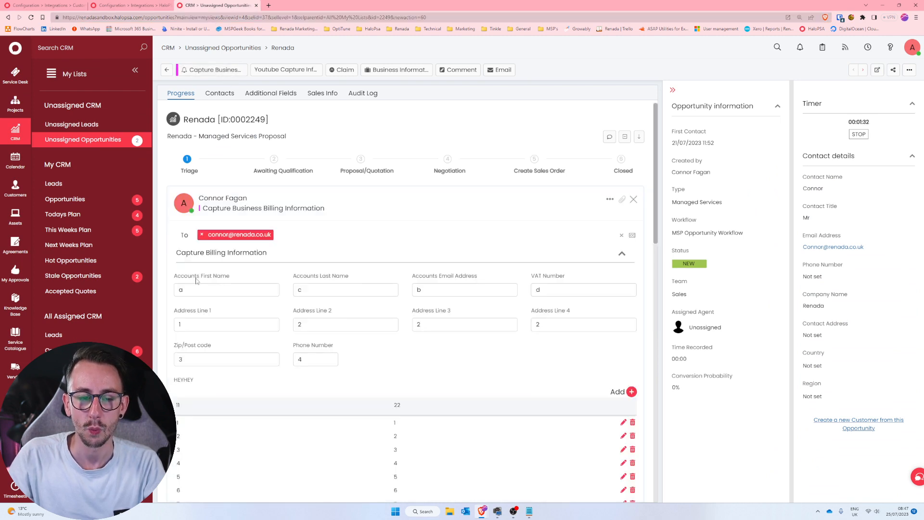
pyautogui.moveTo(235, 277); pyautogui.dragTo(175, 277)
pyautogui.moveTo(353, 277); pyautogui.dragTo(292, 277)
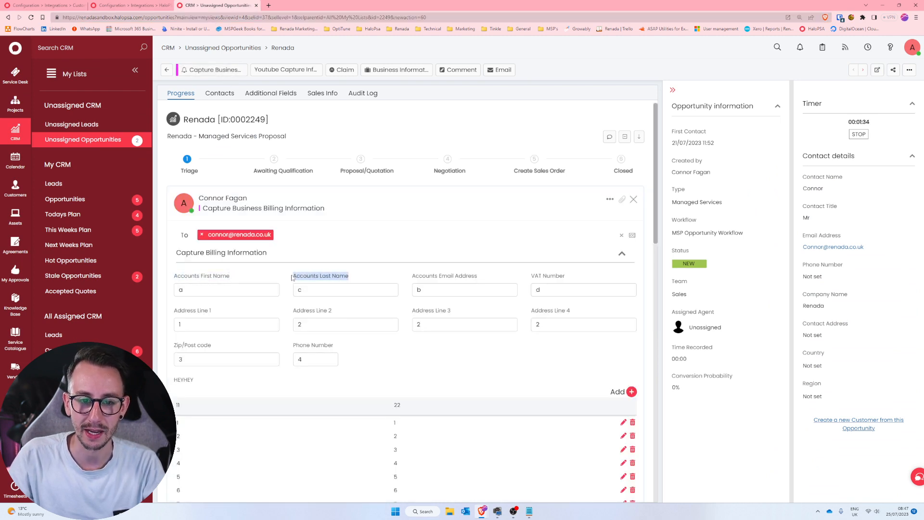
pyautogui.moveTo(483, 278); pyautogui.dragTo(409, 278)
pyautogui.moveTo(567, 277); pyautogui.dragTo(538, 278)
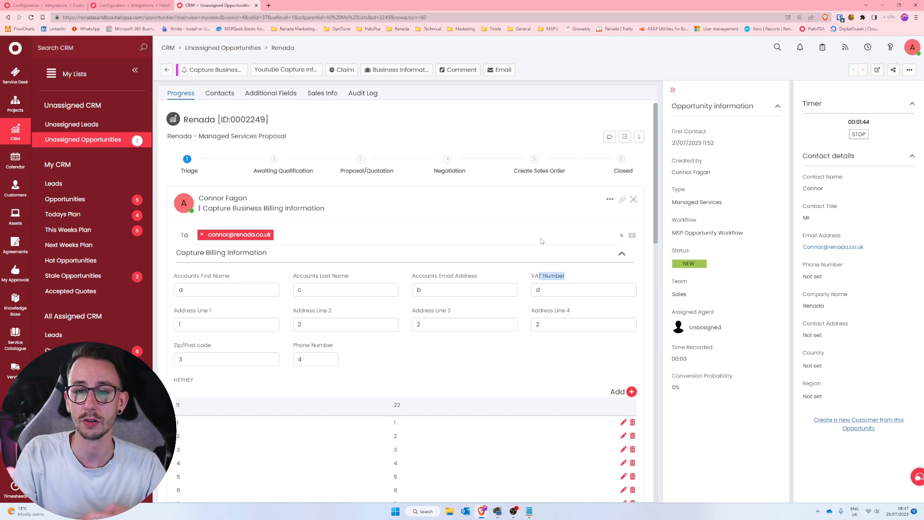
pyautogui.click(69, 4)
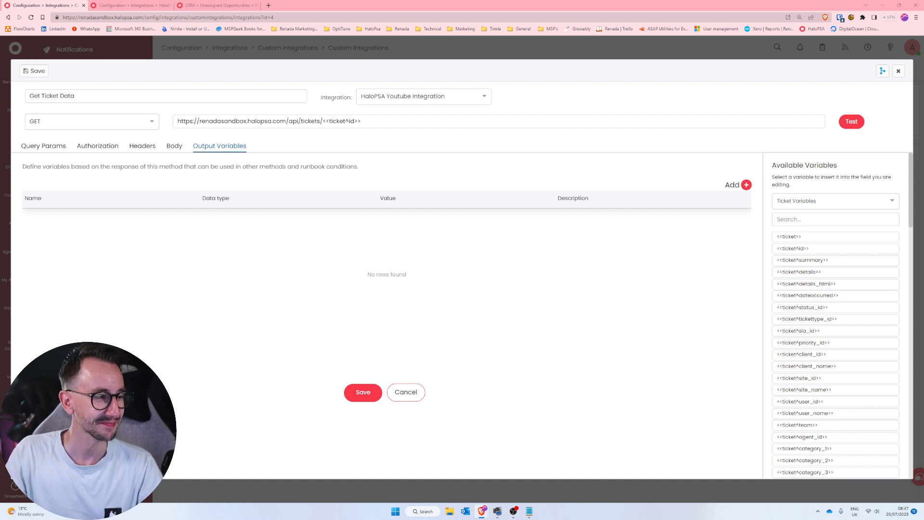
# In the opportunity's browser tab, open the ticket configuration's Capture Billing Information field group and show its field list.
pyautogui.click(186, 3)
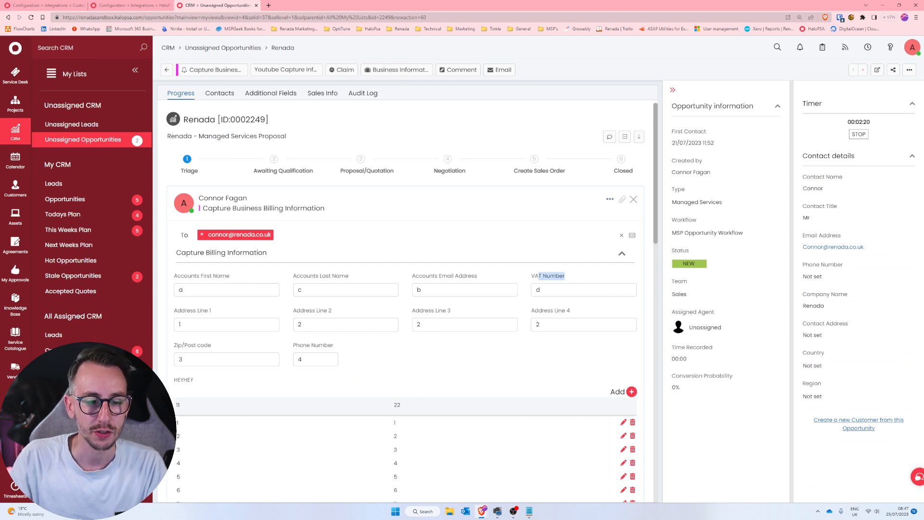
pyautogui.scroll(-2, 15, 337)
pyautogui.scroll(-1, 15, 433)
pyautogui.click(15, 487)
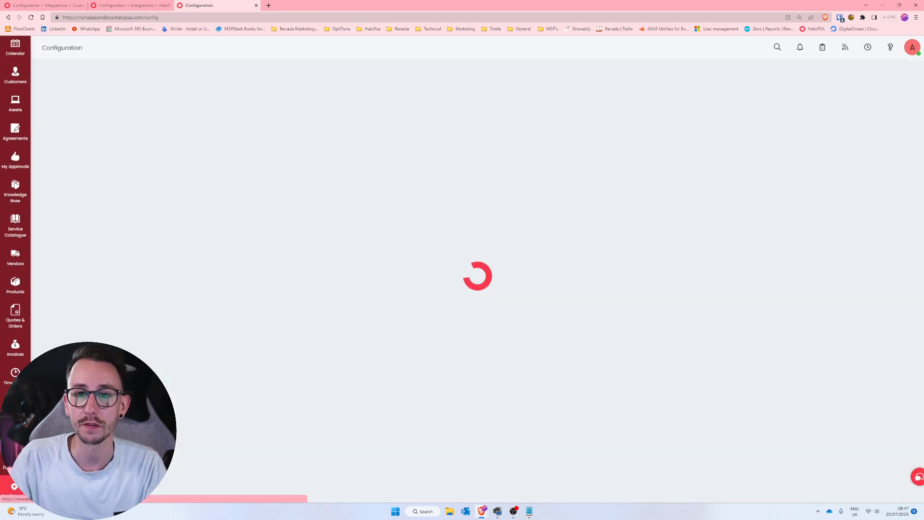
pyautogui.click(80, 133)
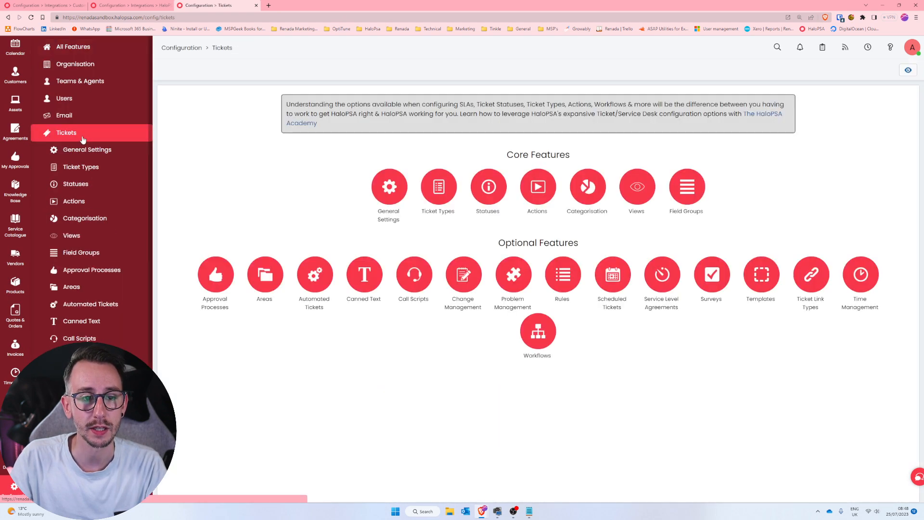
pyautogui.click(91, 253)
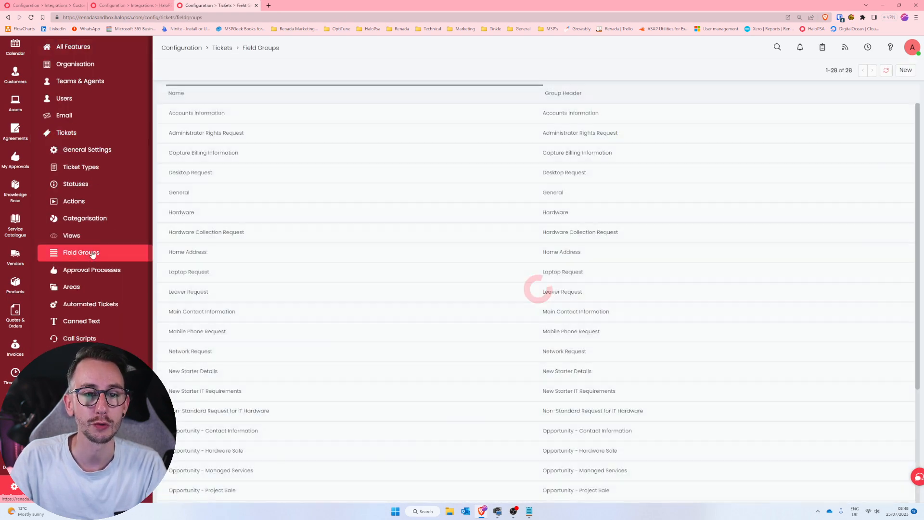
pyautogui.click(270, 152)
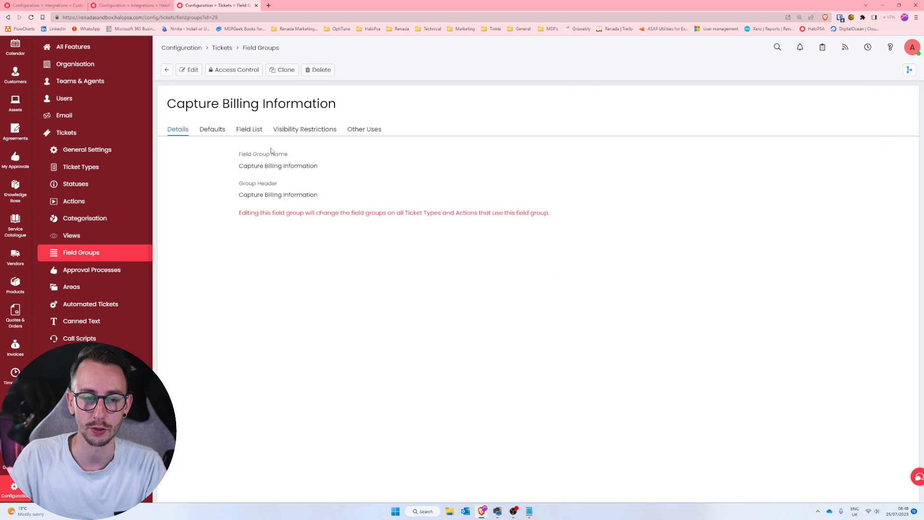
pyautogui.click(242, 130)
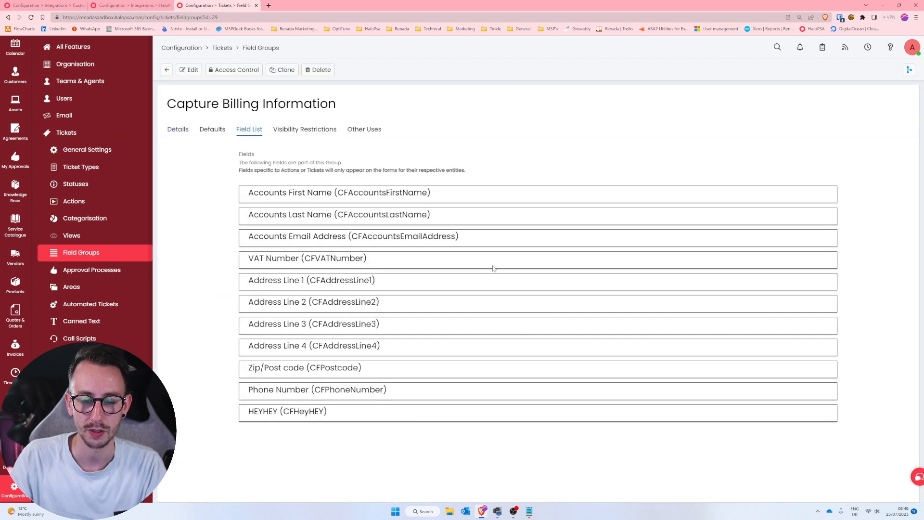
# Replace the Notepad contents with the billing custom field names, one per line, starting with CFaccountsfirstname and cfaccountslastname.
pyautogui.click(529, 511)
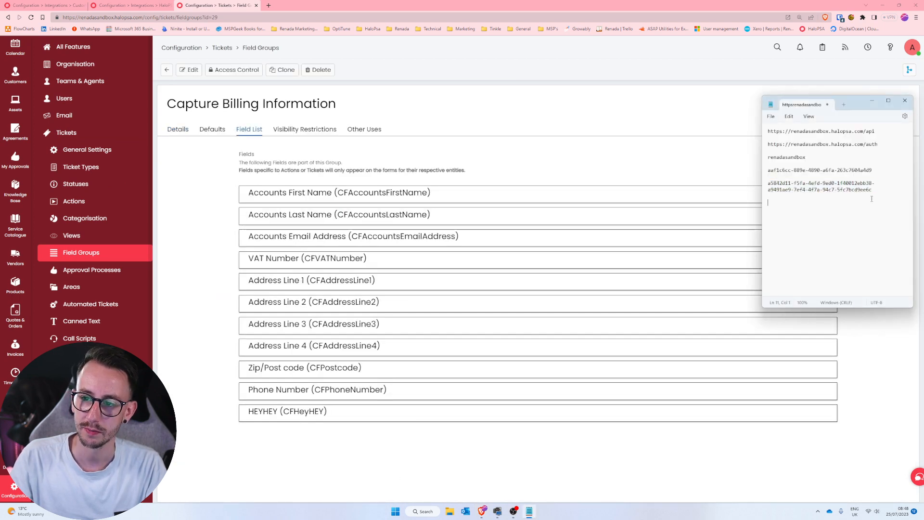
pyautogui.hotkey('ctrl', 'a')
pyautogui.press('Delete')
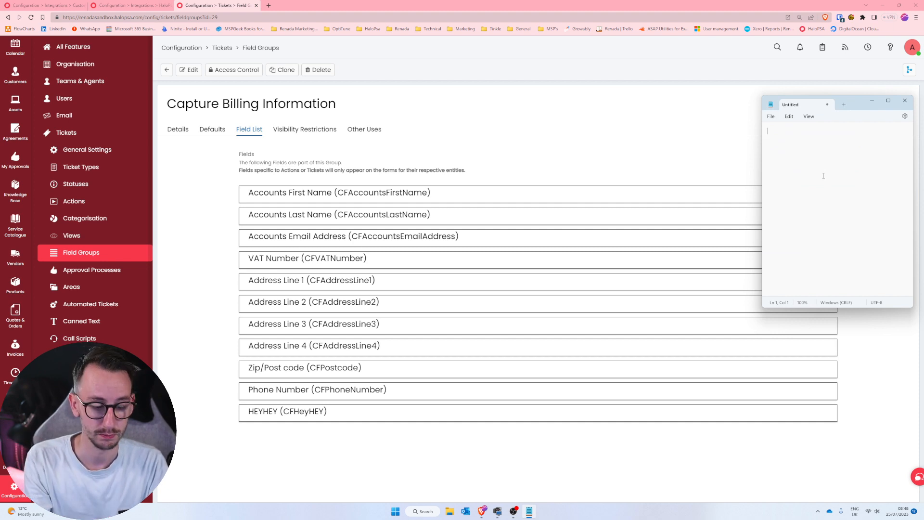
pyautogui.write('CFaccountsfirstnamer')
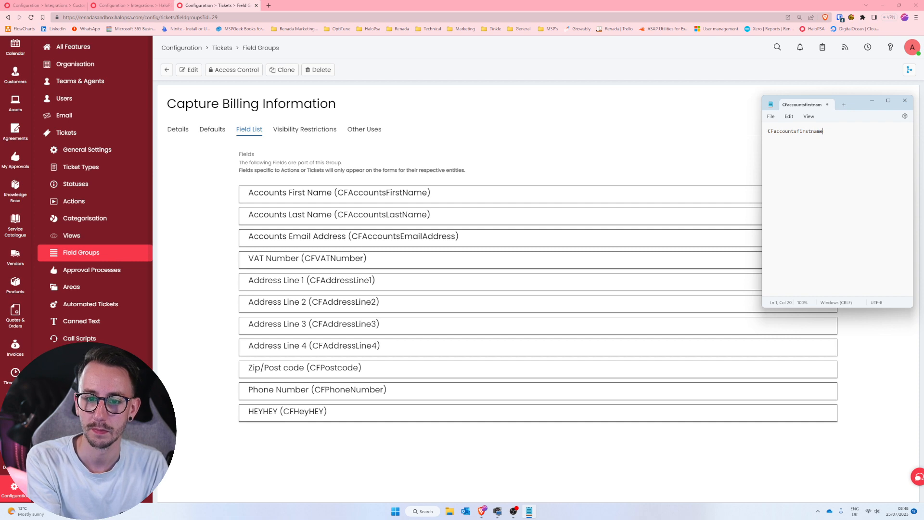
pyautogui.press('Return')
pyautogui.write('cfaccountsla')
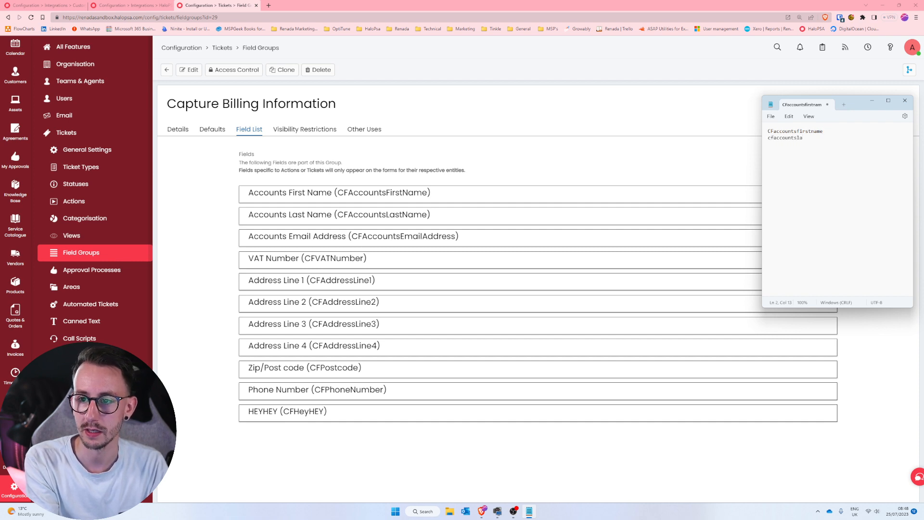
pyautogui.write('stname')
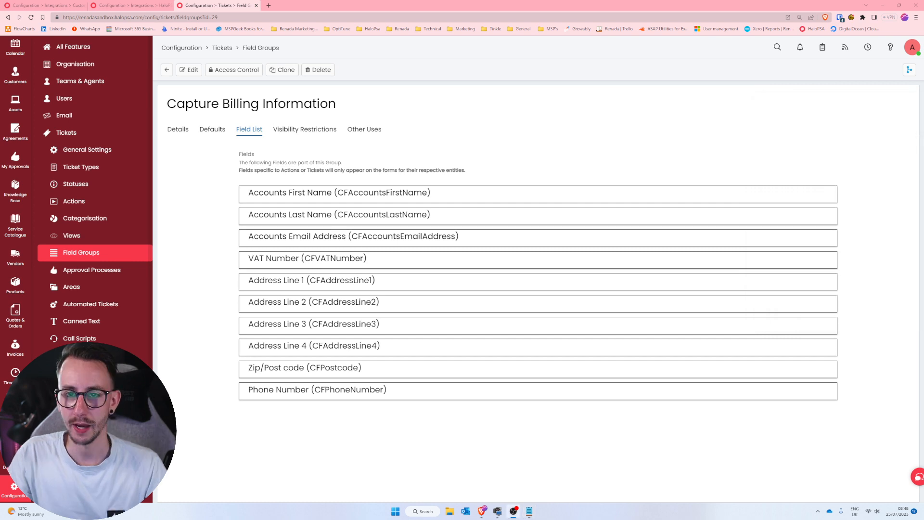
# Bring up the Notepad list of custom fields, enlarge its text and widen its window slightly.
pyautogui.click(529, 511)
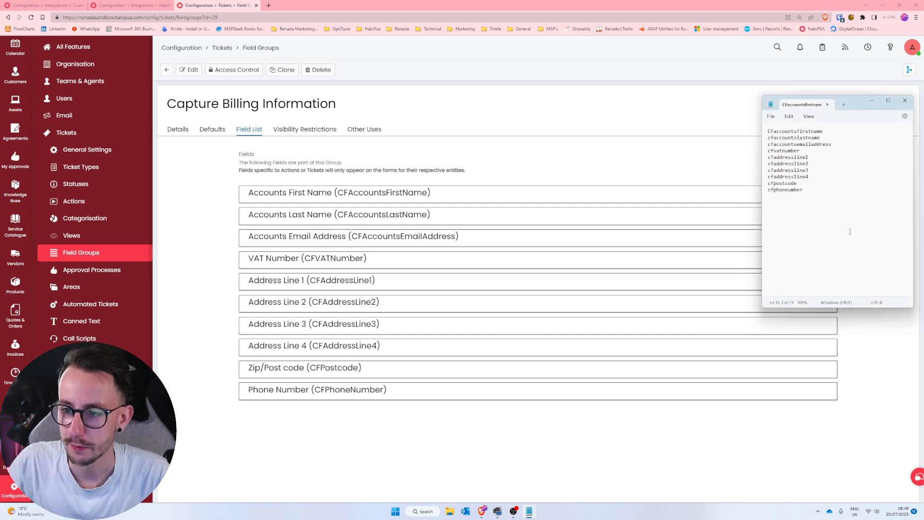
pyautogui.scroll(11, 850, 232)
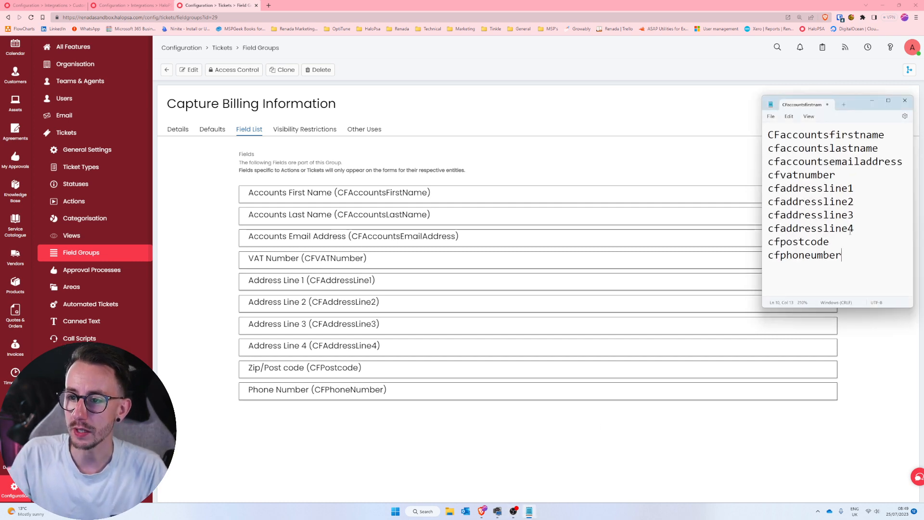
pyautogui.moveTo(762, 230); pyautogui.dragTo(748, 230)
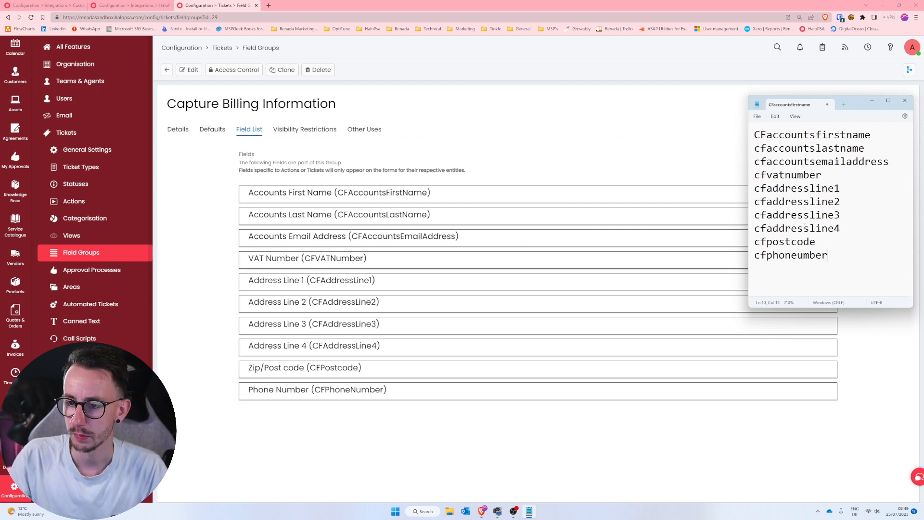
pyautogui.scroll(1, 805, 227)
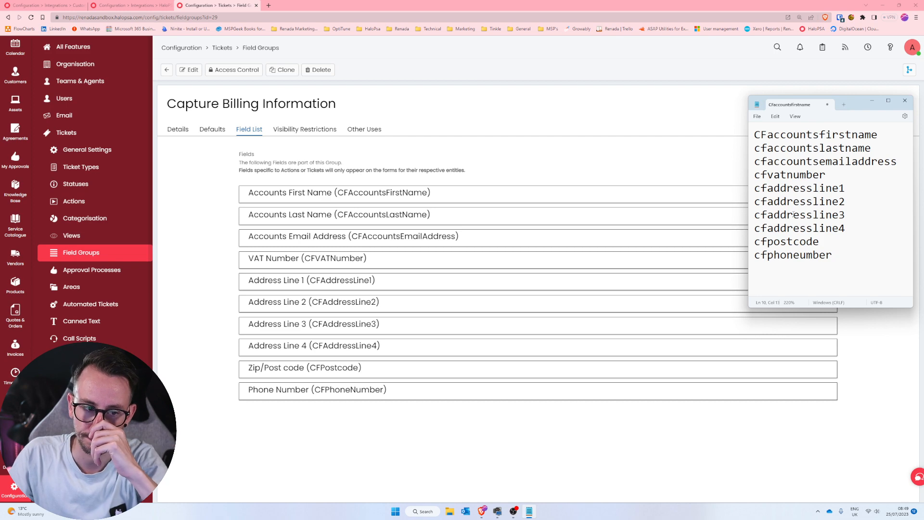
# Start a new output variable for the Get Ticket Data method and name it AccountsFirstName, based on the first field noted in Notepad.
pyautogui.click(7, 5)
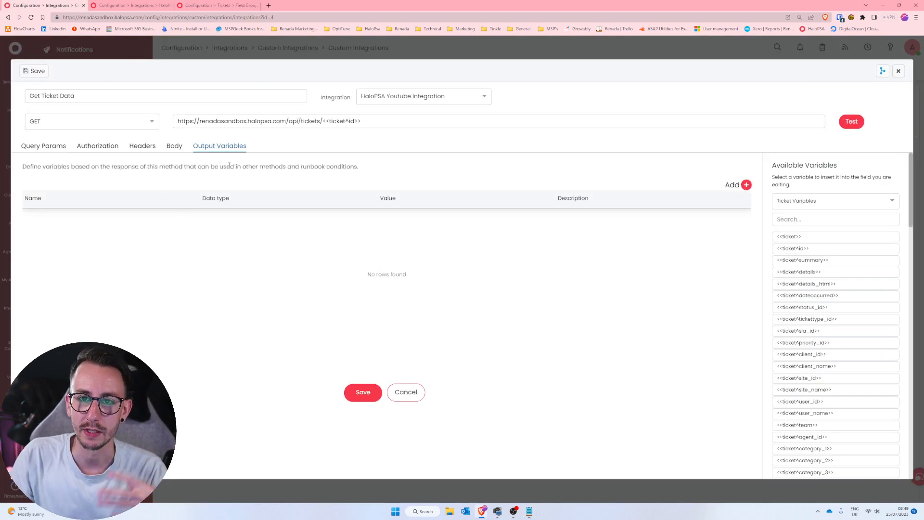
pyautogui.click(746, 185)
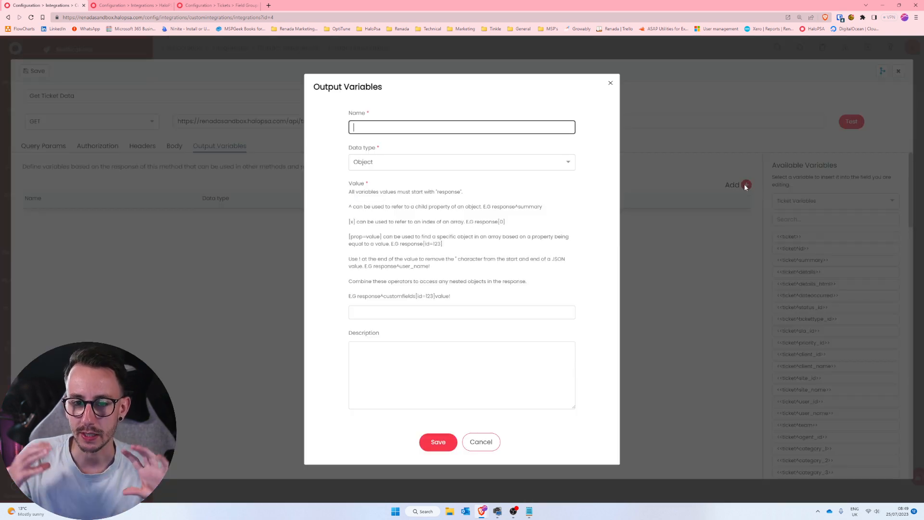
pyautogui.click(548, 163)
pyautogui.click(596, 138)
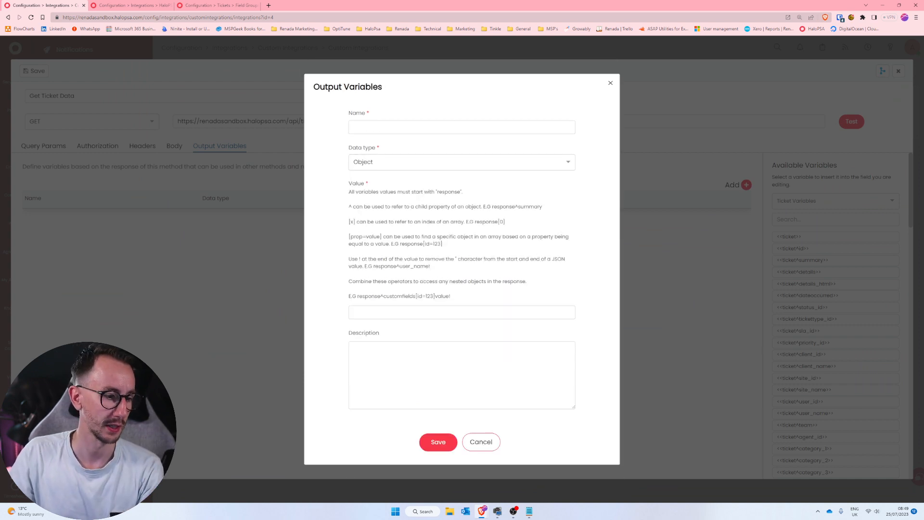
pyautogui.press('super+d')
pyautogui.press('super+d')
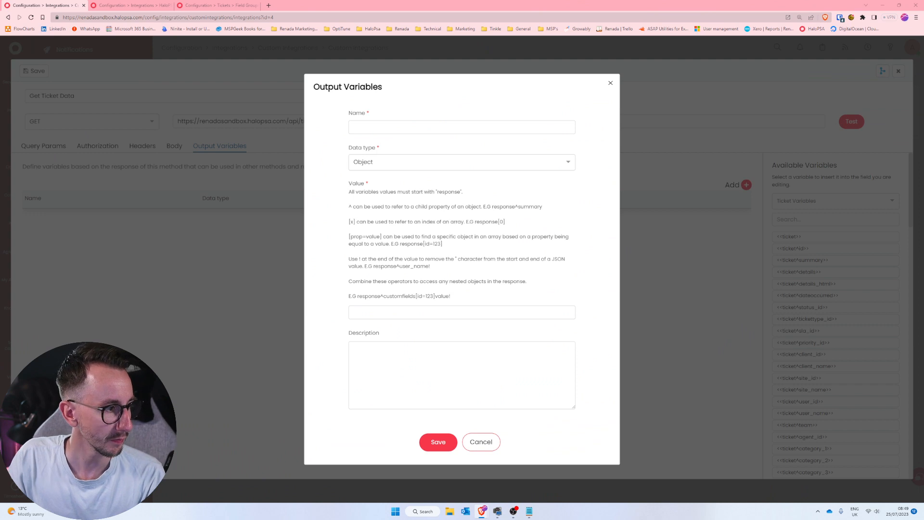
pyautogui.click(407, 126)
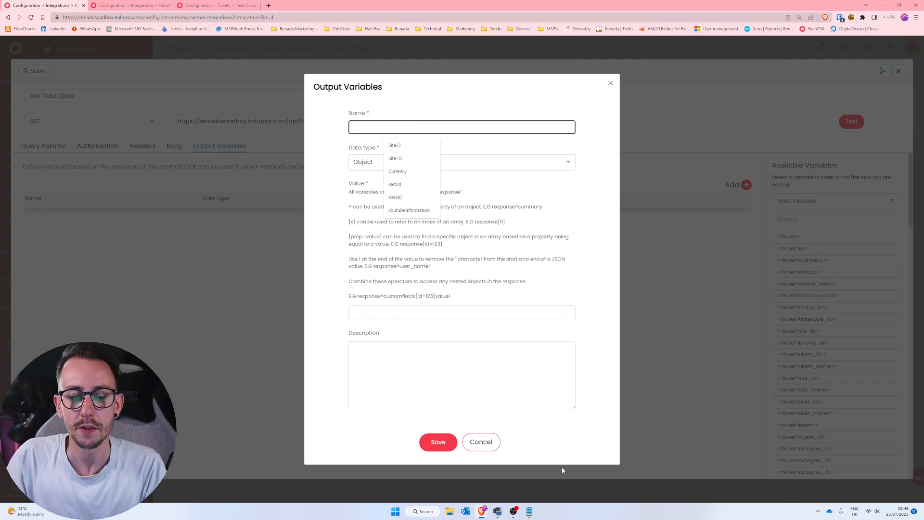
pyautogui.click(528, 511)
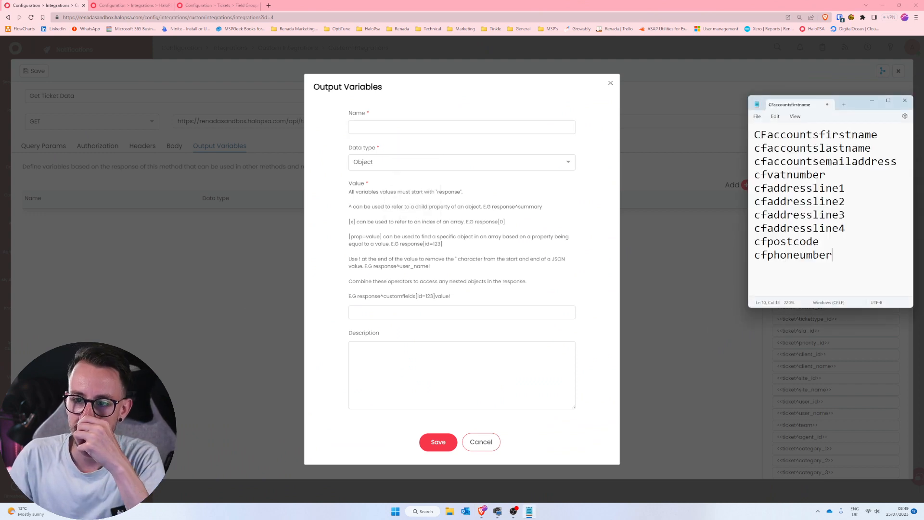
pyautogui.moveTo(877, 135); pyautogui.dragTo(768, 143)
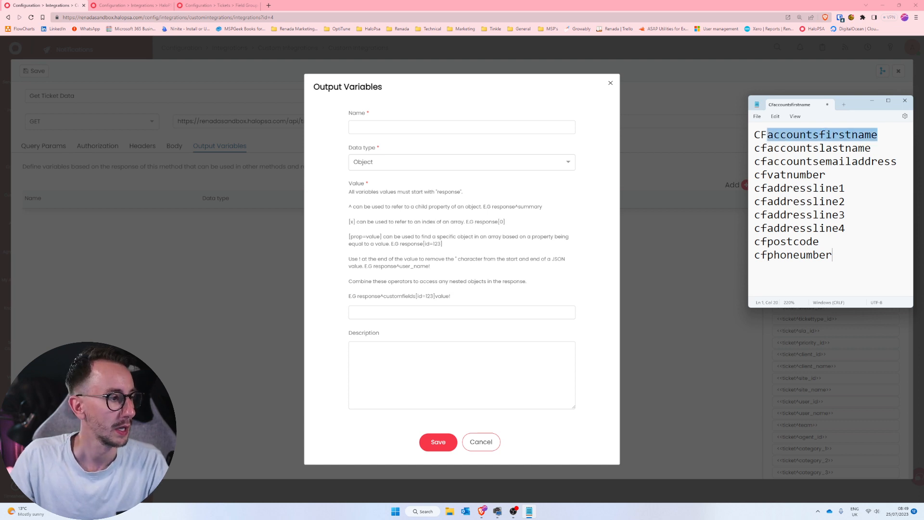
pyautogui.click(407, 131)
pyautogui.write('Acc')
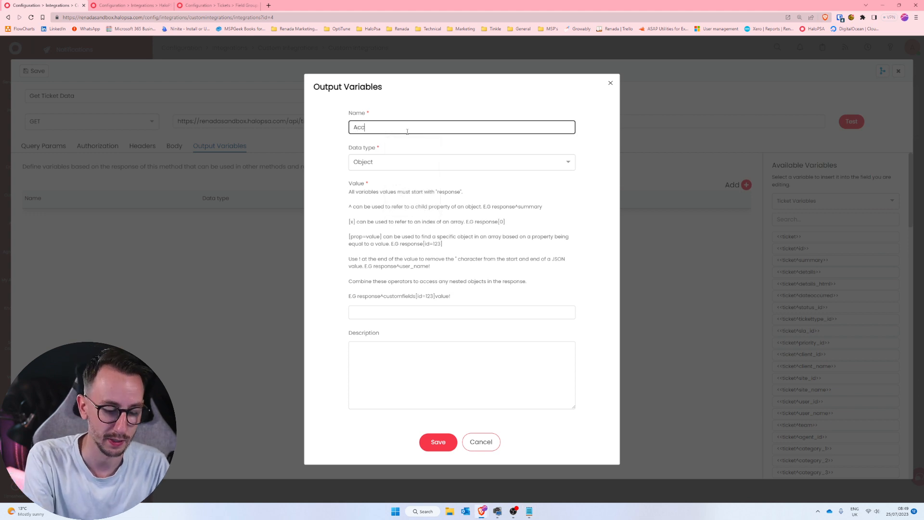
pyautogui.write('ountsFirstName')
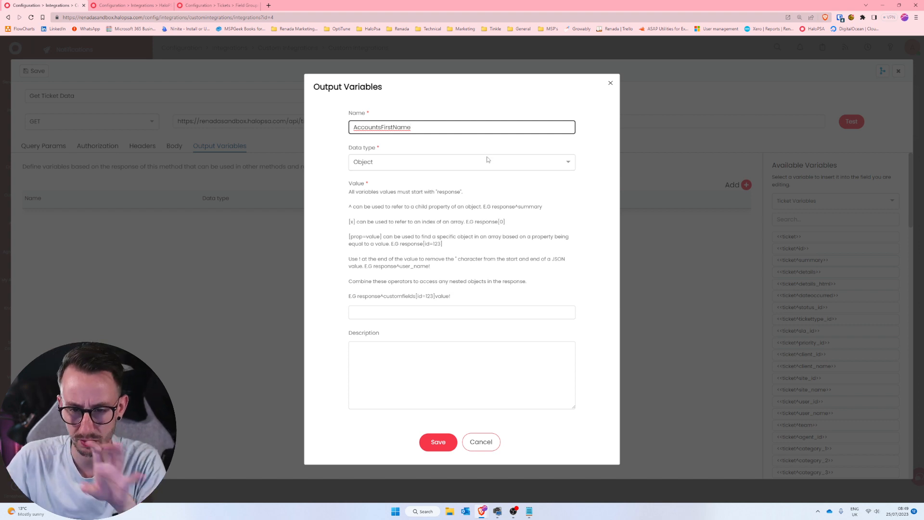
# Examine the data types offered for the AccountsFirstName output variable.
pyautogui.moveTo(412, 128); pyautogui.dragTo(375, 149)
pyautogui.click(334, 138)
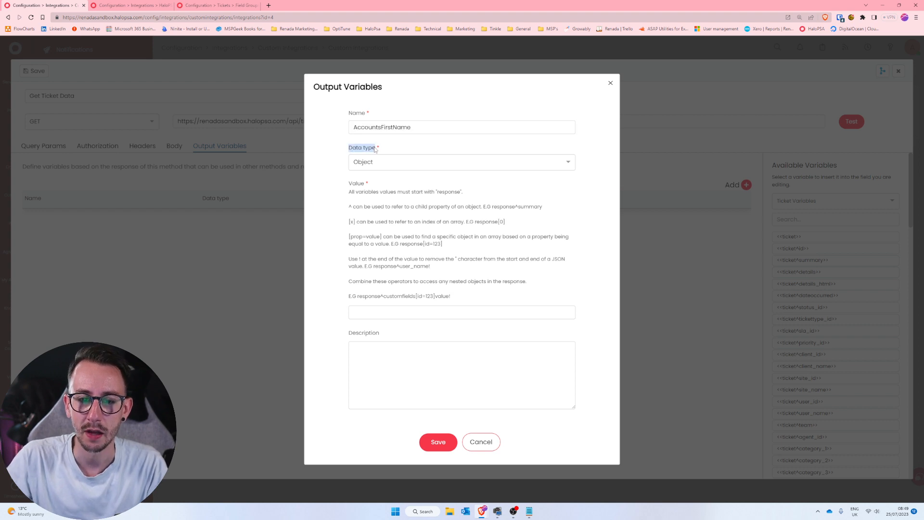
pyautogui.click(389, 161)
pyautogui.scroll(-1, 485, 179)
pyautogui.scroll(1, 485, 180)
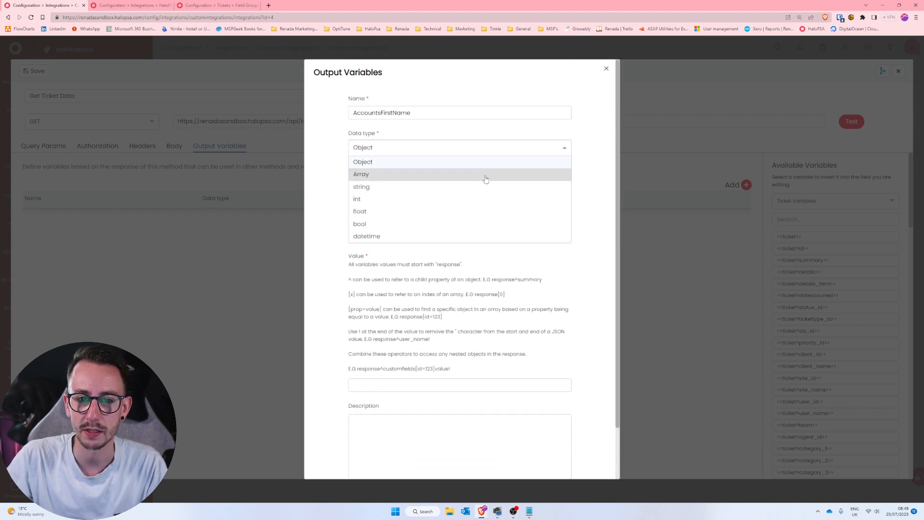
pyautogui.click(431, 167)
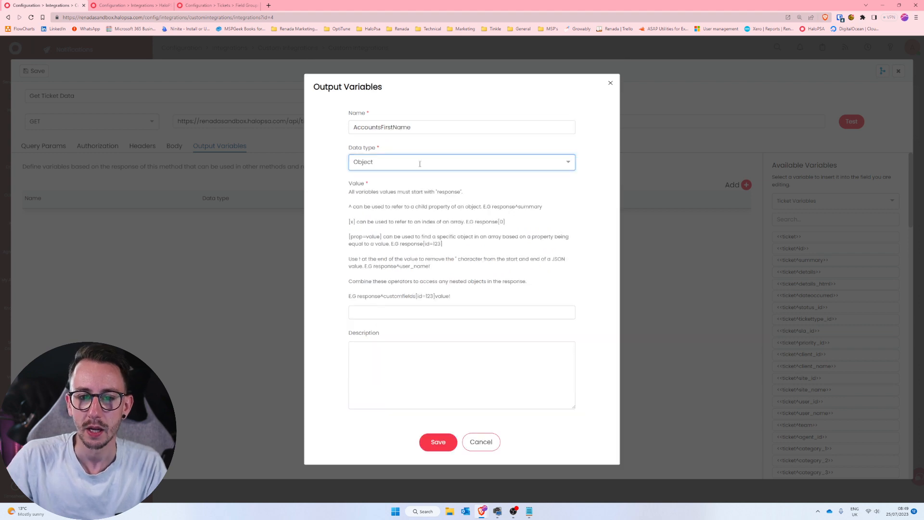
pyautogui.click(335, 183)
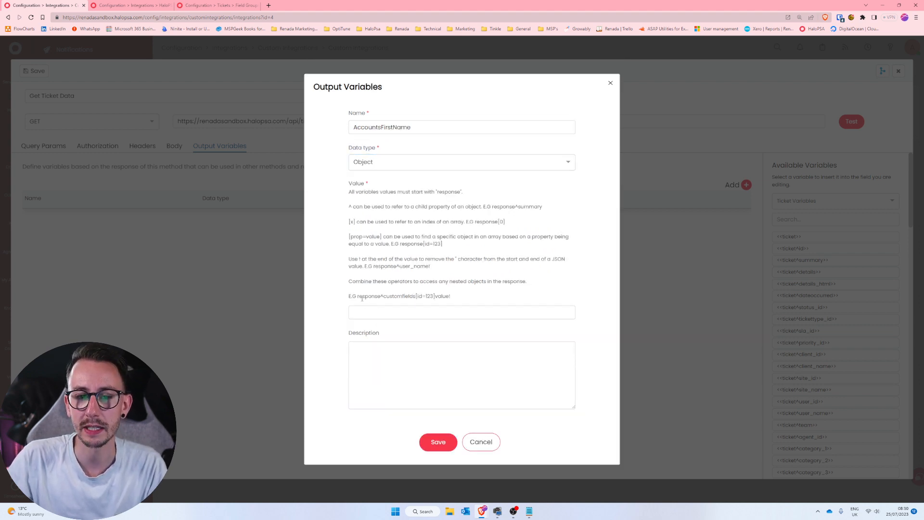
# Copy the example expression response^customfields[id=123]value! from the help text into the output variable's value.
pyautogui.moveTo(348, 296); pyautogui.dragTo(467, 297)
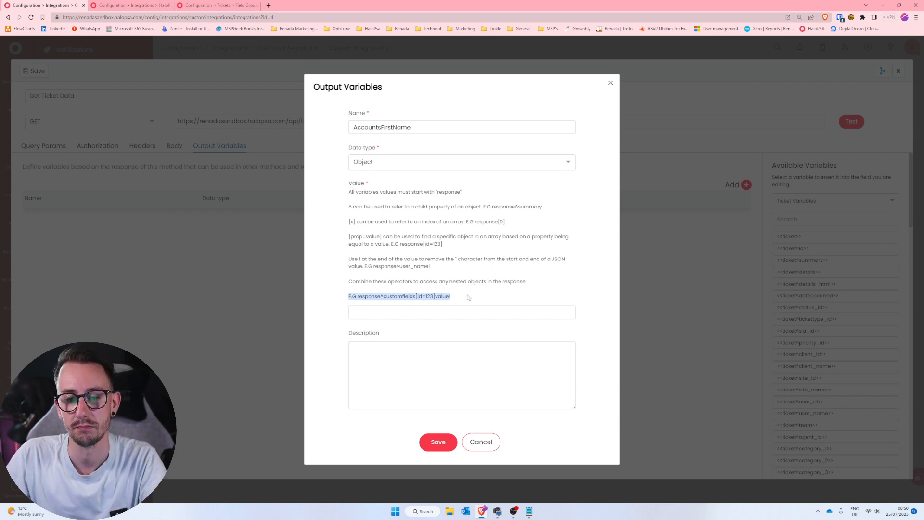
pyautogui.click(438, 313)
pyautogui.click(386, 305)
pyautogui.moveTo(358, 298); pyautogui.dragTo(481, 334)
pyautogui.hotkey('ctrl', 'c')
pyautogui.click(404, 312)
pyautogui.hotkey('ctrl', 'v')
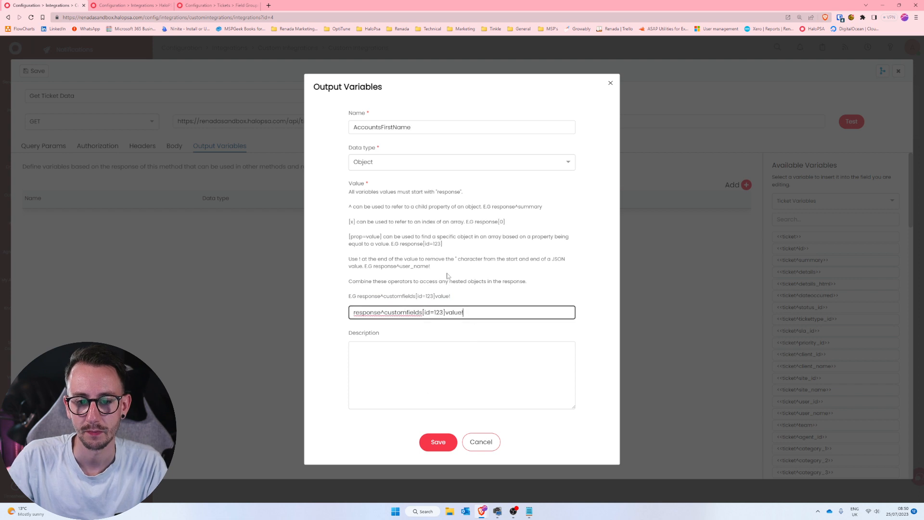
pyautogui.click(451, 276)
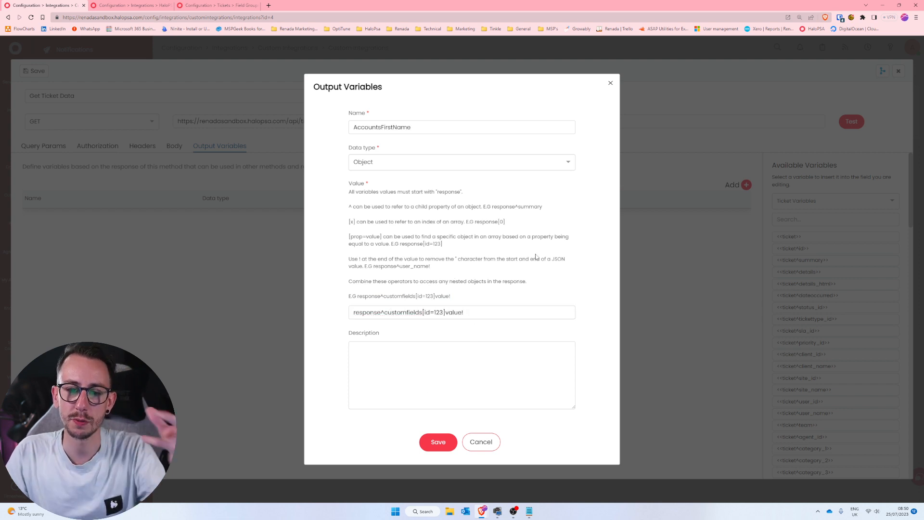
# Highlight the id=123 part of the value and compare it with the first custom field name noted in Notepad.
pyautogui.doubleClick(444, 312)
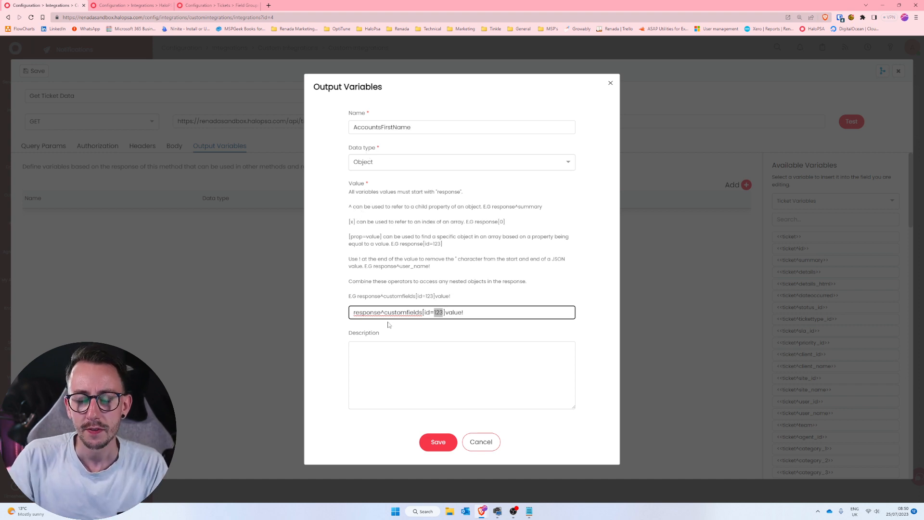
pyautogui.moveTo(384, 312); pyautogui.dragTo(443, 312)
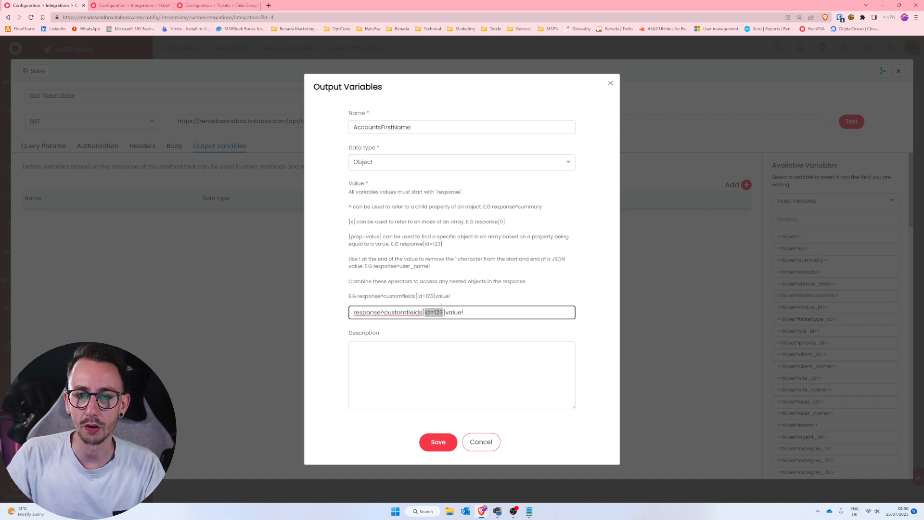
pyautogui.click(529, 511)
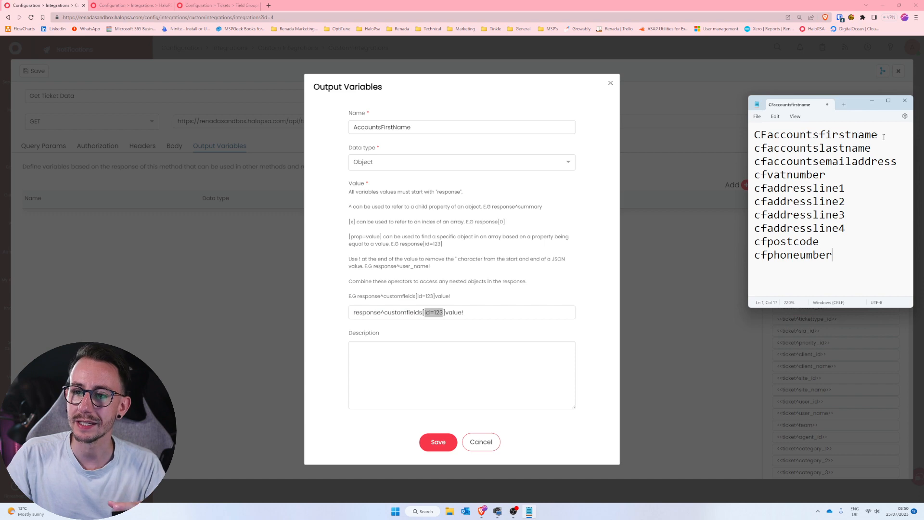
pyautogui.moveTo(877, 135); pyautogui.dragTo(767, 134)
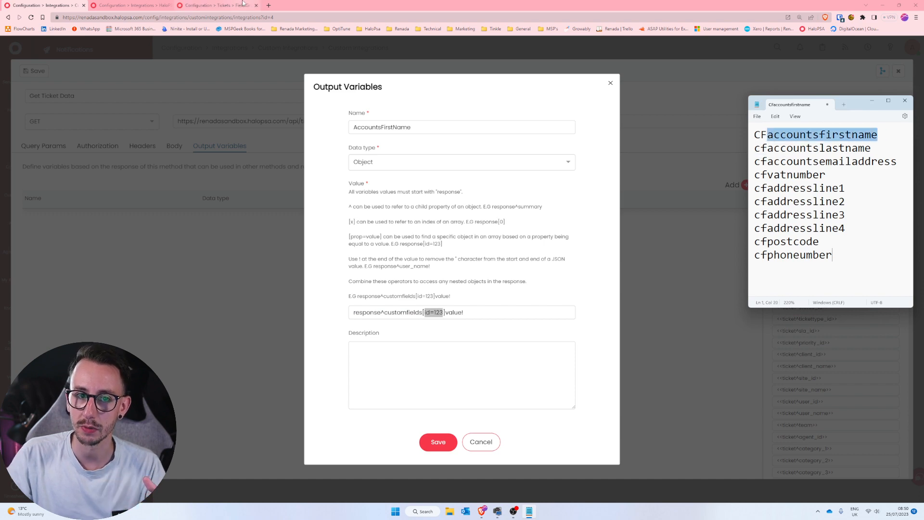
# In the field group's browser tab, open the ticket custom fields list under Custom Objects and find the billing fields.
pyautogui.click(219, 6)
pyautogui.scroll(-8, 96, 375)
pyautogui.scroll(-2, 87, 394)
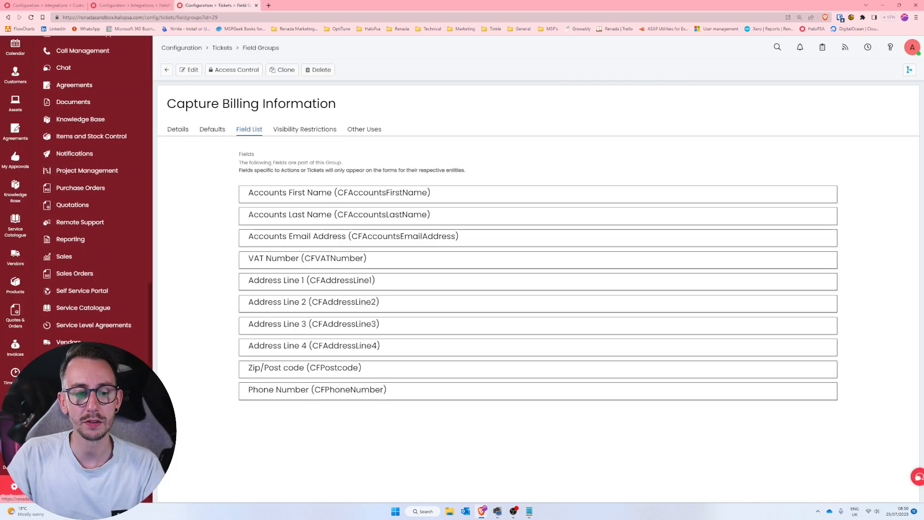
pyautogui.click(79, 407)
pyautogui.click(463, 143)
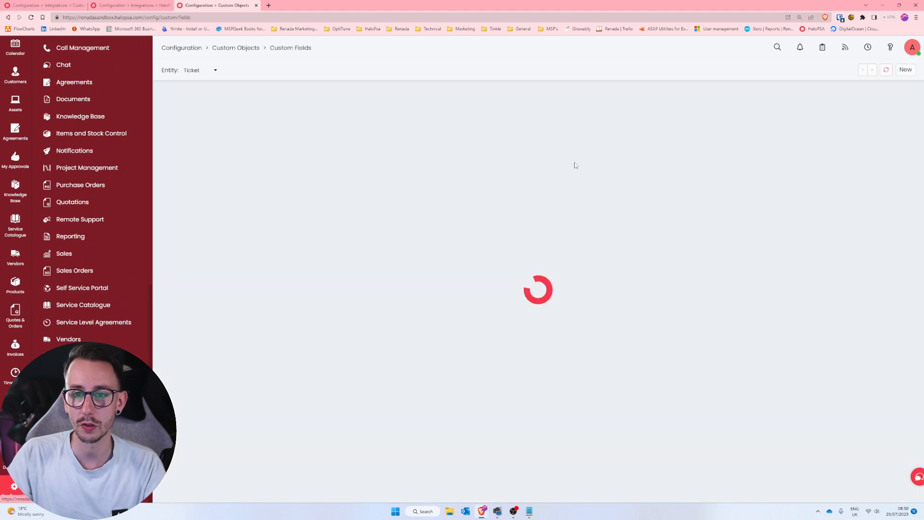
pyautogui.scroll(-6, 492, 306)
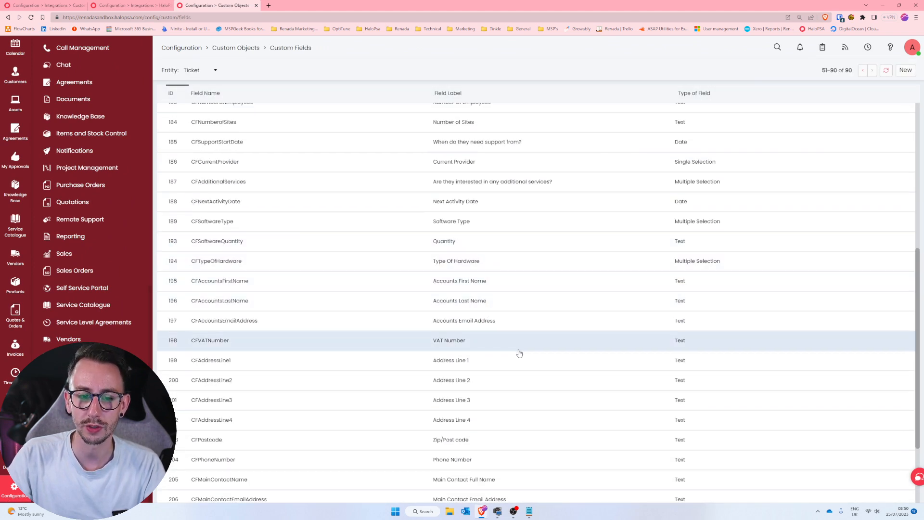
pyautogui.scroll(-2, 519, 353)
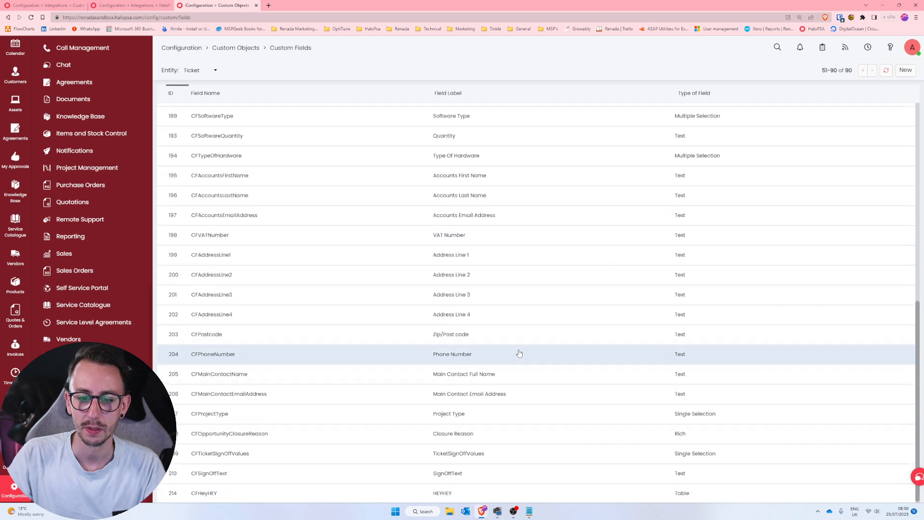
pyautogui.scroll(2, 519, 353)
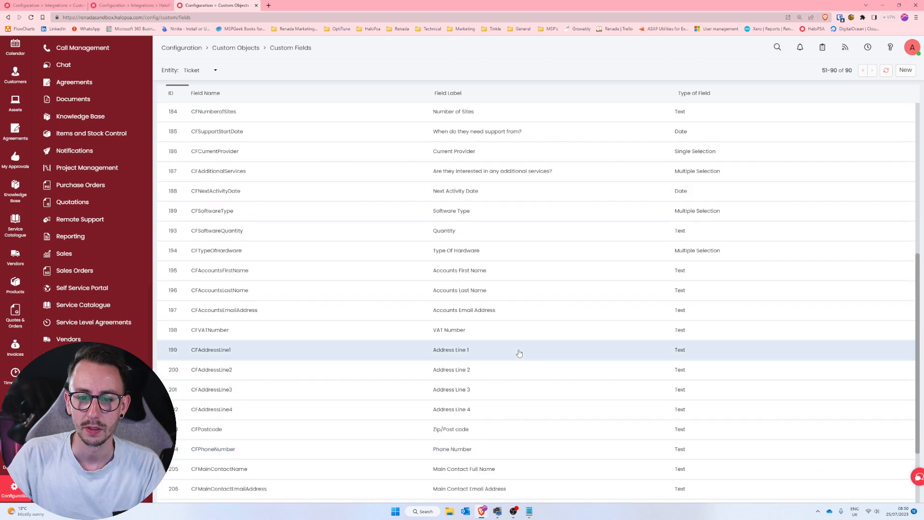
# Open the CFAccountsFirstName custom field, highlight its ID in the page address, and return to the list.
pyautogui.click(504, 272)
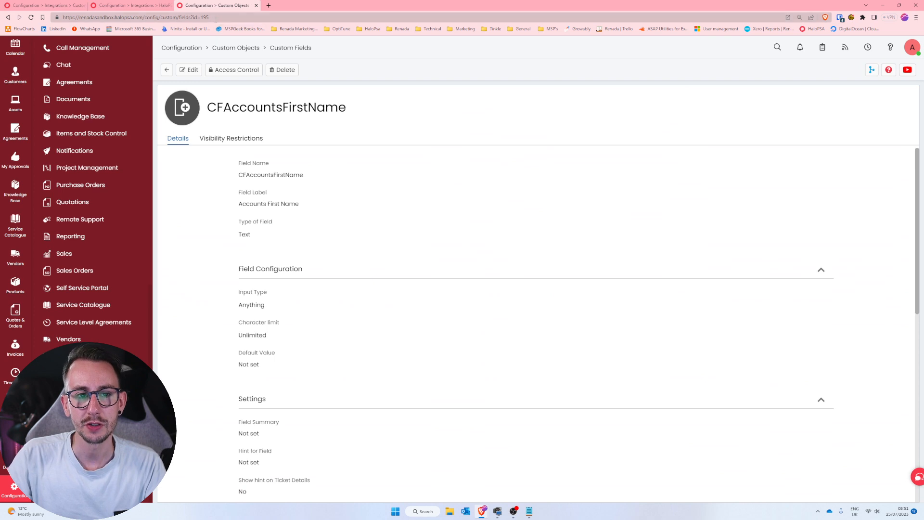
pyautogui.moveTo(215, 19); pyautogui.dragTo(201, 18)
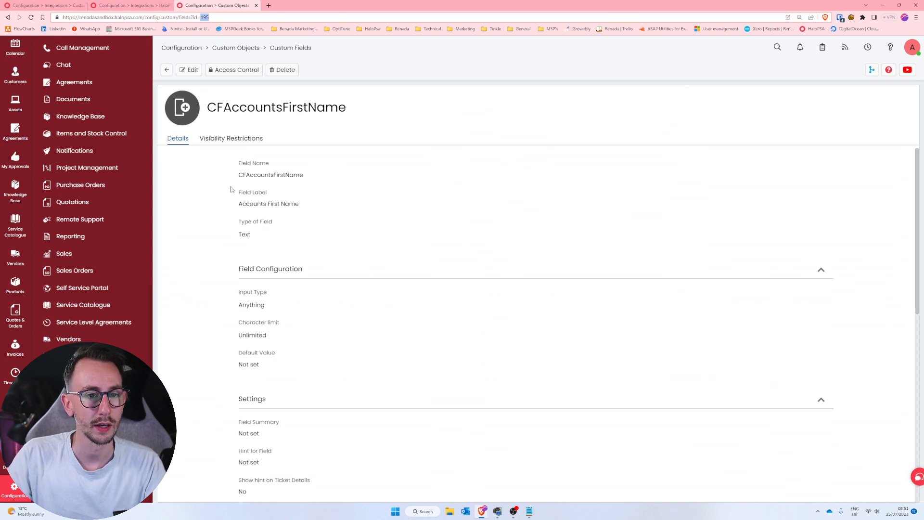
pyautogui.click(167, 69)
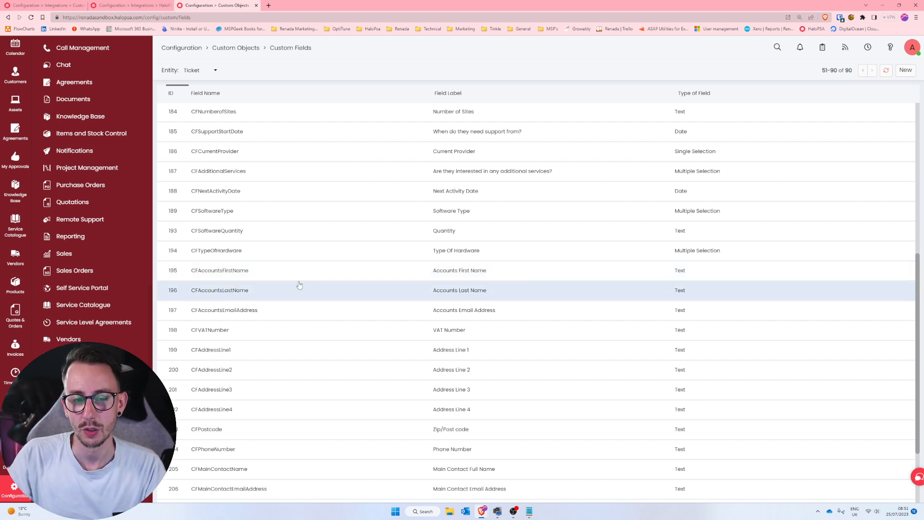
# Back in the output variable, set the custom field id in the value expression to 195.
pyautogui.click(62, 6)
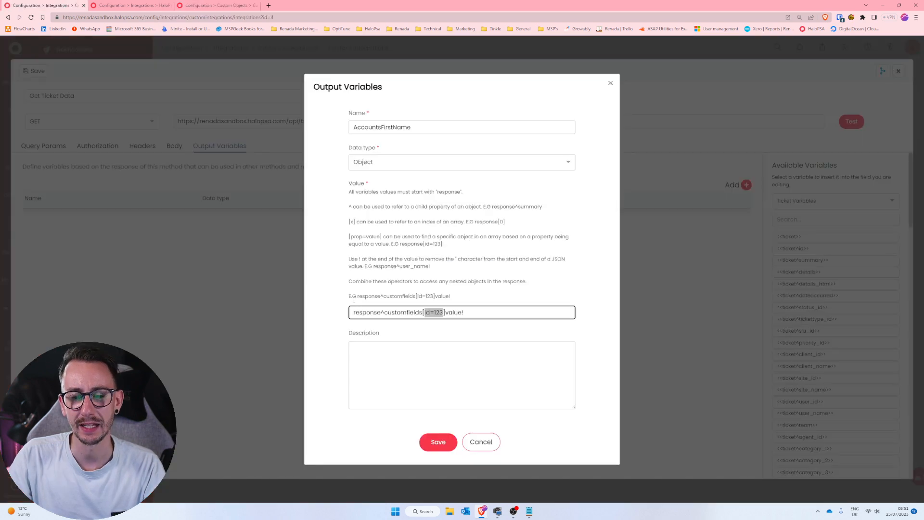
pyautogui.click(443, 313)
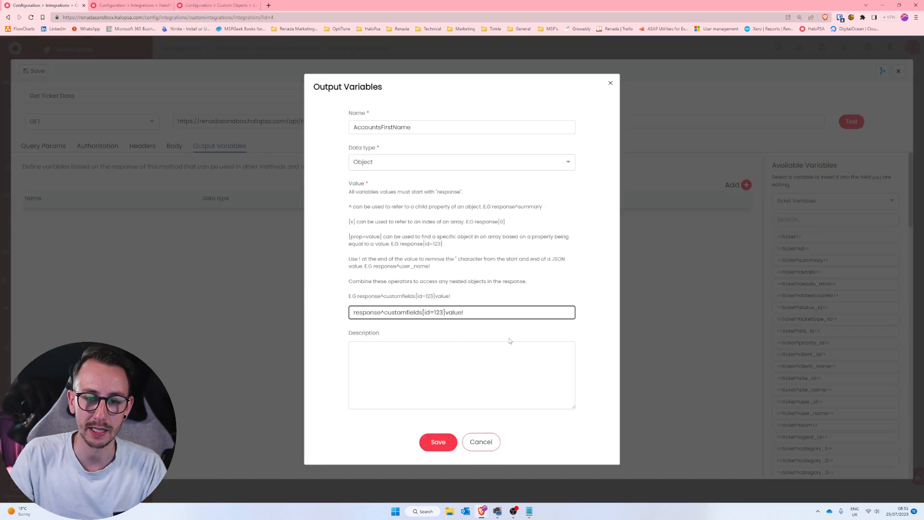
pyautogui.press('BackSpace')
pyautogui.press('BackSpace')
pyautogui.write('95')
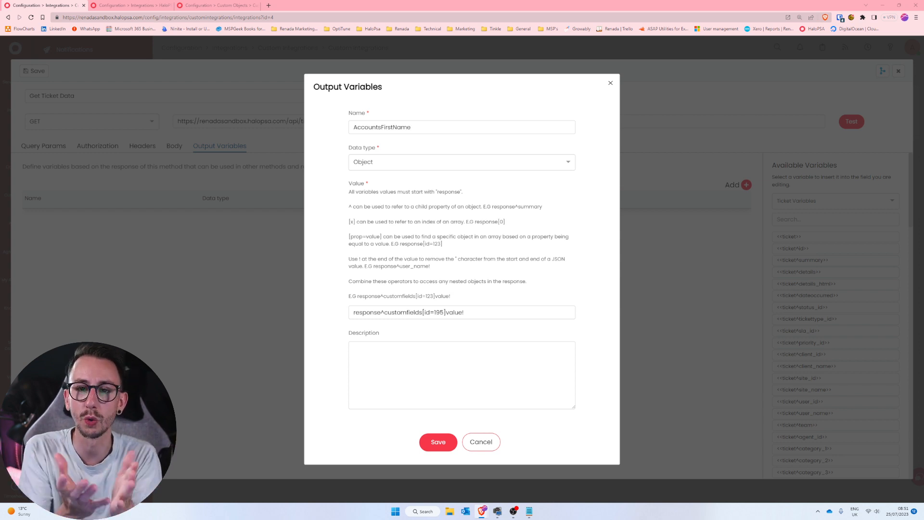
# In the API application's browser tab, open the Renada Managed Services Proposal from Unassigned Opportunities and start its Capture Business Billing Information action.
pyautogui.click(248, 4)
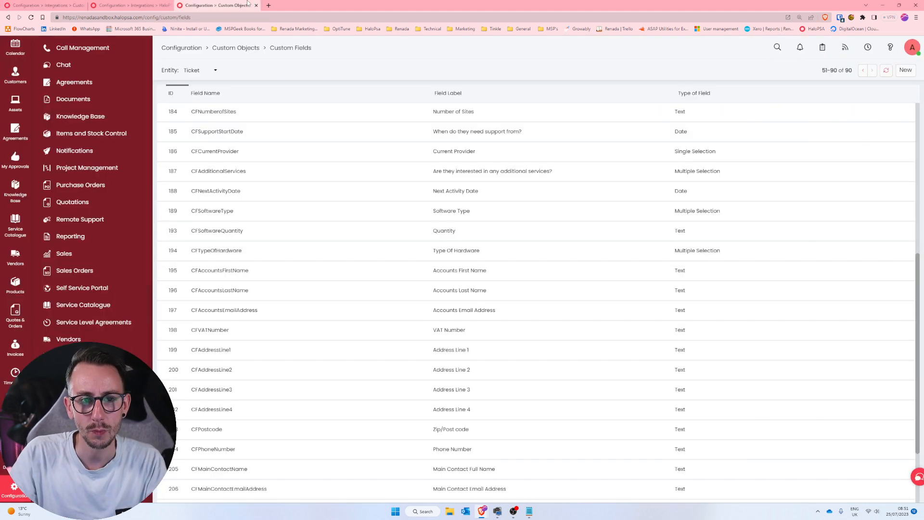
pyautogui.click(139, 6)
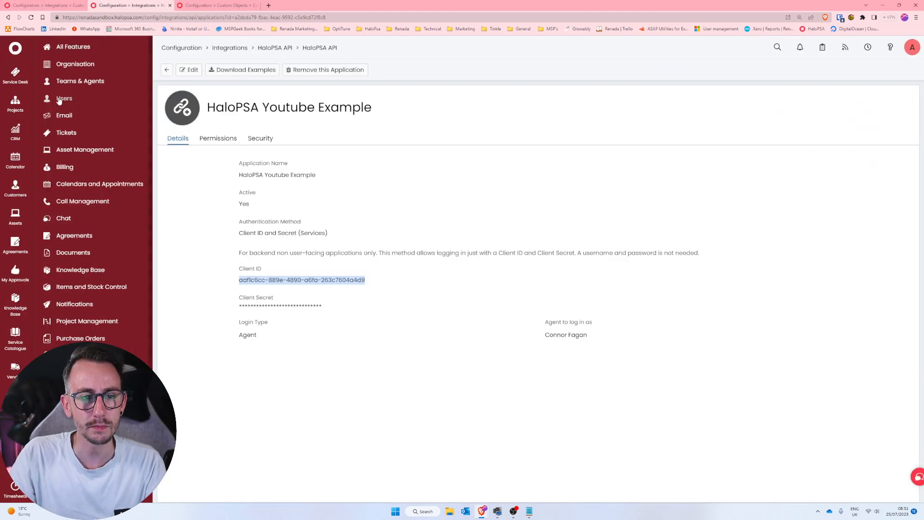
pyautogui.click(16, 130)
pyautogui.click(83, 139)
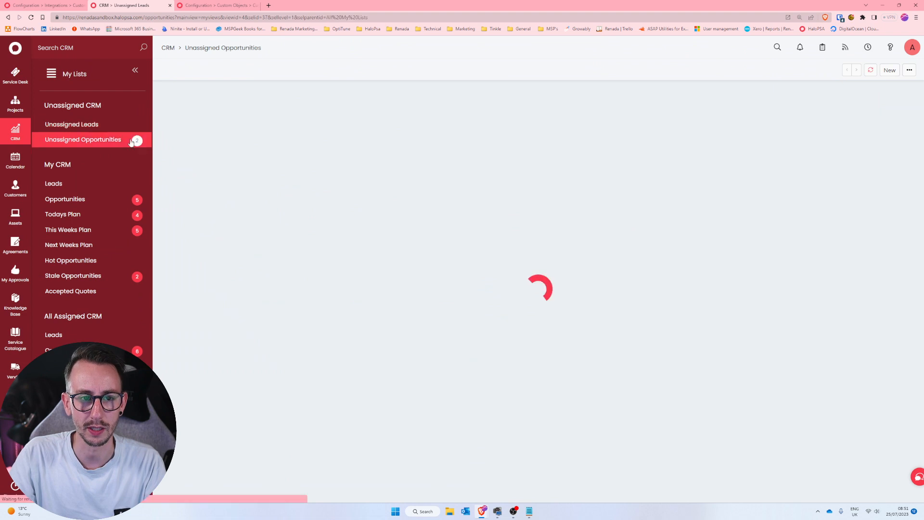
pyautogui.click(298, 117)
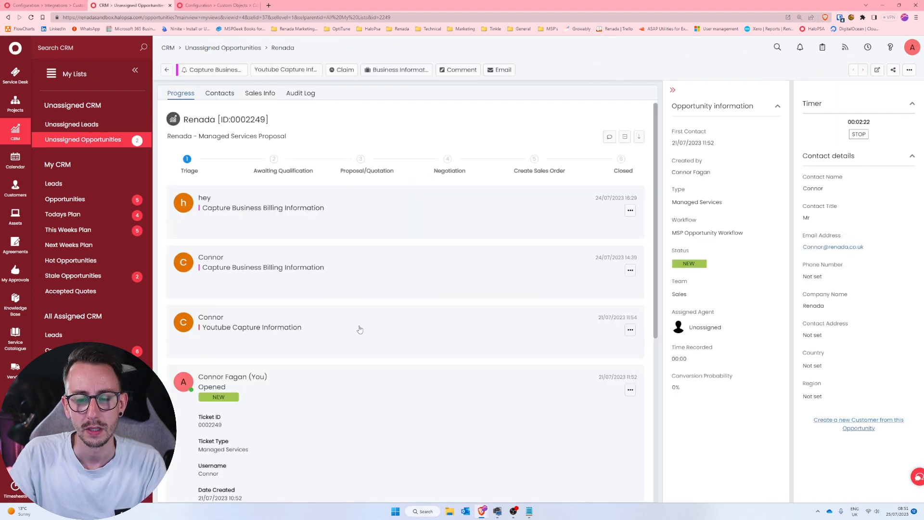
pyautogui.click(216, 70)
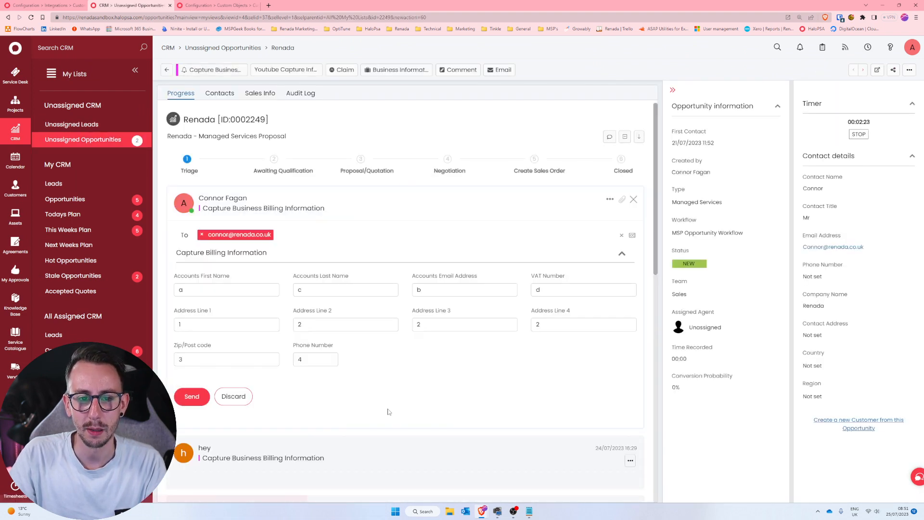
# Set Accounts First Name in the billing information form to ThankYouYoutube.
pyautogui.doubleClick(191, 285)
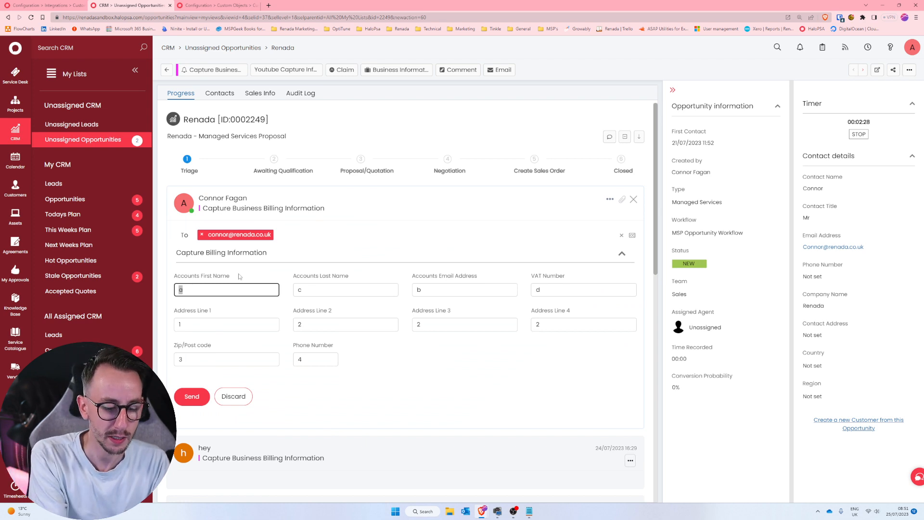
pyautogui.write('ThankYouy')
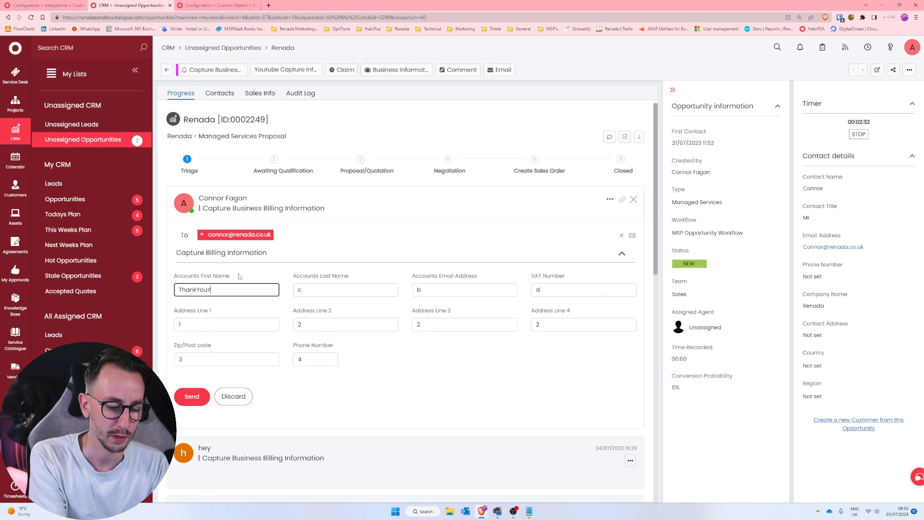
pyautogui.write('Youtube')
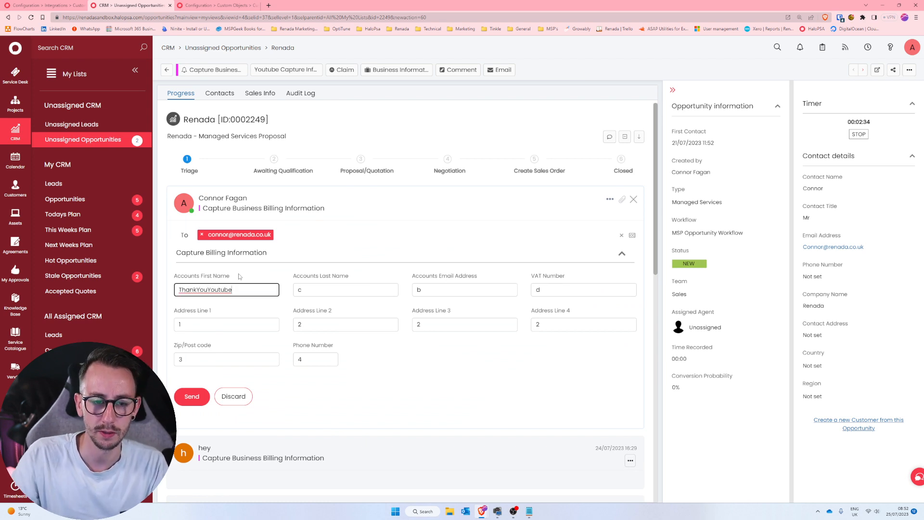
pyautogui.click(432, 397)
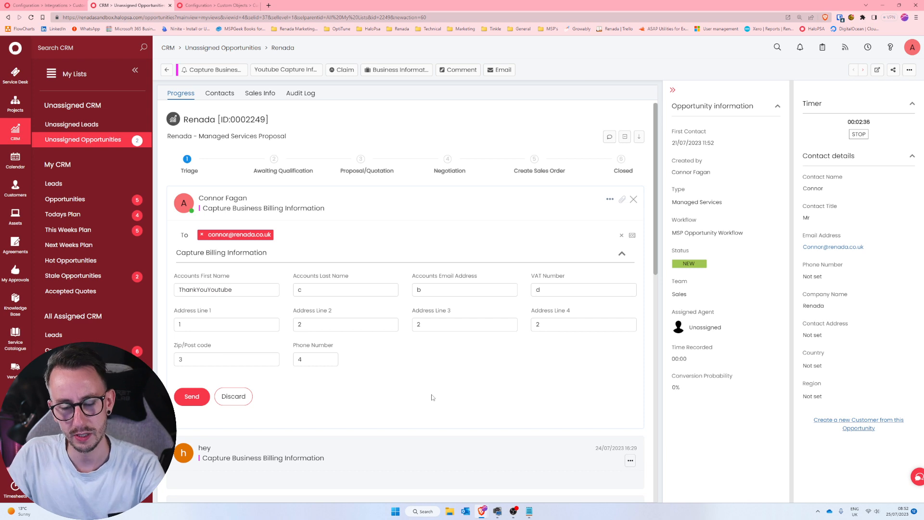
# Open the browser's developer tools, clear the recorded network activity, and return to the opportunity.
pyautogui.press('F12')
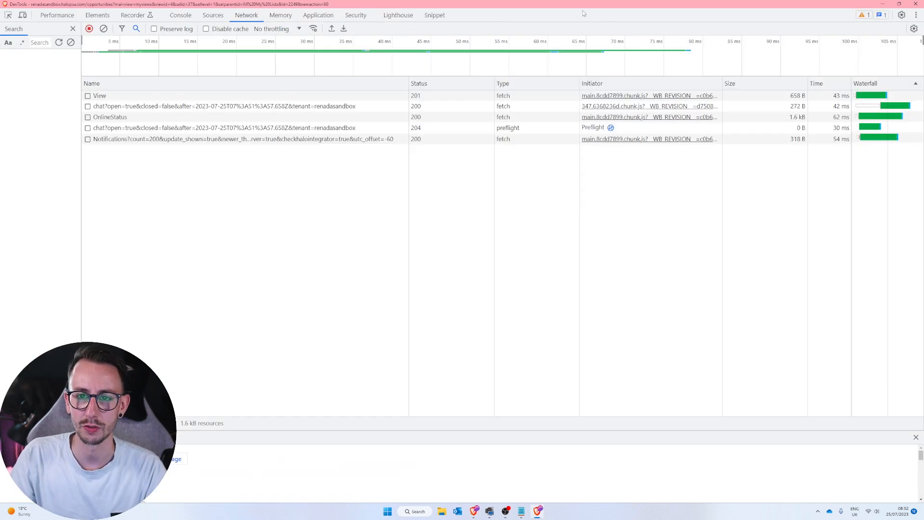
pyautogui.click(103, 28)
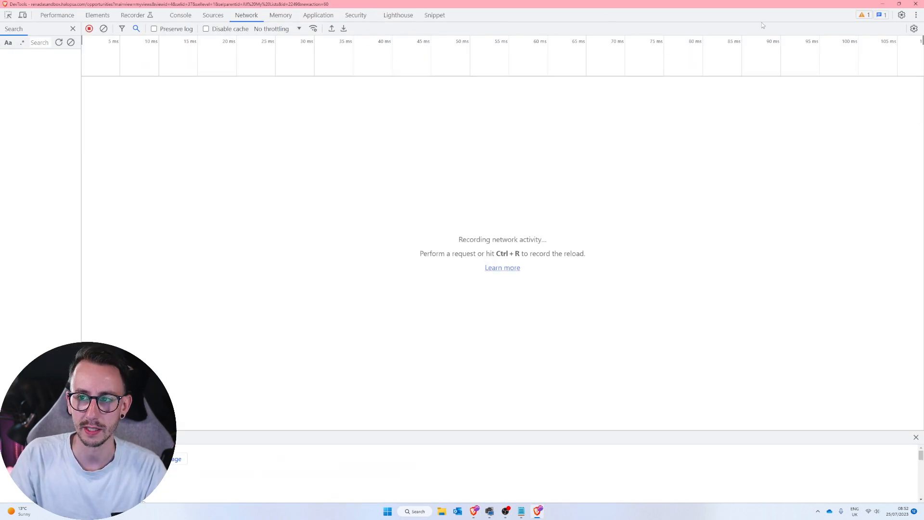
pyautogui.click(876, 6)
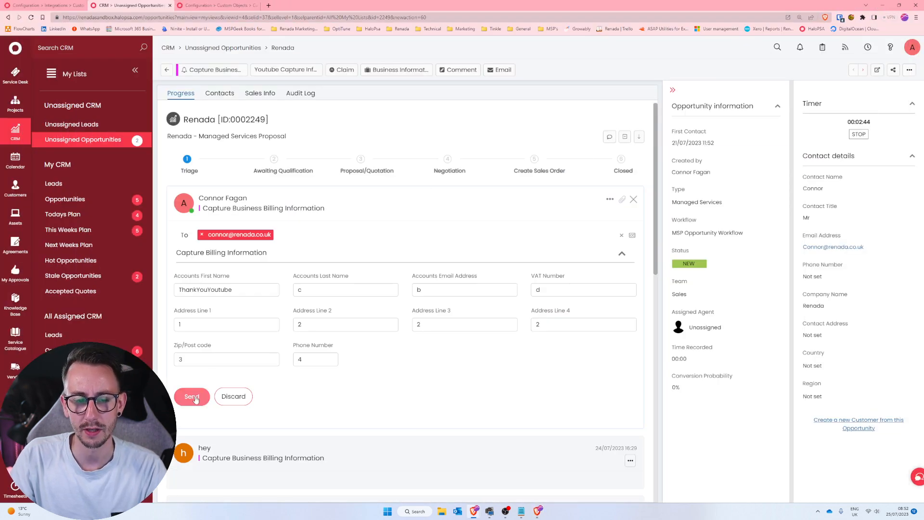
# Send the Capture Business Billing Information action with its email, and stop the network recording in the developer tools.
pyautogui.click(195, 397)
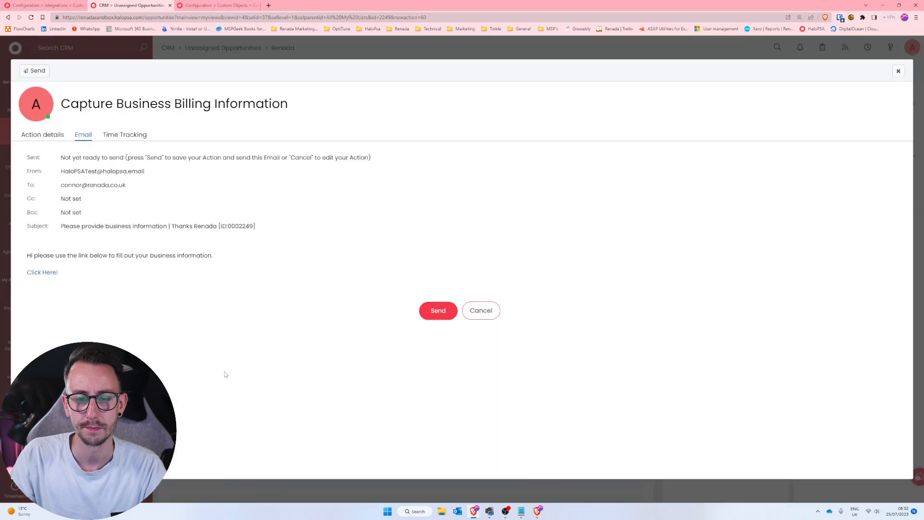
pyautogui.click(442, 312)
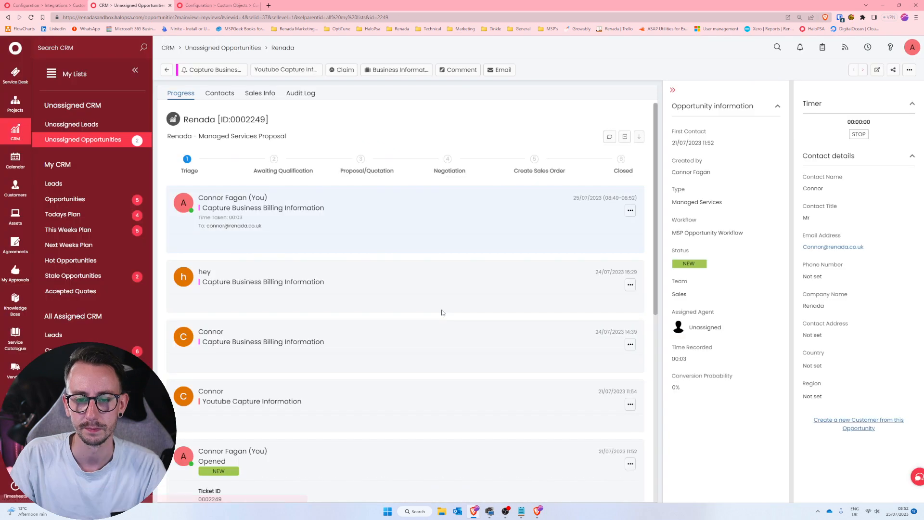
pyautogui.click(537, 511)
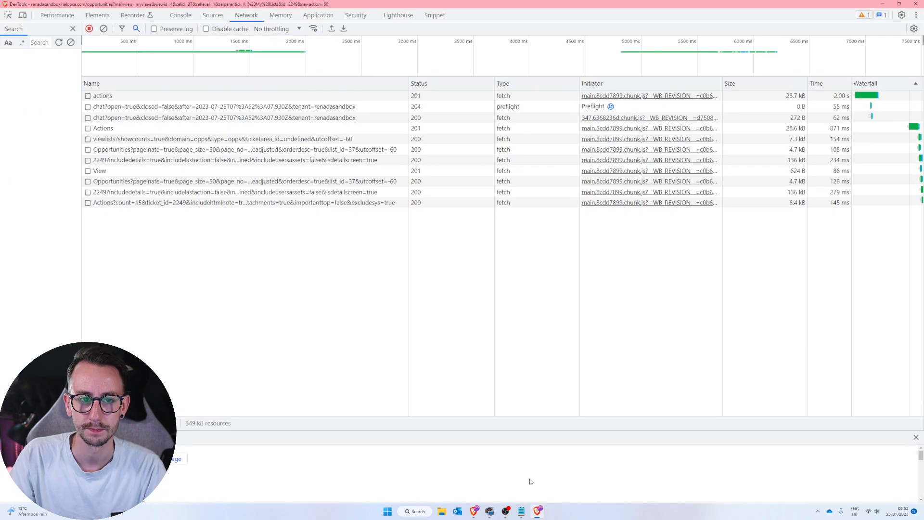
pyautogui.hotkey('ctrl', 'e')
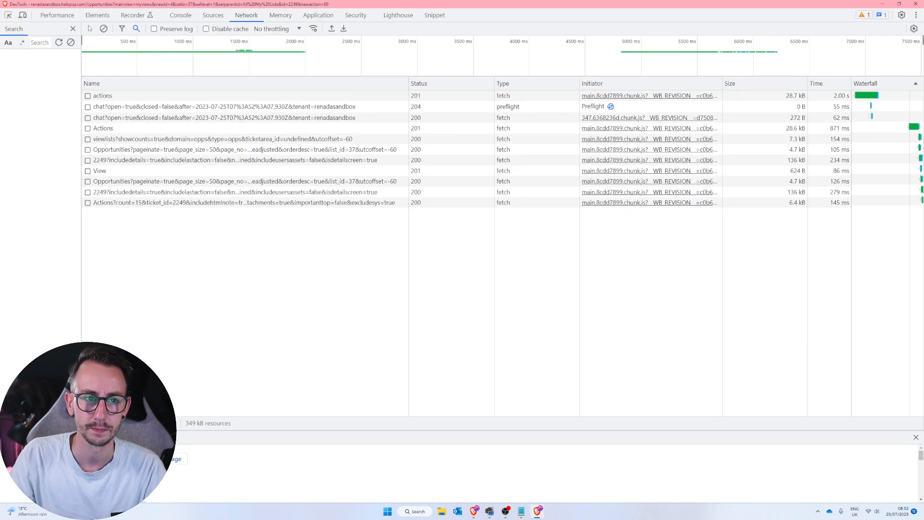
# Compare the request headers of the two recorded actions calls.
pyautogui.click(138, 98)
pyautogui.click(297, 83)
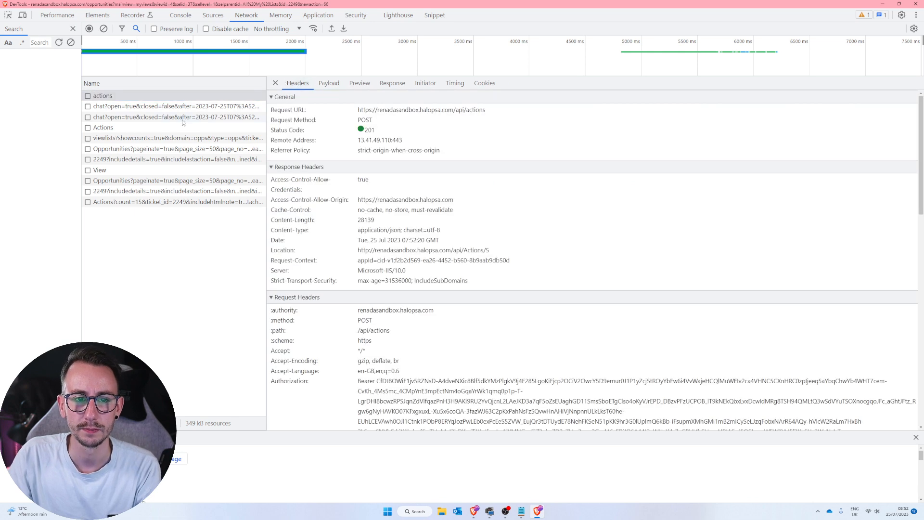
pyautogui.click(133, 128)
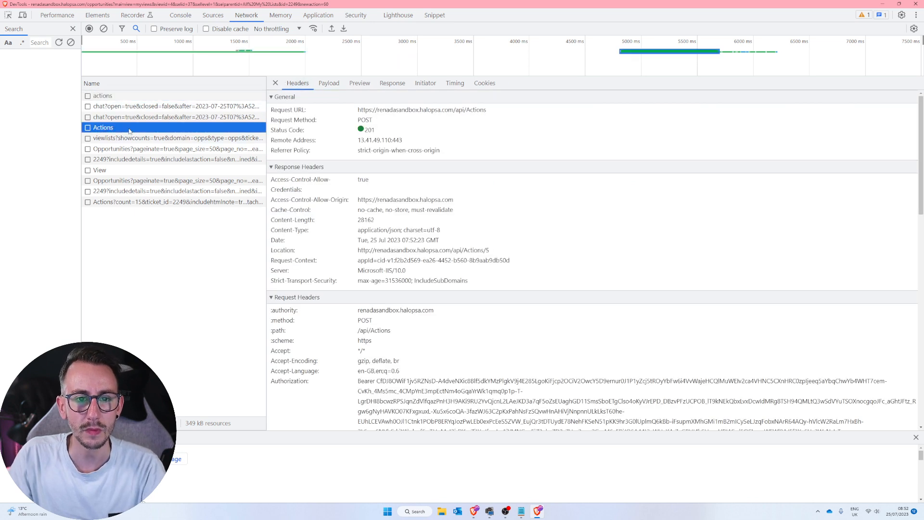
pyautogui.click(141, 98)
pyautogui.click(137, 128)
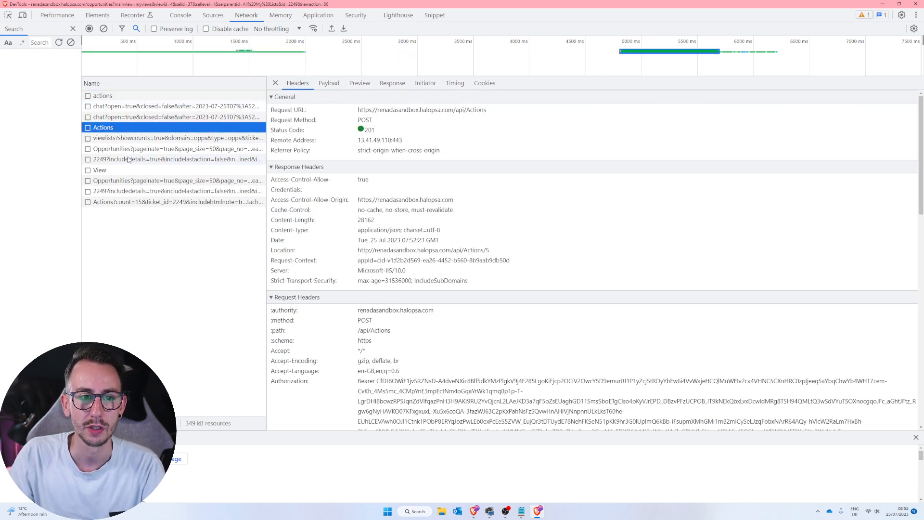
# Expand the second Actions request's payload and look through its properties, including the customfields entry.
pyautogui.click(329, 83)
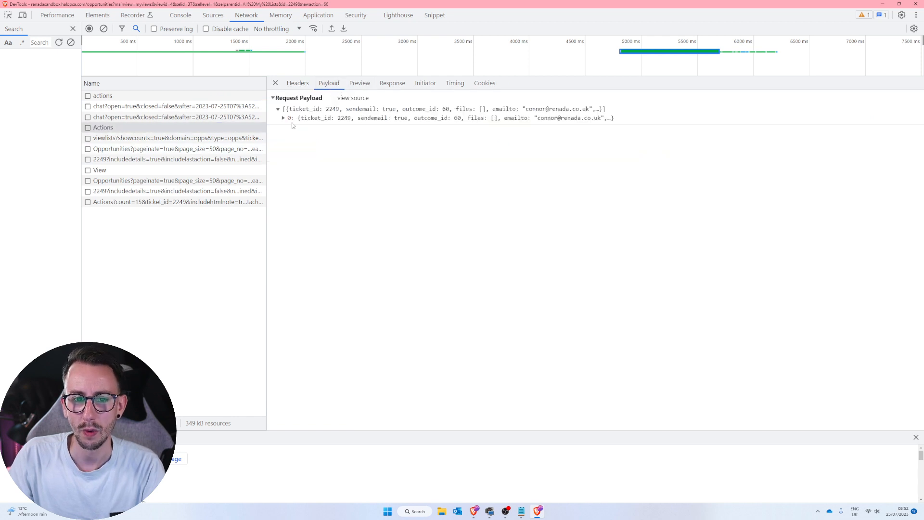
pyautogui.click(284, 120)
pyautogui.scroll(-6, 338, 235)
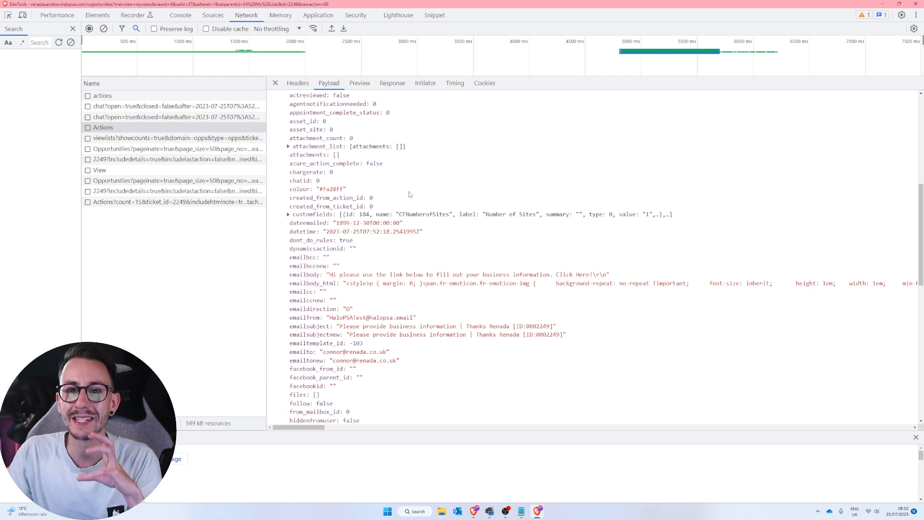
pyautogui.click(297, 85)
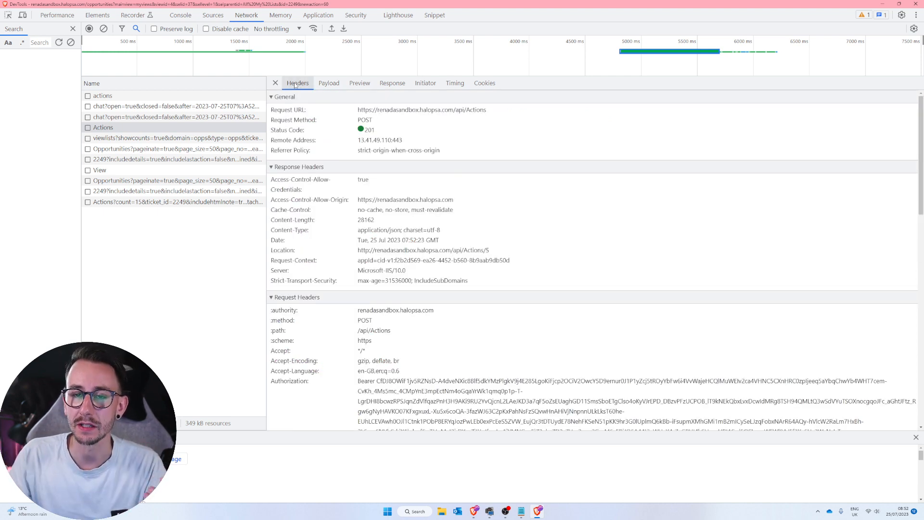
pyautogui.click(329, 84)
pyautogui.click(282, 120)
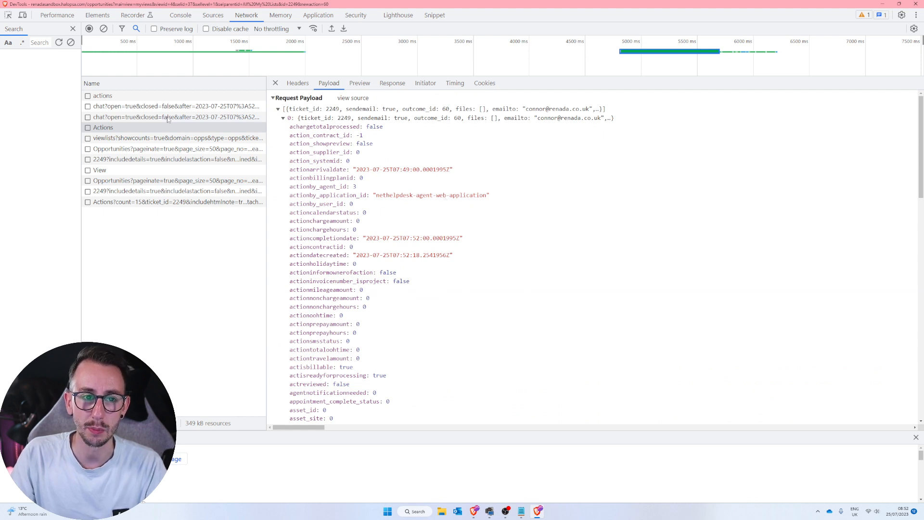
# Expand the first actions request's payload down to its customfields entry and highlight the entry's id and value.
pyautogui.click(262, 96)
pyautogui.click(286, 119)
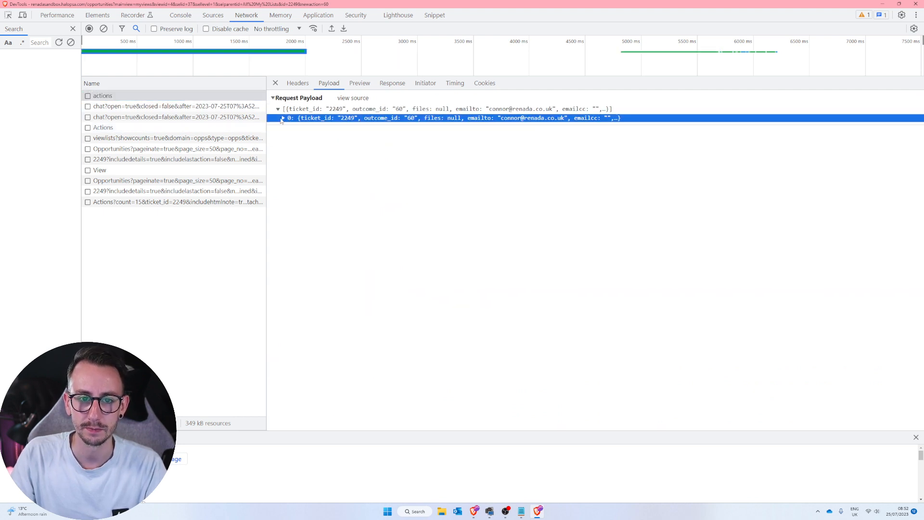
pyautogui.click(283, 118)
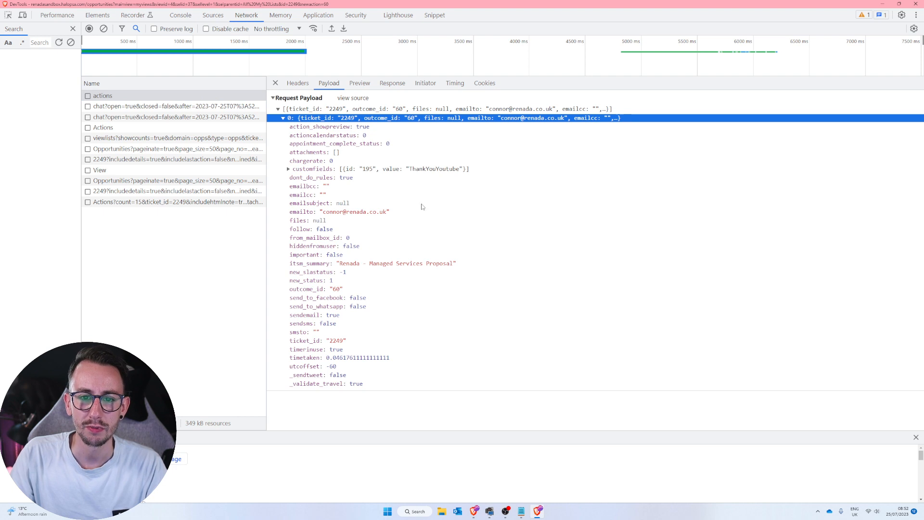
pyautogui.click(289, 169)
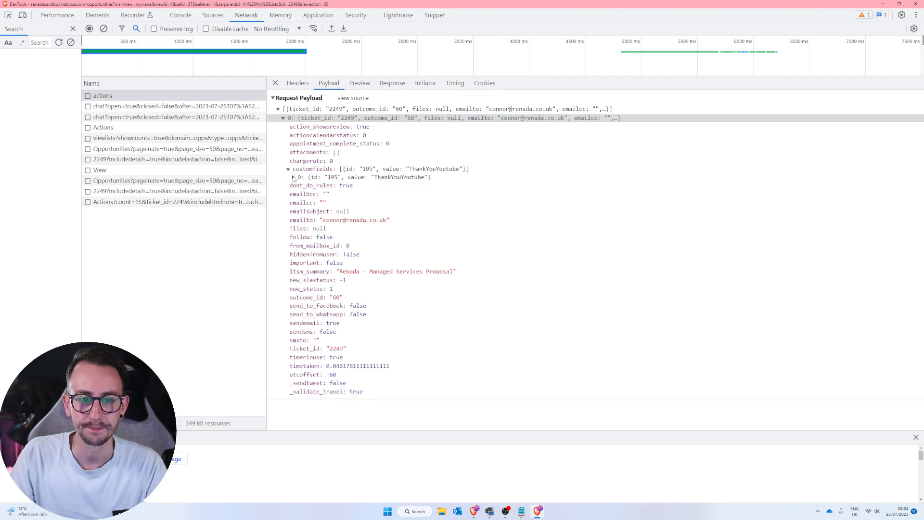
pyautogui.click(293, 177)
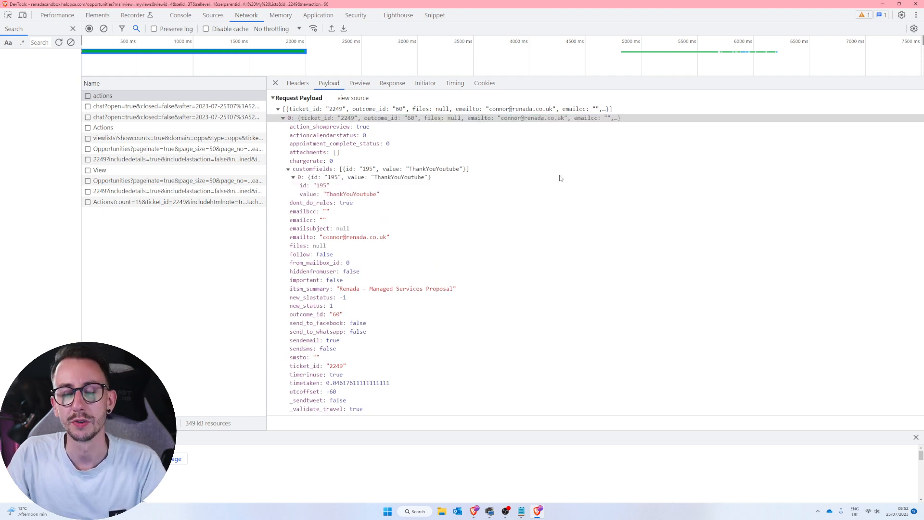
pyautogui.click(376, 171)
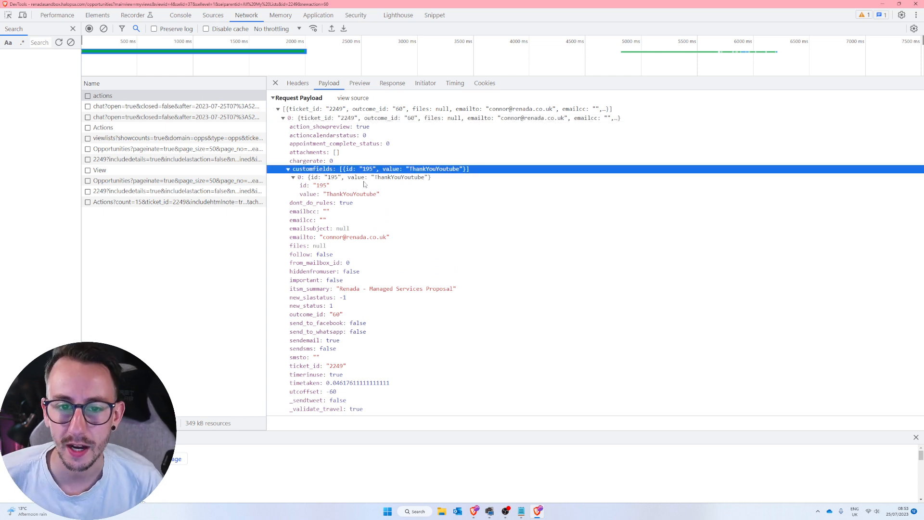
pyautogui.click(317, 186)
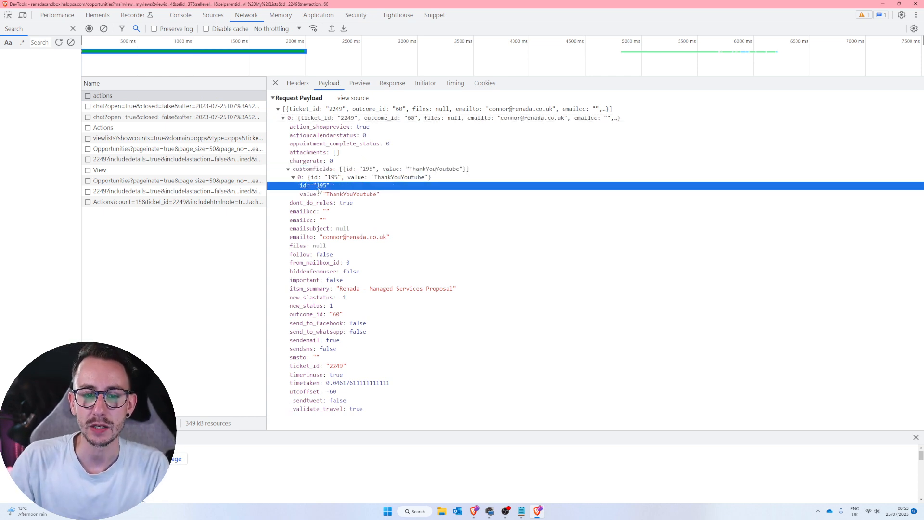
pyautogui.click(368, 195)
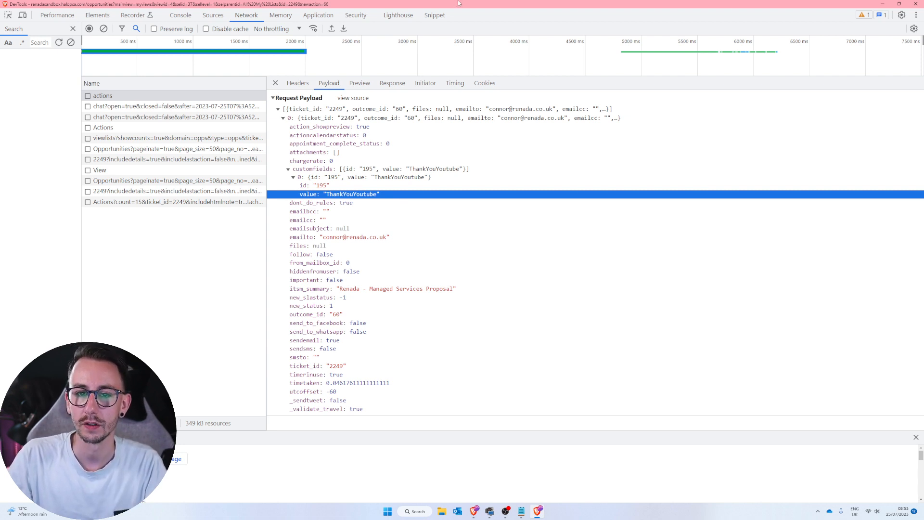
# Return to the AccountsFirstName output variable and highlight the value property in its custom field expression.
pyautogui.click(883, 4)
pyautogui.click(70, 4)
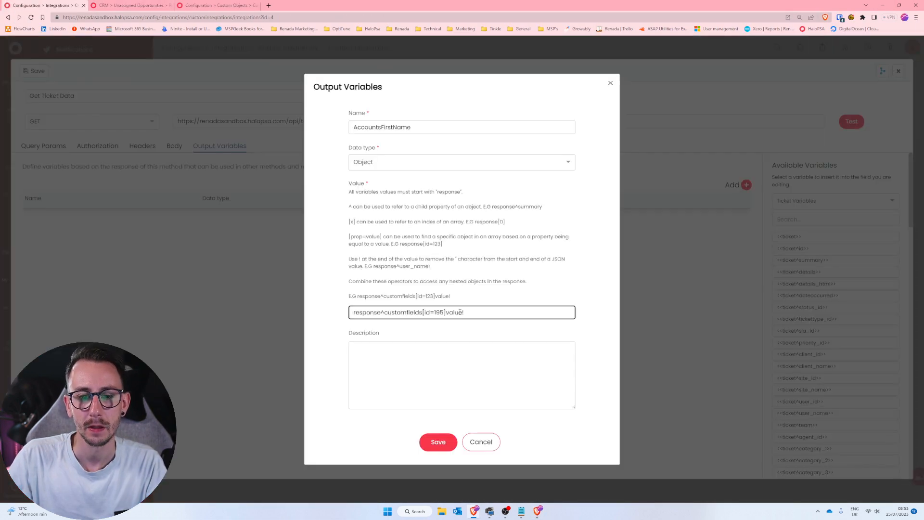
pyautogui.moveTo(474, 315); pyautogui.dragTo(447, 316)
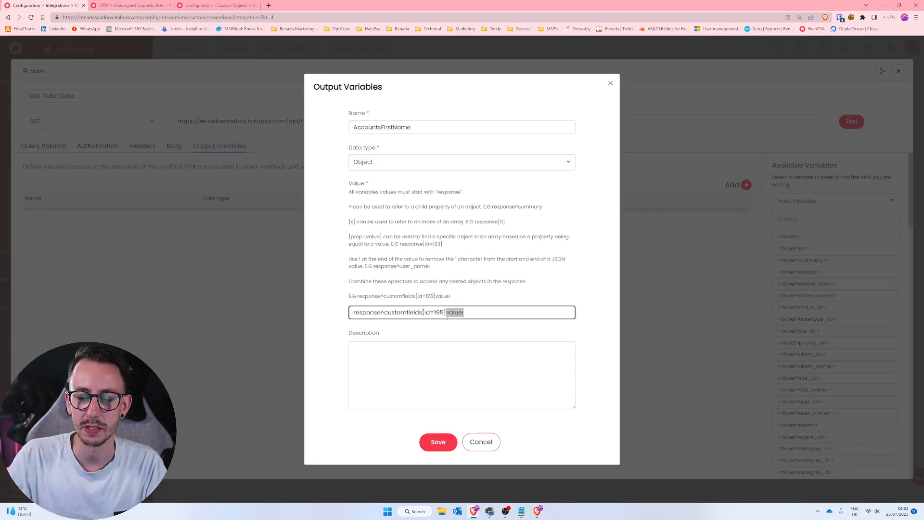
pyautogui.click(463, 312)
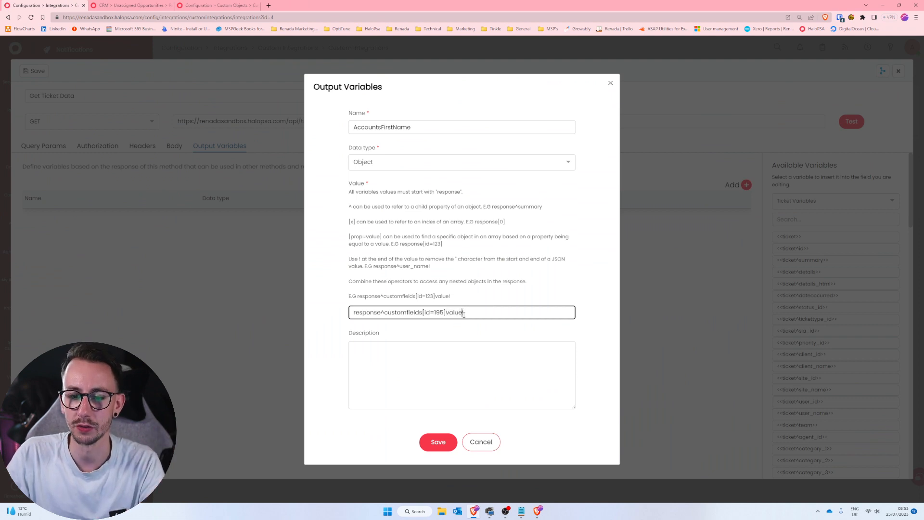
pyautogui.moveTo(463, 313); pyautogui.dragTo(447, 314)
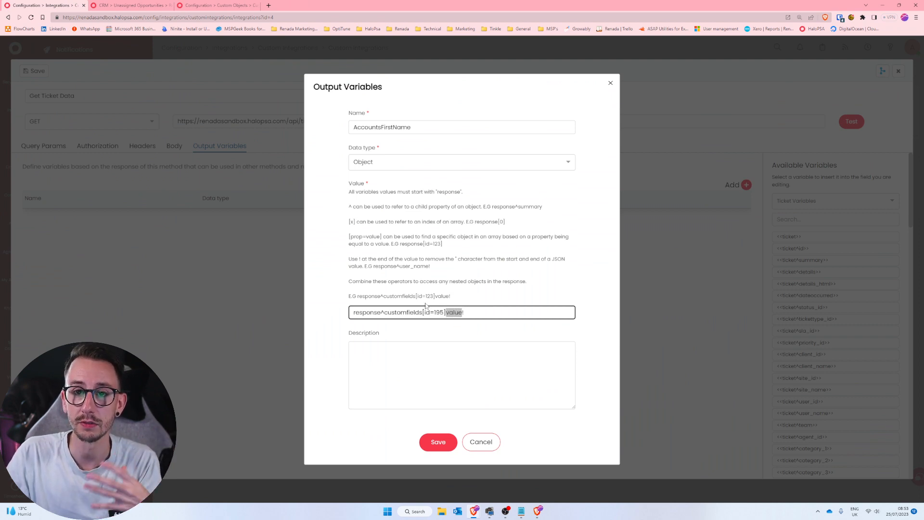
# Go back to the recorded requests in the developer tools and check the latest Actions, 2249 and Opportunities calls for ticket data.
pyautogui.click(131, 6)
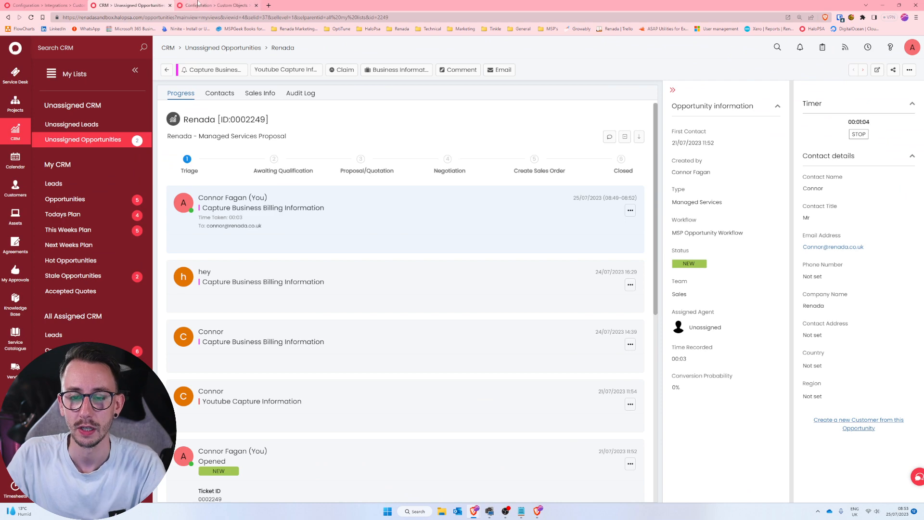
pyautogui.click(197, 5)
pyautogui.hotkey('ctrl', 'shift', 'Tab')
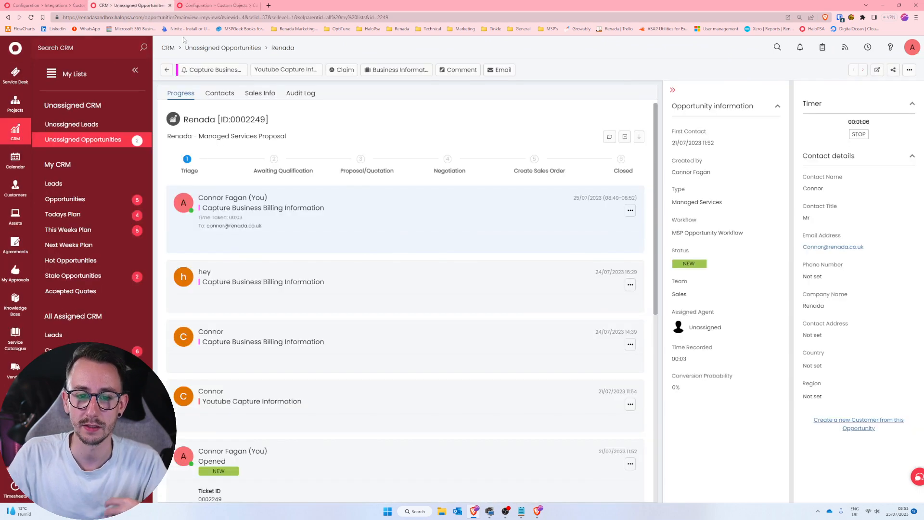
pyautogui.click(538, 510)
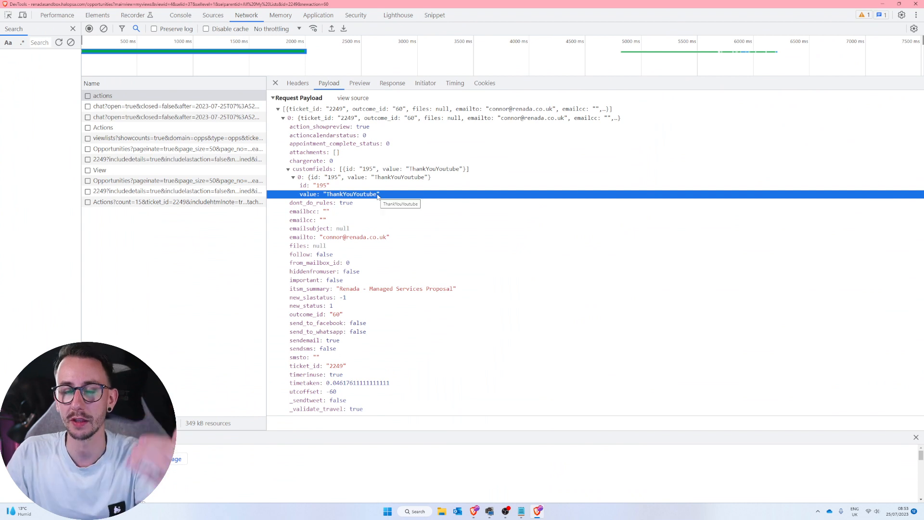
pyautogui.click(188, 202)
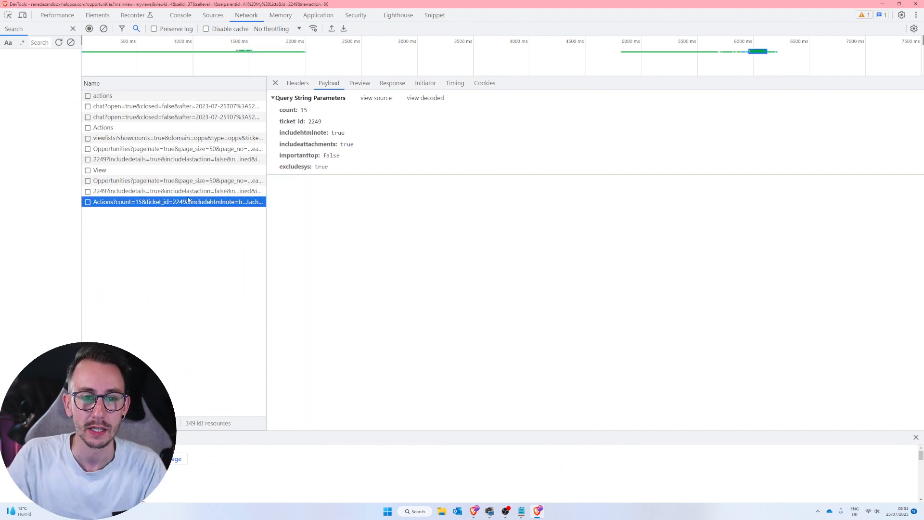
pyautogui.click(303, 84)
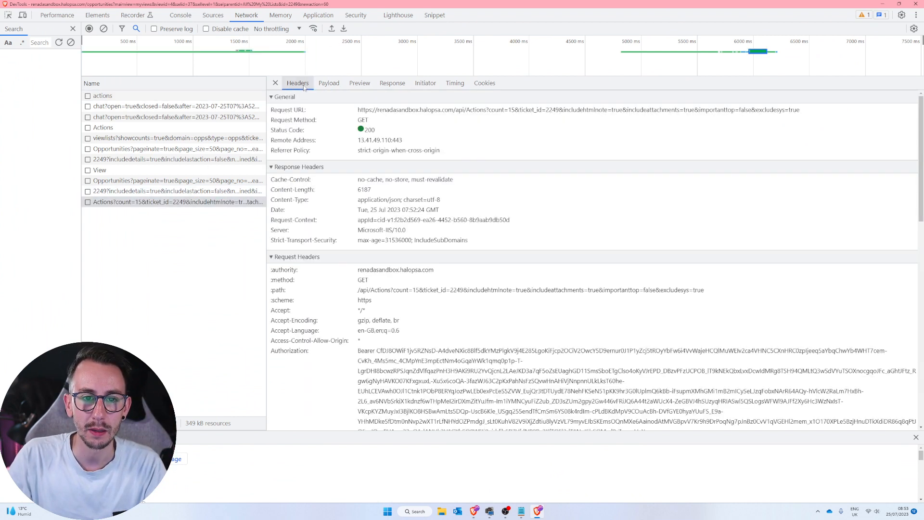
pyautogui.click(328, 83)
pyautogui.click(174, 192)
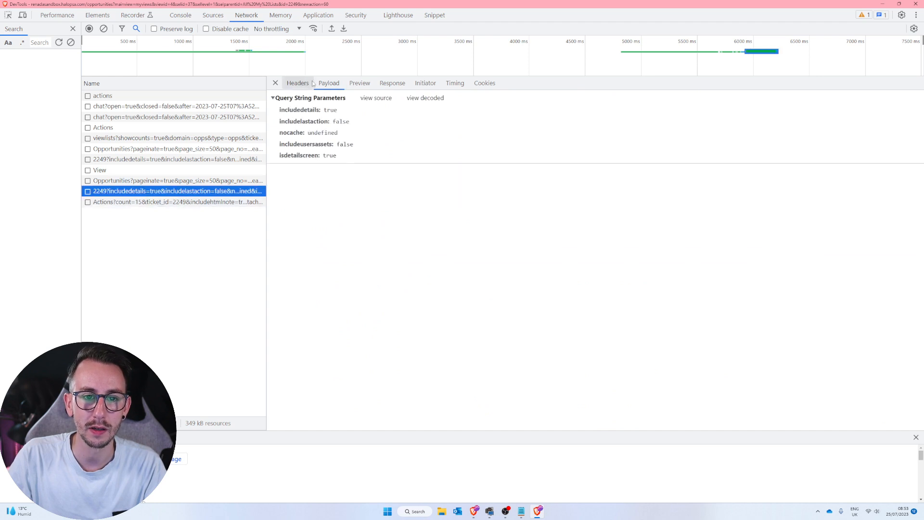
pyautogui.click(189, 181)
pyautogui.click(392, 82)
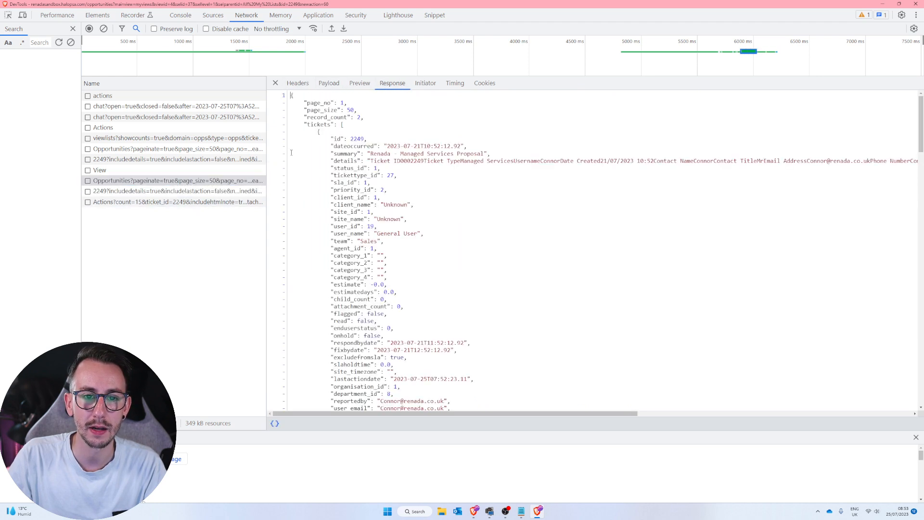
# Examine the 2249 ticket details response for the CFAccountsFirstName custom field's id and value.
pyautogui.click(206, 202)
pyautogui.click(205, 191)
pyautogui.scroll(-15, 403, 282)
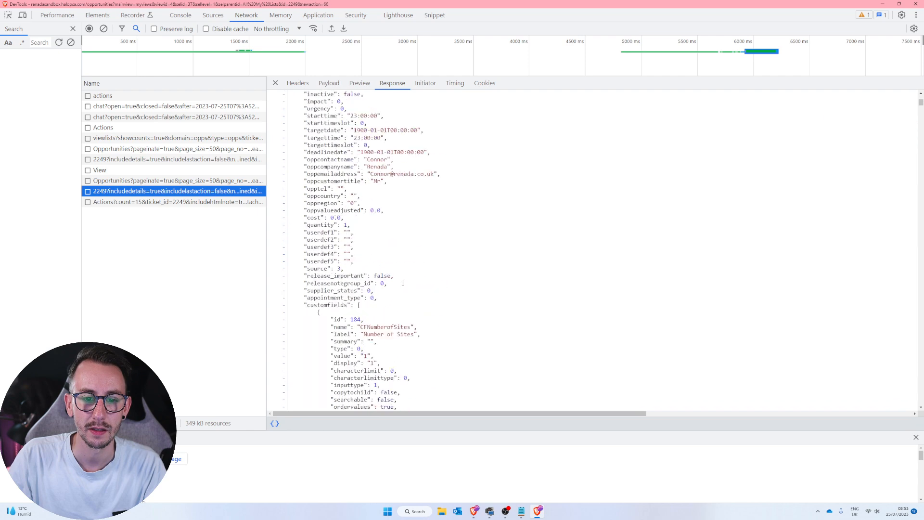
pyautogui.scroll(4, 403, 282)
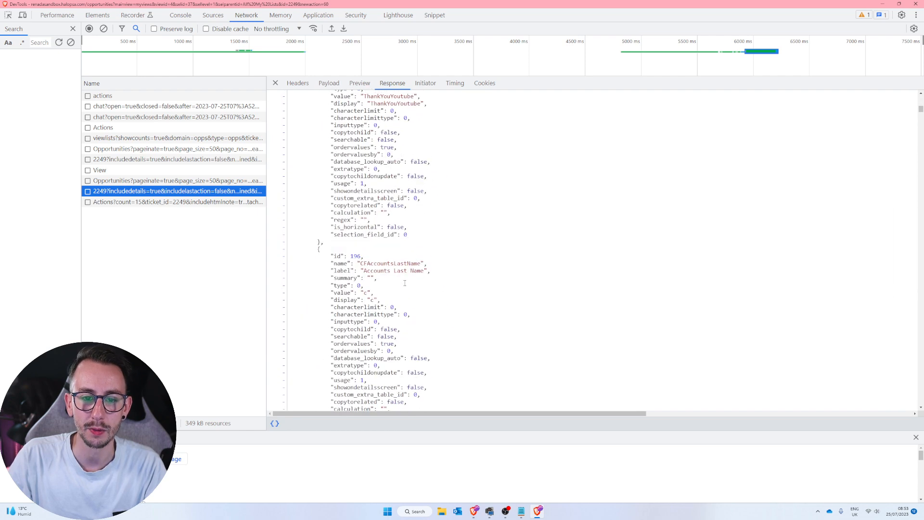
pyautogui.scroll(4, 405, 283)
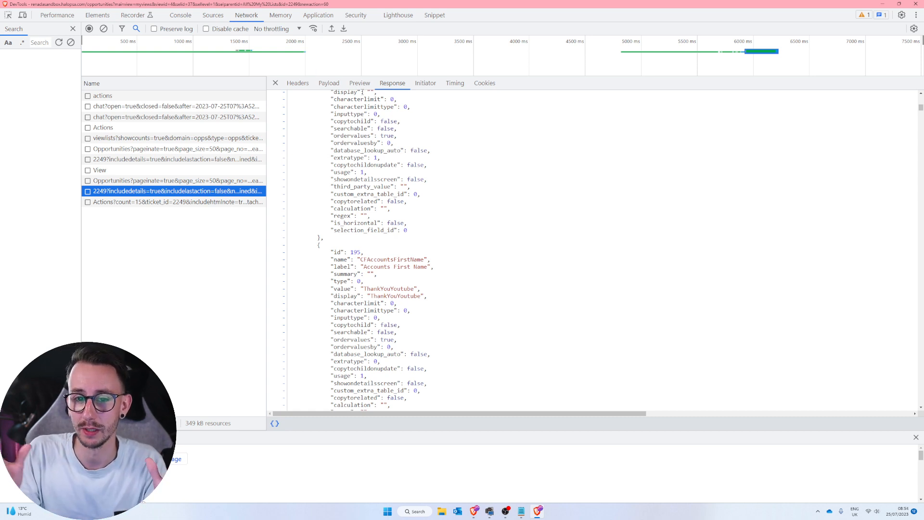
# Examine the CFAccountsFirstName entry in the 2249 response, highlighting its id, value and name properties and the whole object.
pyautogui.hscroll(4, 471, 355)
pyautogui.moveTo(473, 413); pyautogui.dragTo(415, 414)
pyautogui.scroll(-2, 438, 261)
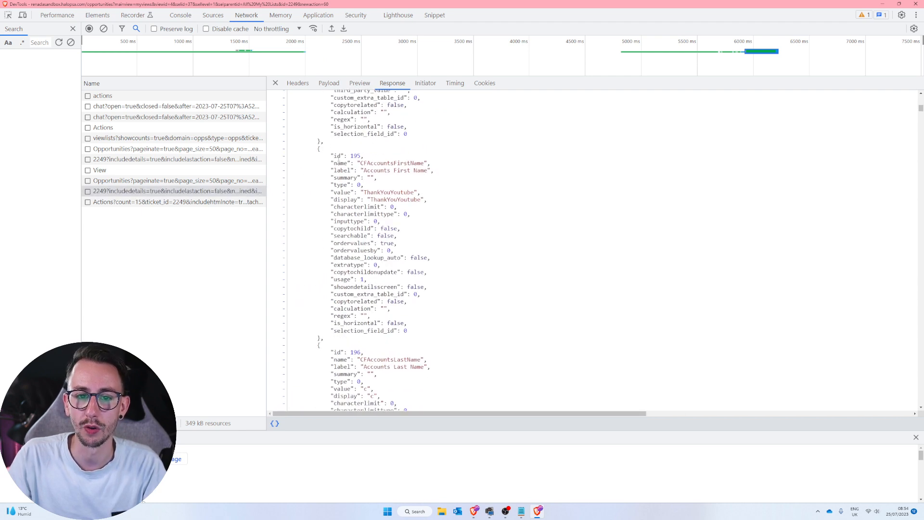
pyautogui.moveTo(331, 155); pyautogui.dragTo(358, 155)
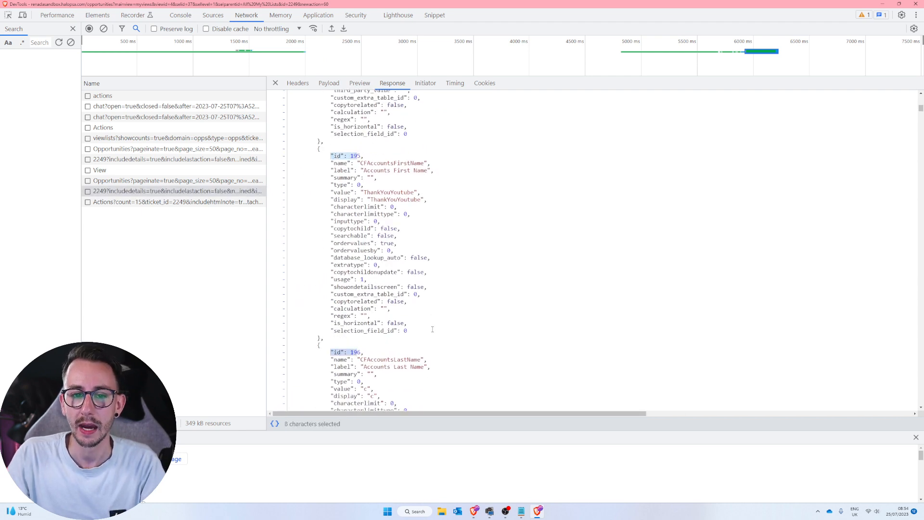
pyautogui.moveTo(331, 192); pyautogui.dragTo(421, 192)
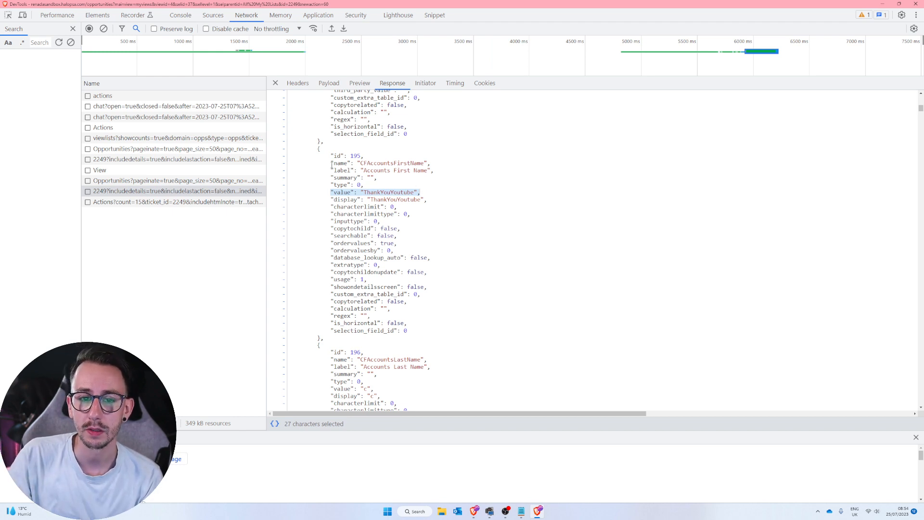
pyautogui.moveTo(331, 163); pyautogui.dragTo(430, 163)
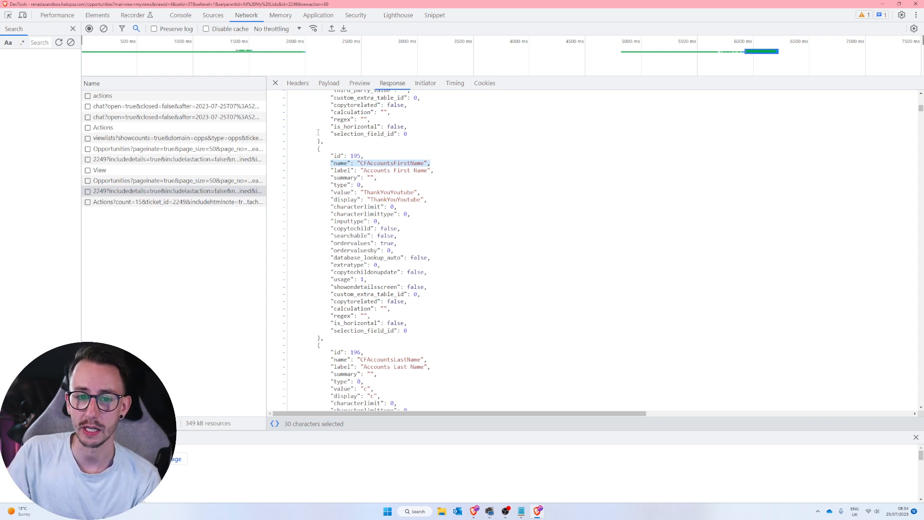
pyautogui.moveTo(319, 149); pyautogui.dragTo(324, 342)
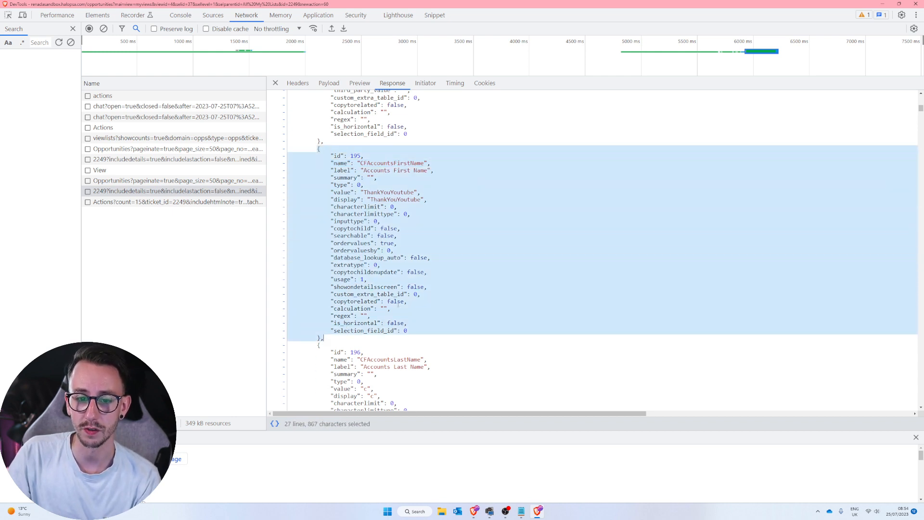
pyautogui.click(396, 302)
pyautogui.moveTo(331, 163); pyautogui.dragTo(357, 163)
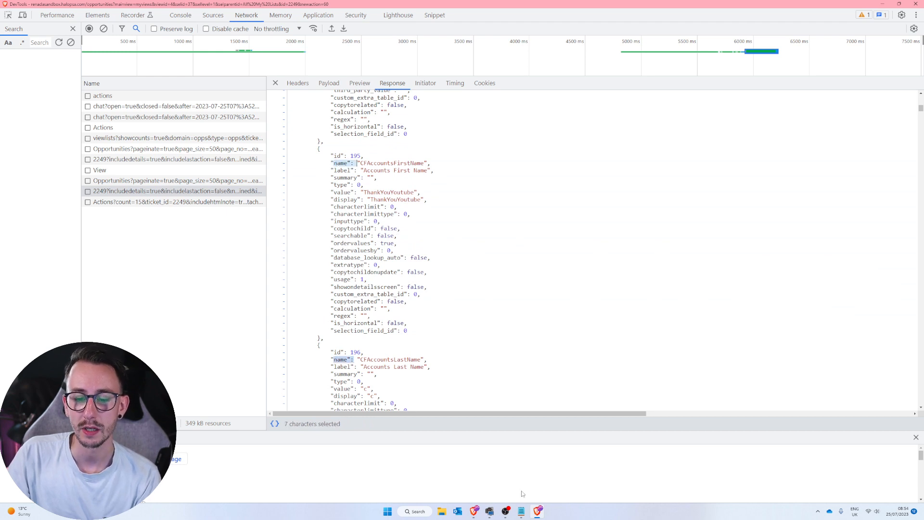
# Return to the AccountsFirstName output variable and save it with the value response^customfields[id=195]value!
pyautogui.moveTo(474, 511)
pyautogui.click(433, 472)
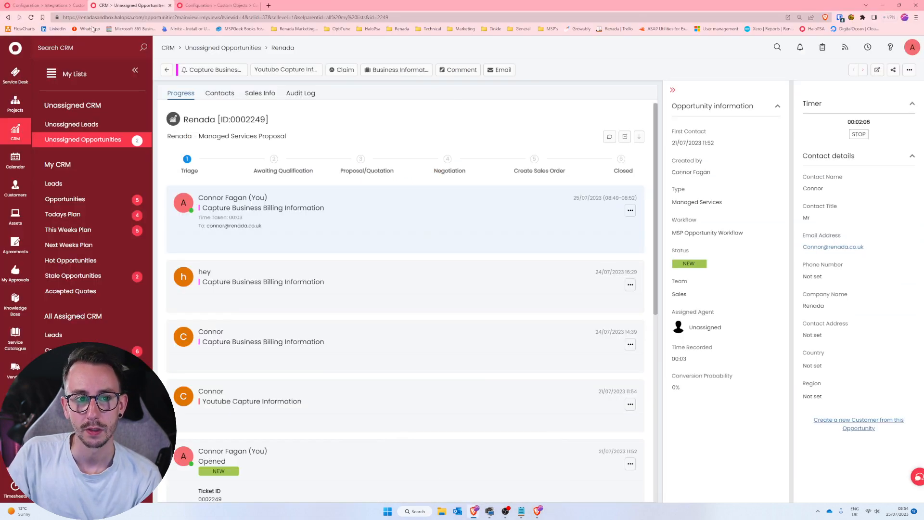
pyautogui.click(48, 5)
pyautogui.moveTo(445, 313); pyautogui.dragTo(461, 314)
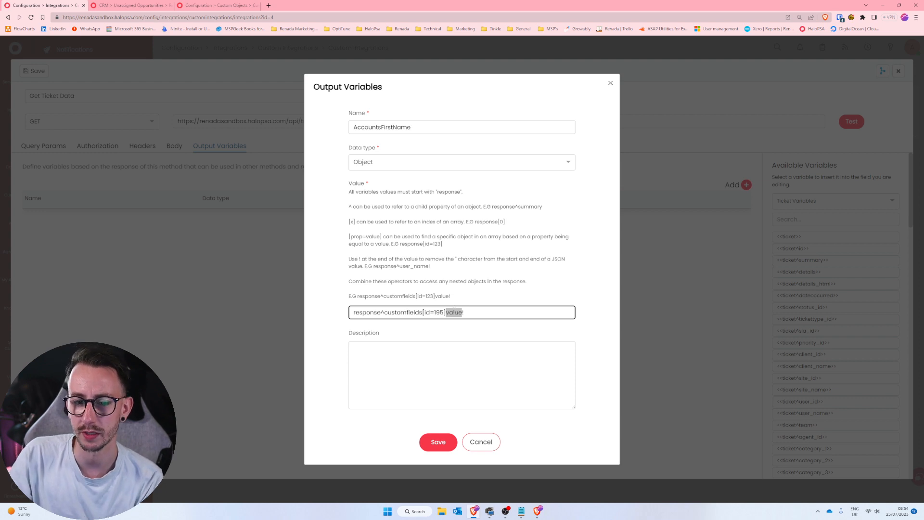
pyautogui.moveTo(352, 312); pyautogui.dragTo(463, 313)
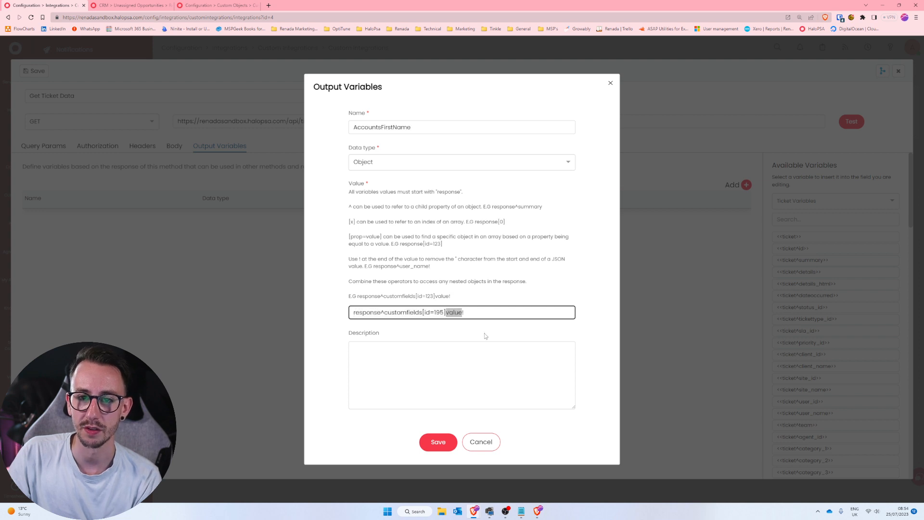
pyautogui.click(487, 311)
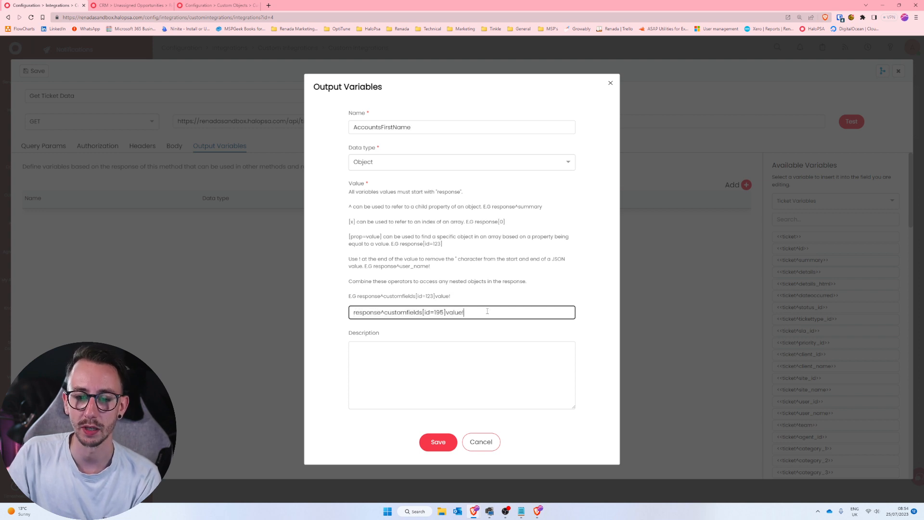
pyautogui.click(438, 442)
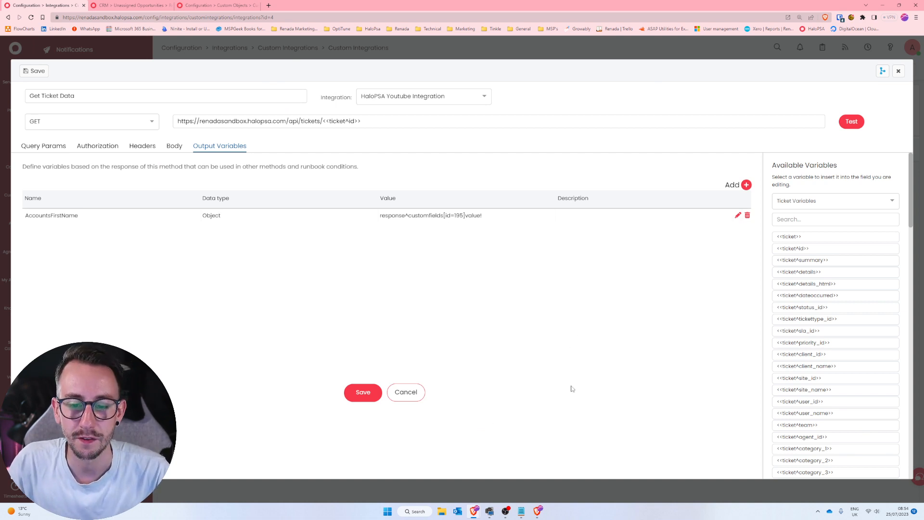
# Bring up the Notepad list of custom field names and highlight the end of the cfaccountslastname entry.
pyautogui.click(521, 511)
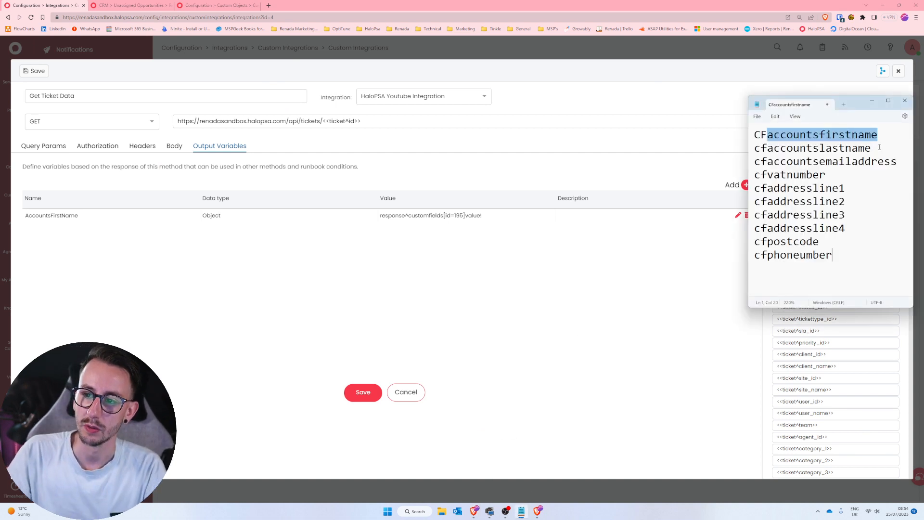
pyautogui.moveTo(879, 147); pyautogui.dragTo(861, 152)
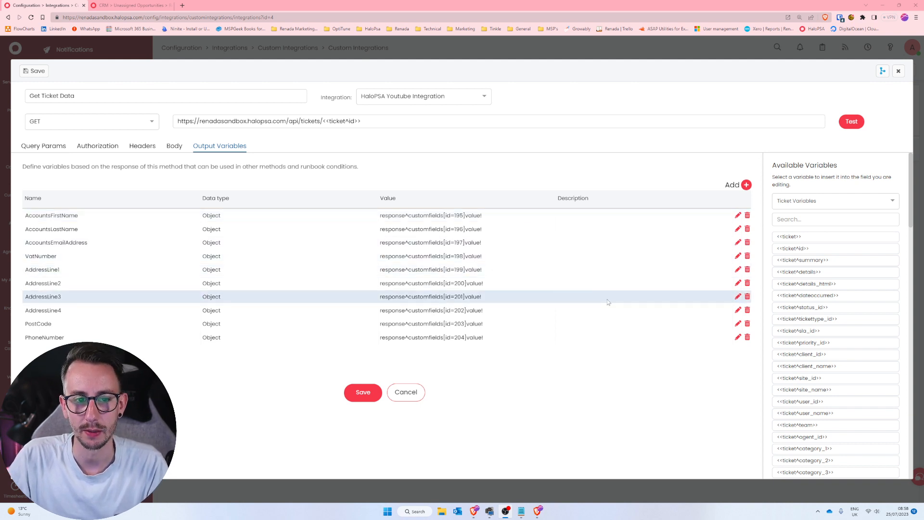
# Try to save the Get Ticket Data method with its ten output variables for custom fields 195 to 204.
pyautogui.hotkey('ctrl', '+')
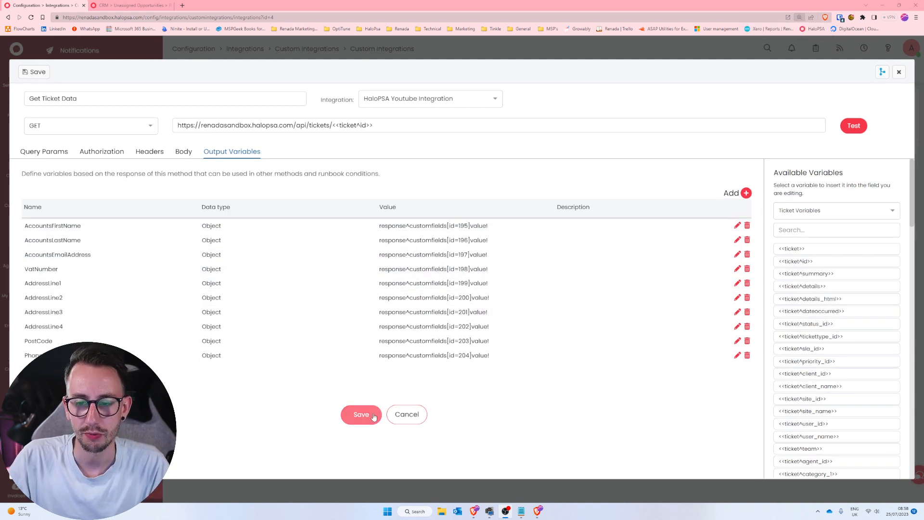
pyautogui.click(374, 417)
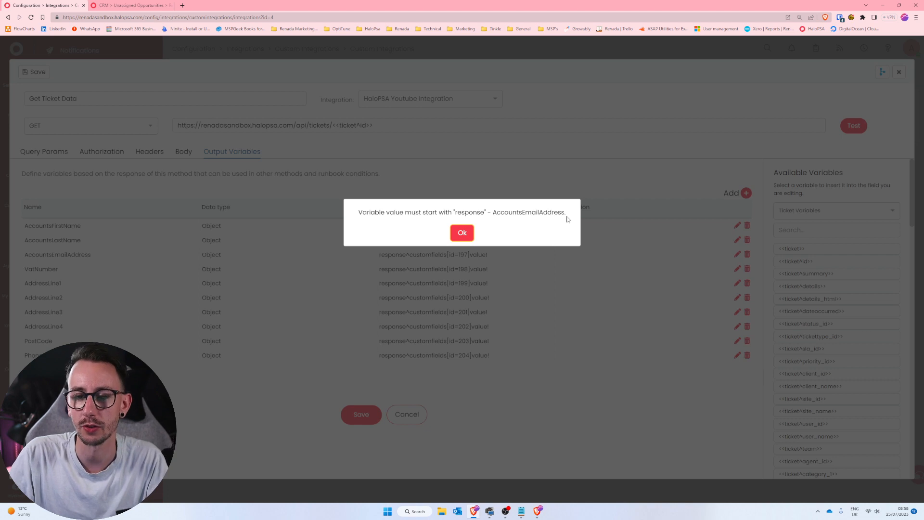
pyautogui.click(462, 232)
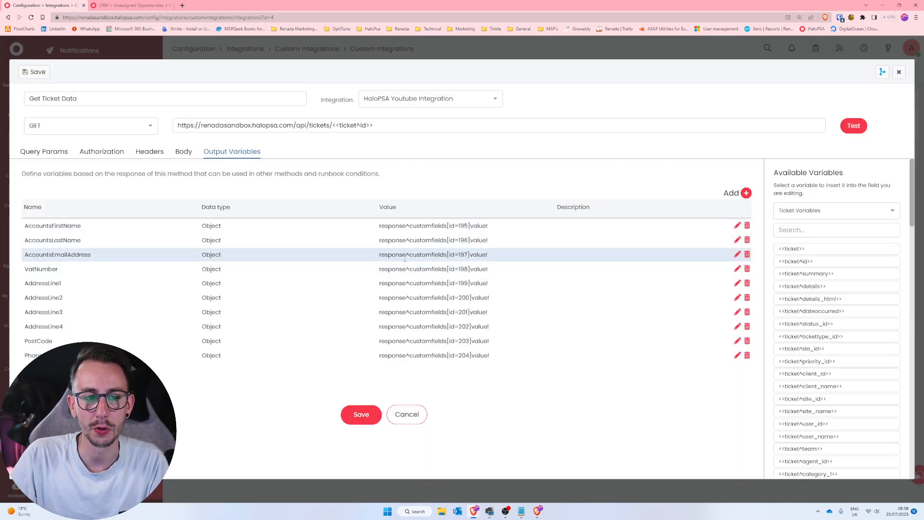
# Correct the AccountsEmailAddress variable's value to response^customfields[id=197]value! without a leading space, and save the Get Ticket Data method.
pyautogui.click(737, 254)
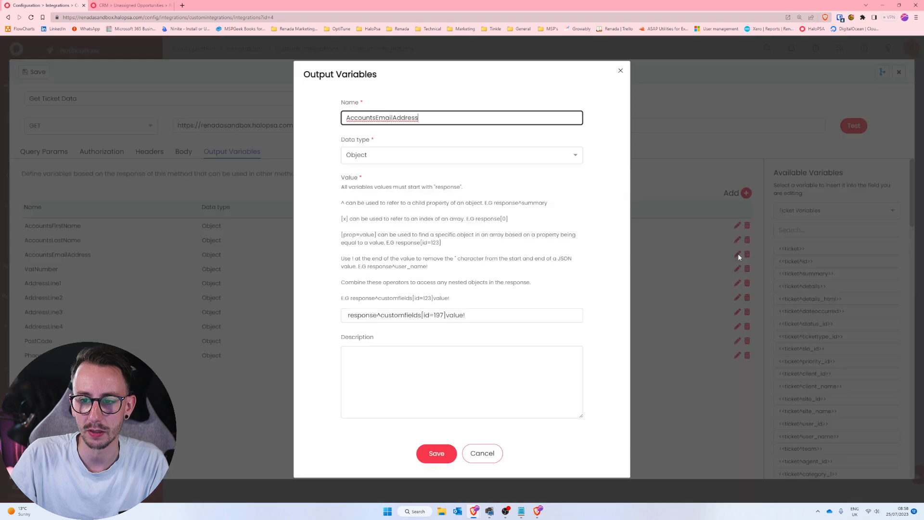
pyautogui.moveTo(343, 299); pyautogui.dragTo(451, 299)
pyautogui.click(351, 316)
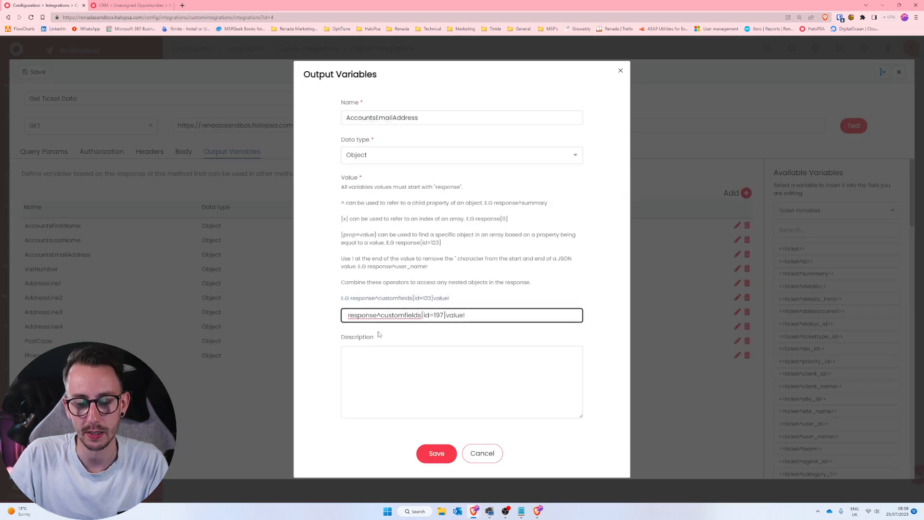
pyautogui.click(436, 452)
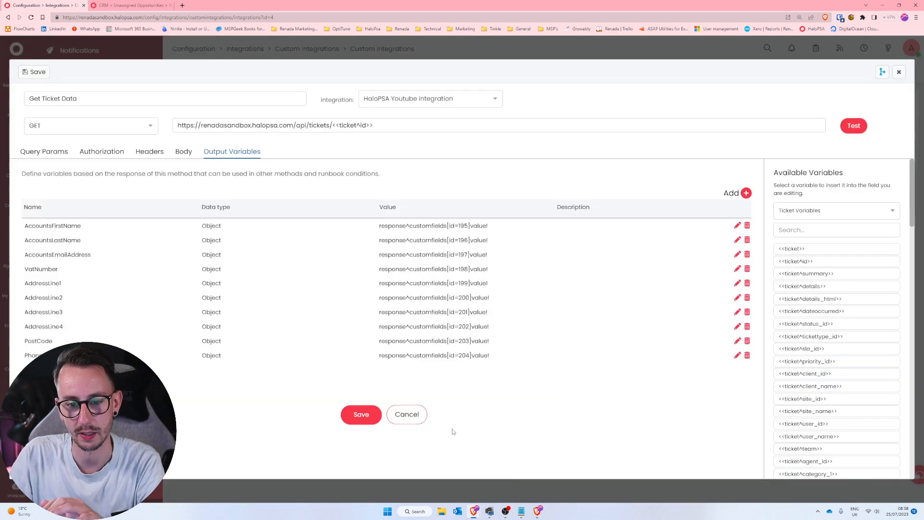
pyautogui.click(369, 417)
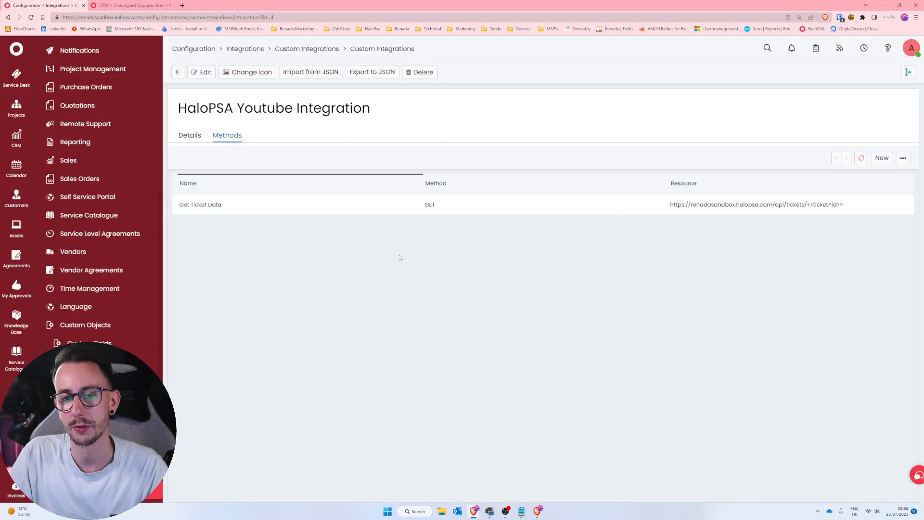
# Reopen the saved Get Ticket Data method and show its output variables.
pyautogui.click(395, 206)
pyautogui.click(254, 155)
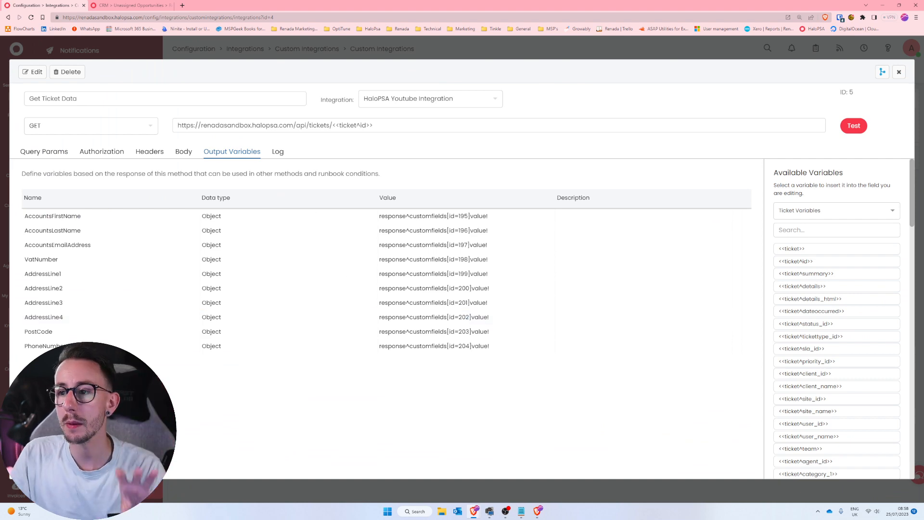
# Review the custom field names listed in Notepad and close the file without saving its changes.
pyautogui.click(522, 511)
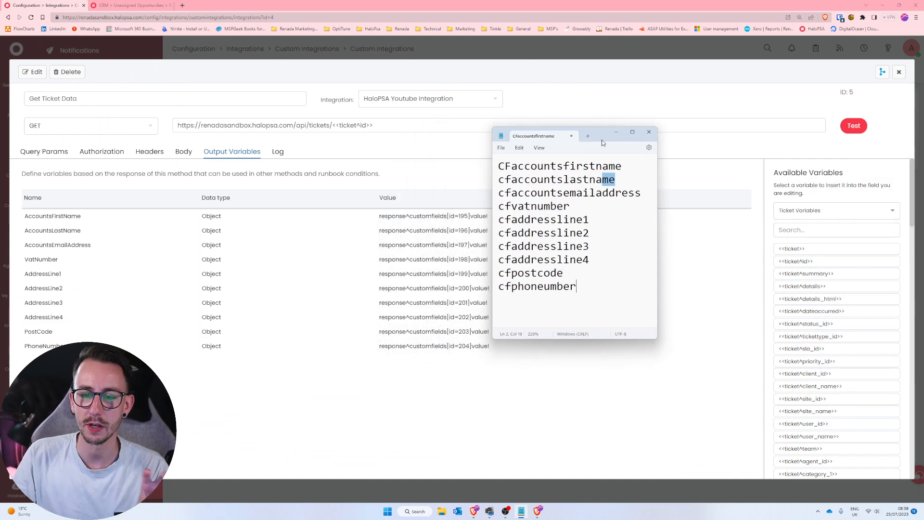
pyautogui.click(625, 167)
pyautogui.moveTo(619, 167); pyautogui.dragTo(629, 285)
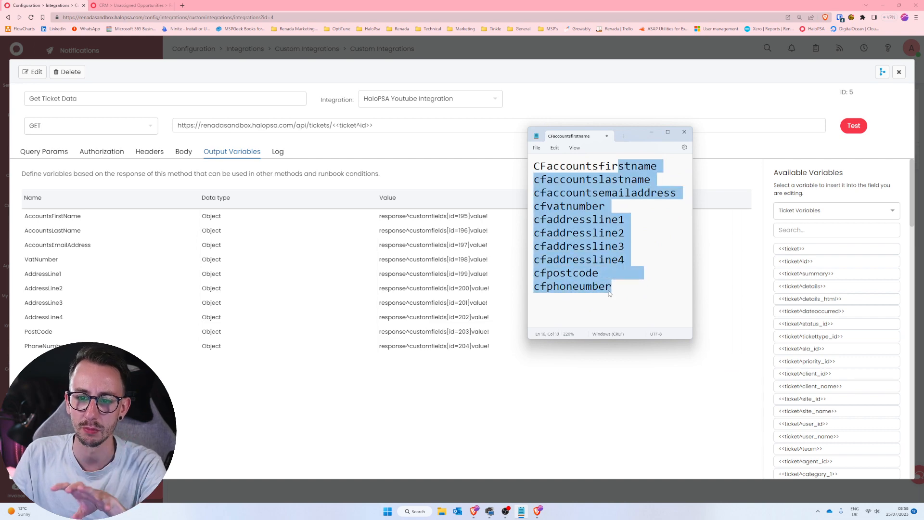
pyautogui.click(606, 286)
pyautogui.click(684, 135)
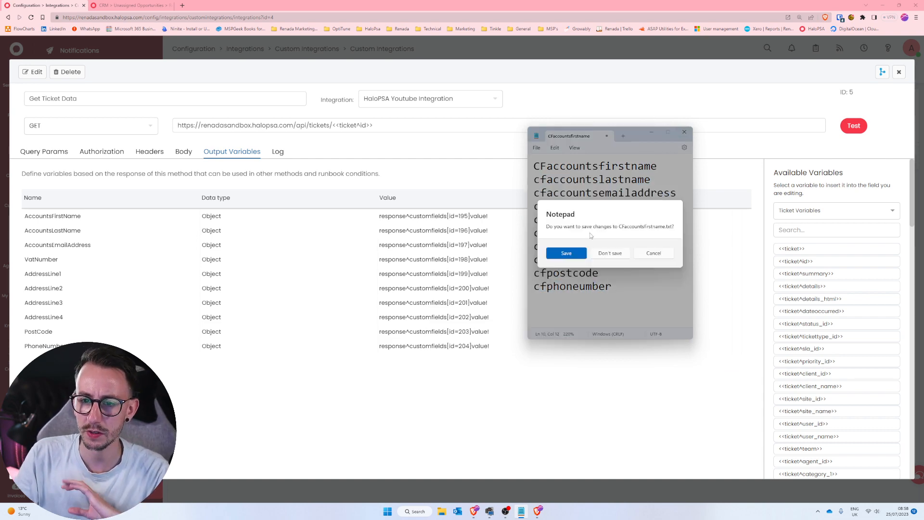
pyautogui.click(608, 257)
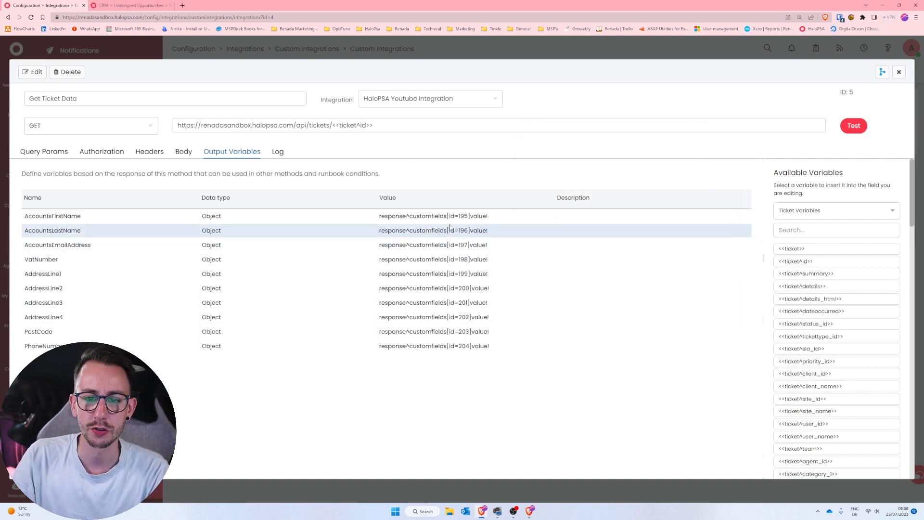
# Highlight the id=195 part of the AccountsFirstName variable's value expression.
pyautogui.moveTo(450, 216); pyautogui.dragTo(468, 217)
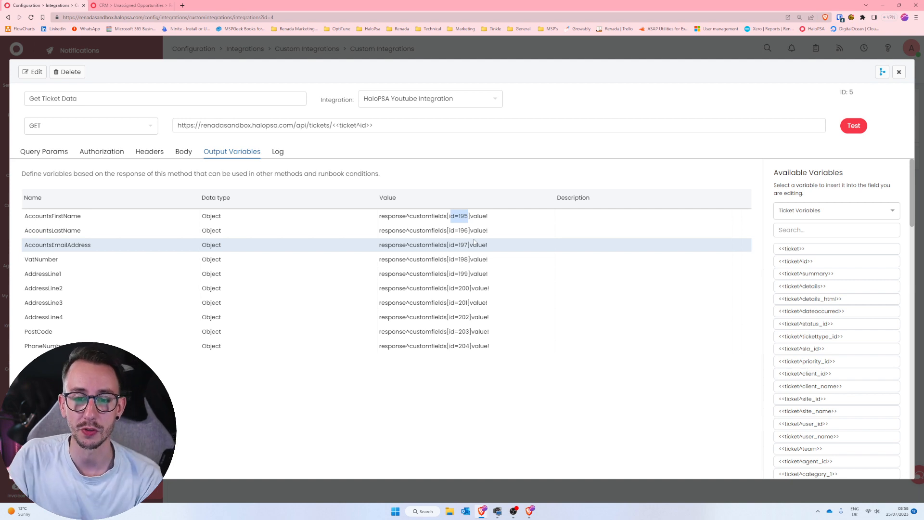
pyautogui.click(468, 218)
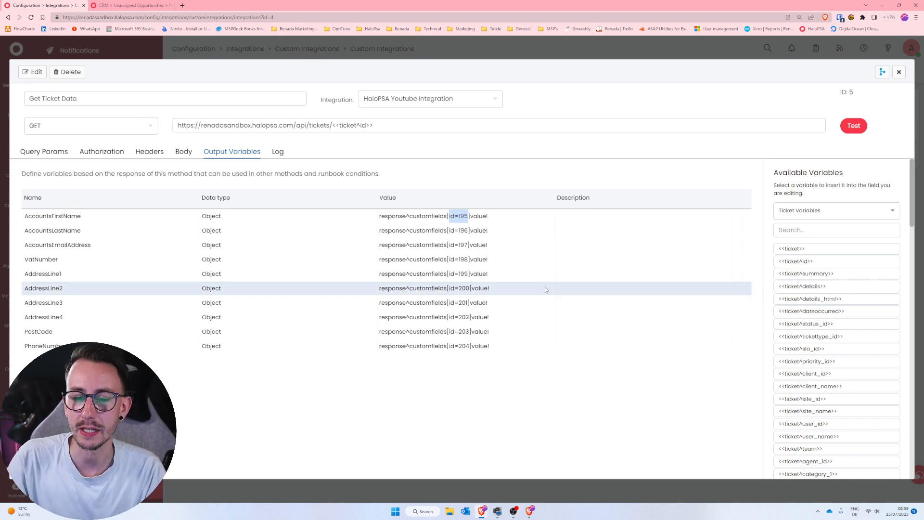
pyautogui.click(503, 218)
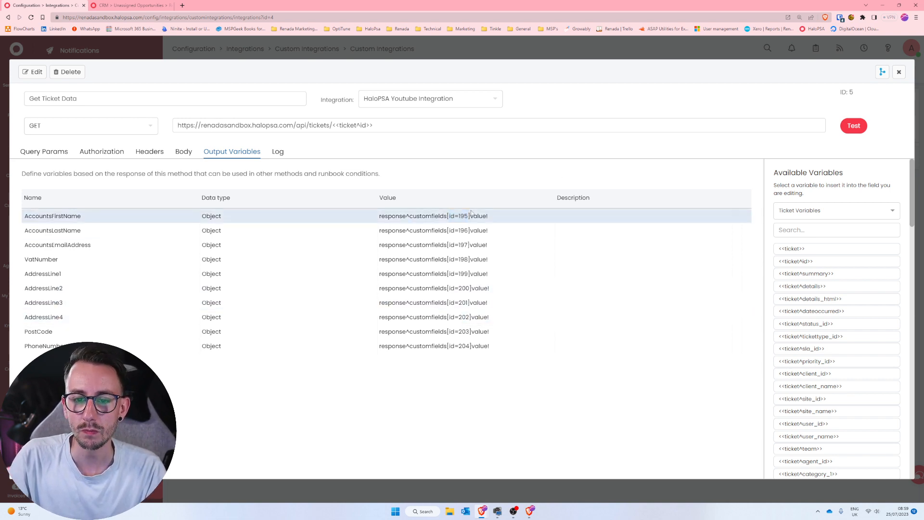
# Open the test of the Get Ticket Data method and check the billing field values in the Renada opportunity's sales information.
pyautogui.click(854, 126)
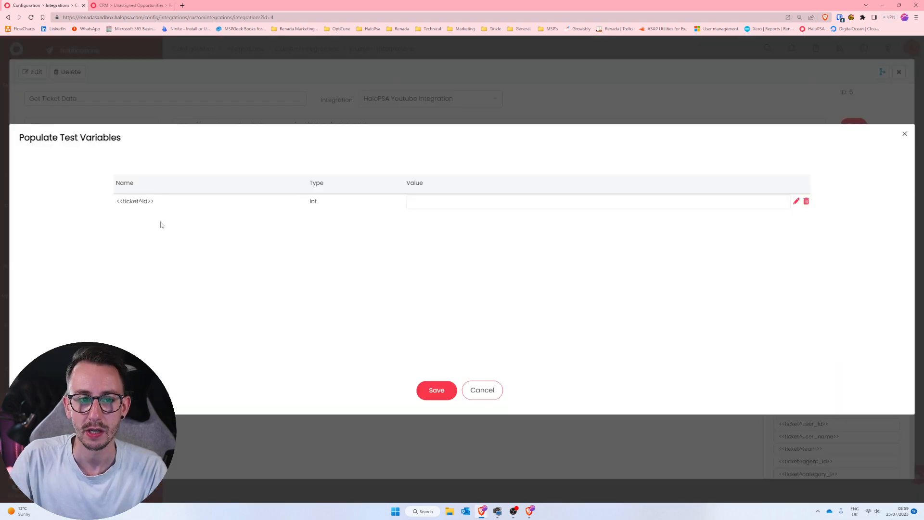
pyautogui.click(128, 6)
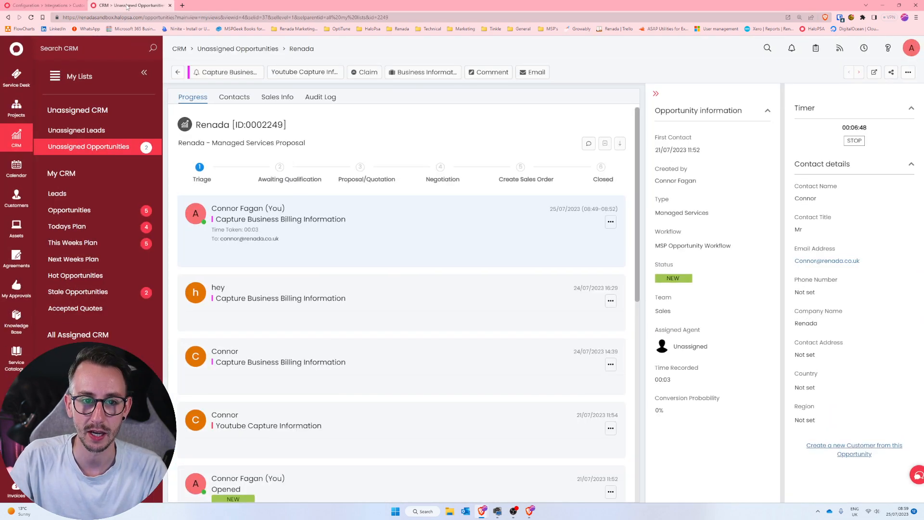
pyautogui.click(278, 97)
pyautogui.scroll(-8, 325, 330)
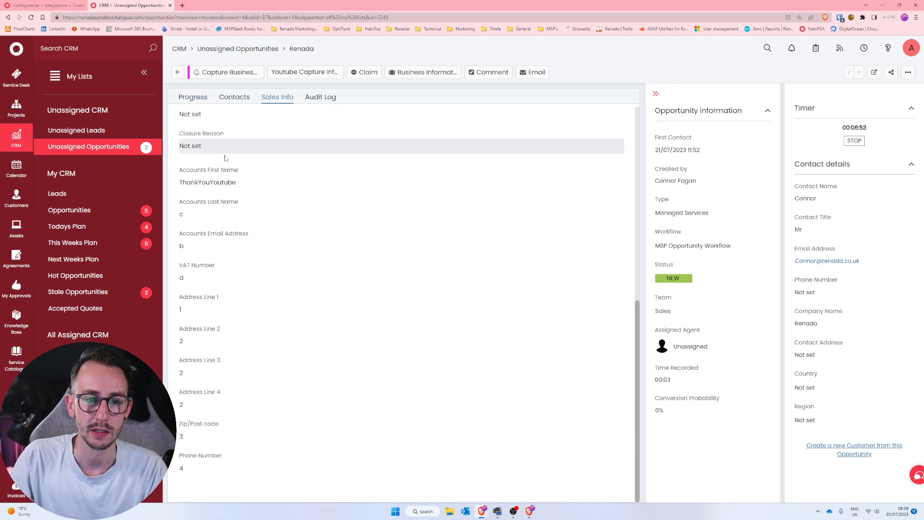
pyautogui.click(64, 4)
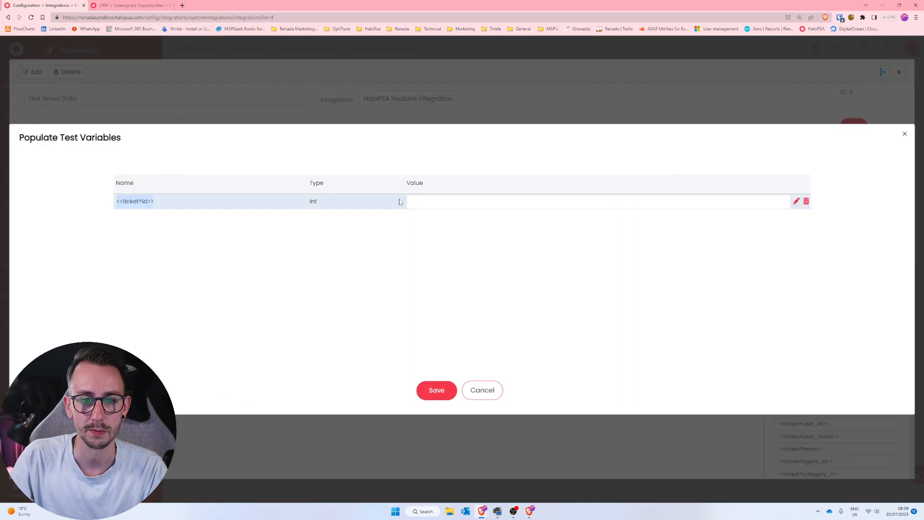
# Run the test with the ticket id variable set to 2249 and highlight the response status in the result.
pyautogui.click(474, 202)
pyautogui.write('2249')
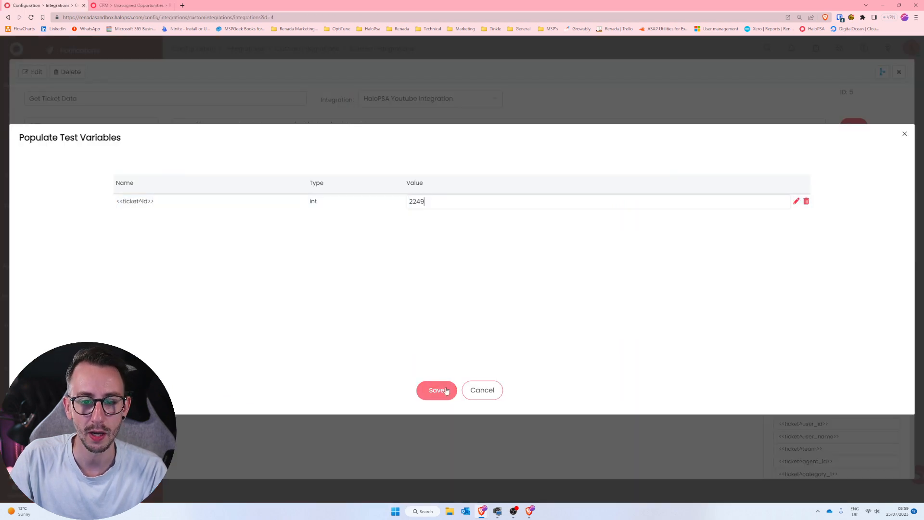
pyautogui.click(452, 389)
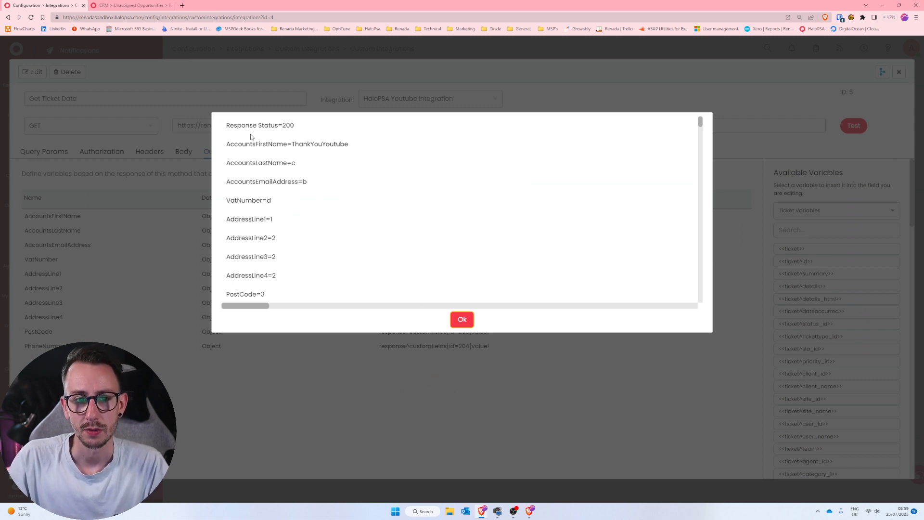
pyautogui.moveTo(228, 126); pyautogui.dragTo(314, 124)
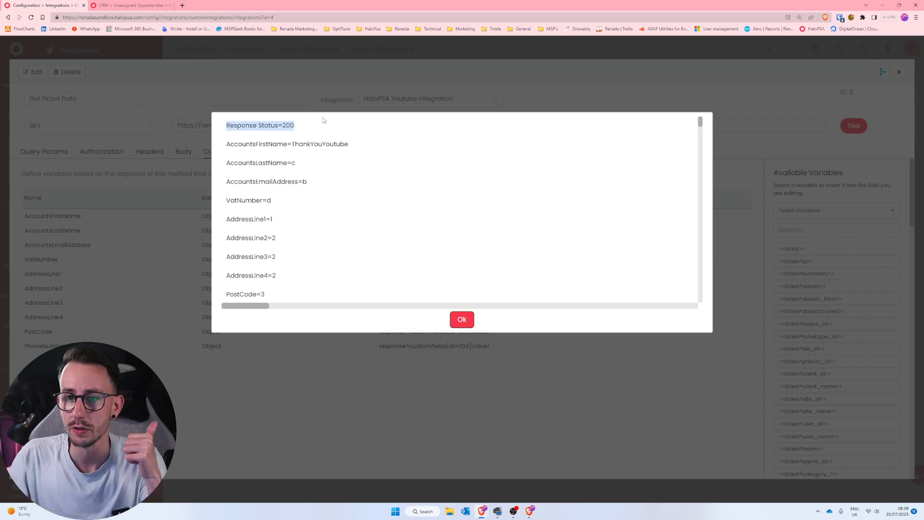
# Review the returned billing variables in the test result, from AccountsFirstName down to PhoneNumber.
pyautogui.moveTo(351, 144); pyautogui.dragTo(313, 166)
pyautogui.moveTo(225, 183); pyautogui.dragTo(326, 184)
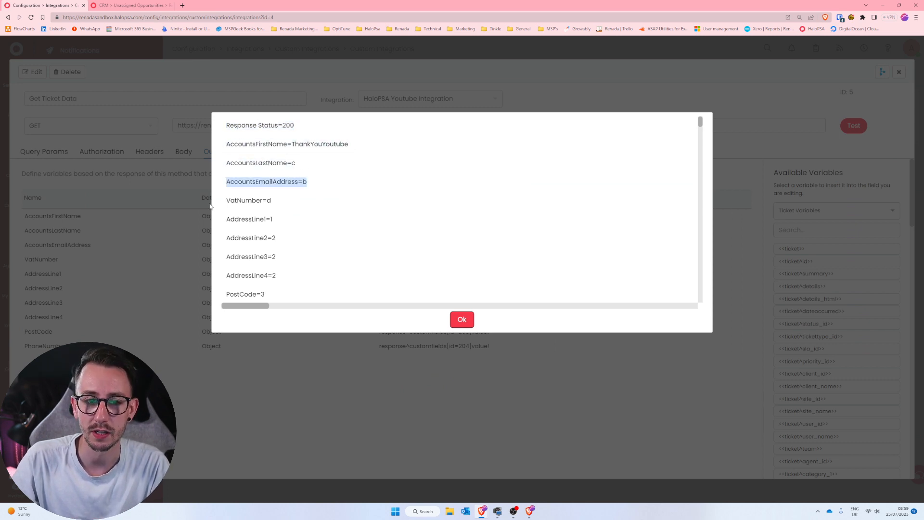
pyautogui.moveTo(212, 204); pyautogui.dragTo(304, 201)
pyautogui.click(304, 201)
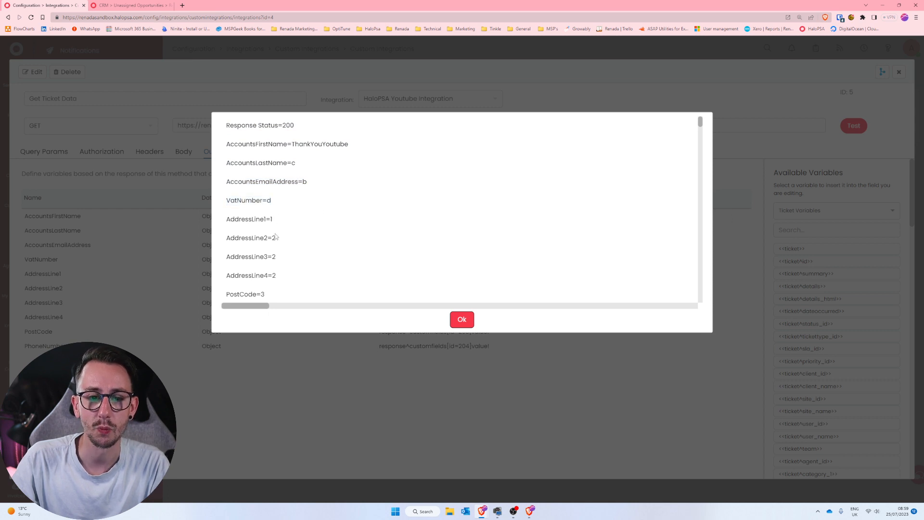
pyautogui.scroll(-2, 284, 275)
pyautogui.doubleClick(271, 199)
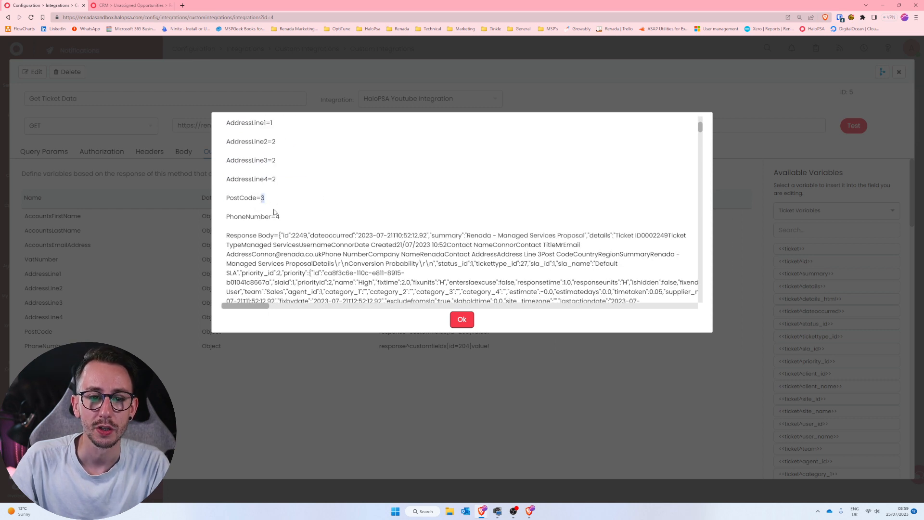
pyautogui.moveTo(291, 221); pyautogui.dragTo(223, 148)
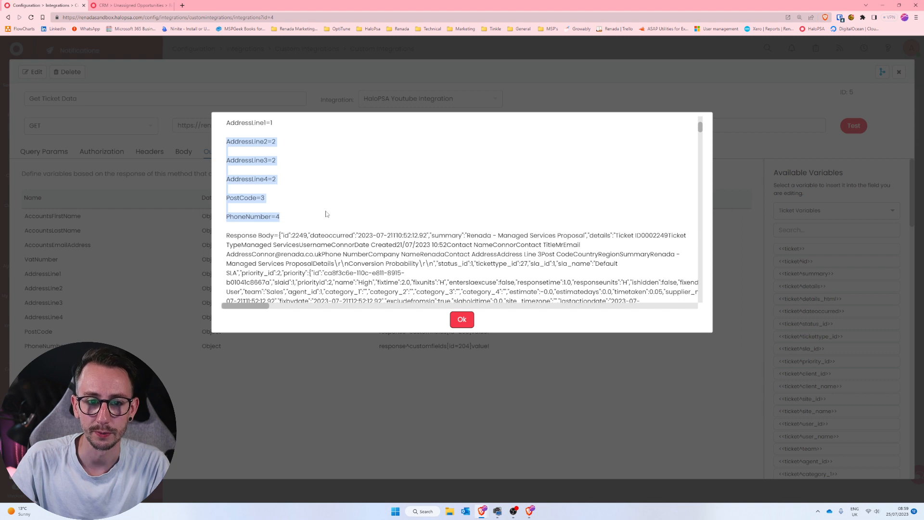
pyautogui.scroll(2, 327, 214)
# In the Renada opportunity's sales information, set Accounts First Name to "First Name" and Accounts Last Name to "Last Name".
pyautogui.click(153, 4)
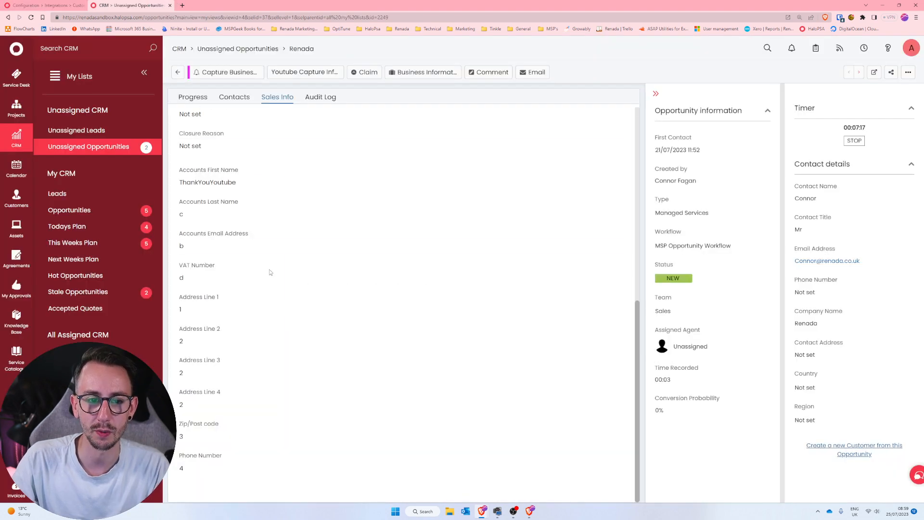
pyautogui.click(251, 183)
pyautogui.moveTo(252, 183); pyautogui.dragTo(171, 182)
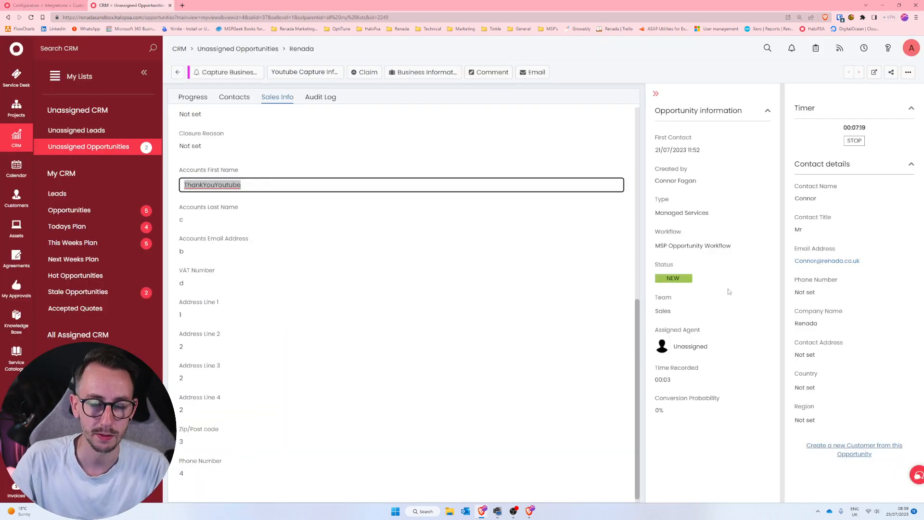
pyautogui.write('First Name')
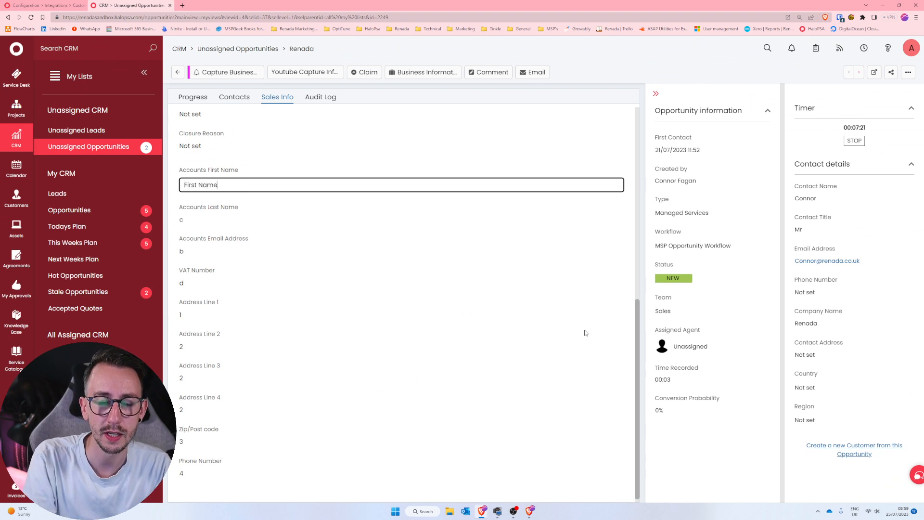
pyautogui.click(189, 216)
pyautogui.write('Las')
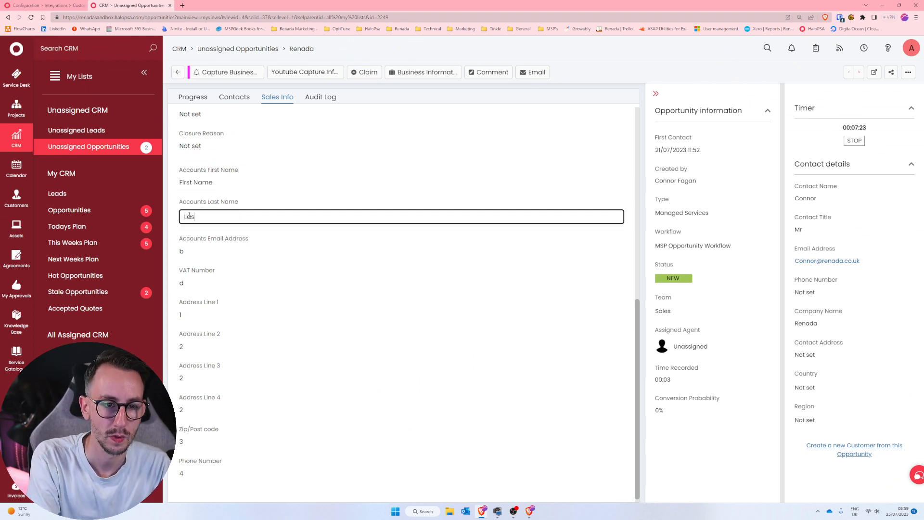
pyautogui.write('t Name')
# Set Accounts Email Address to "Email Address" and VAT Number to "VAT Number" in the opportunity.
pyautogui.click(207, 251)
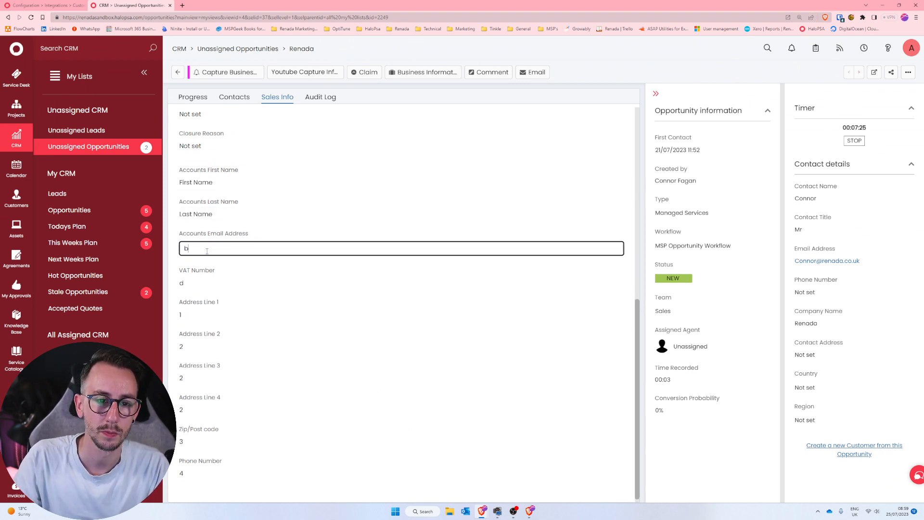
pyautogui.write('Email Addre')
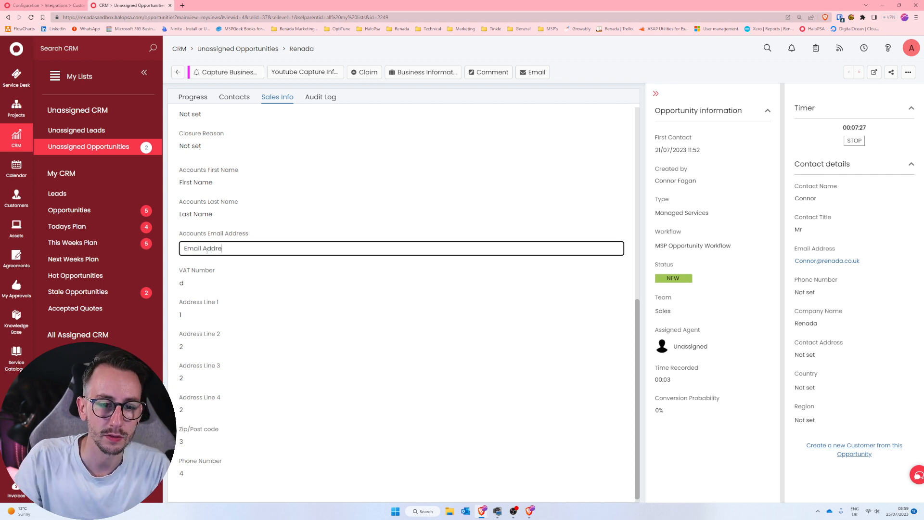
pyautogui.write('ss')
pyautogui.click(202, 283)
pyautogui.write('VAT')
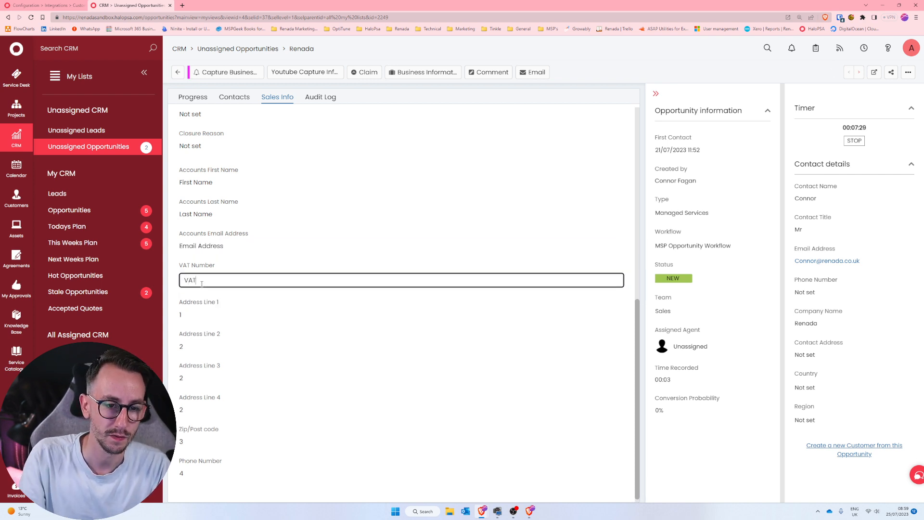
pyautogui.write(' Number')
# Set the opportunity's Address Line 3 to 3 and Address Line 4 to 4.
pyautogui.click(208, 347)
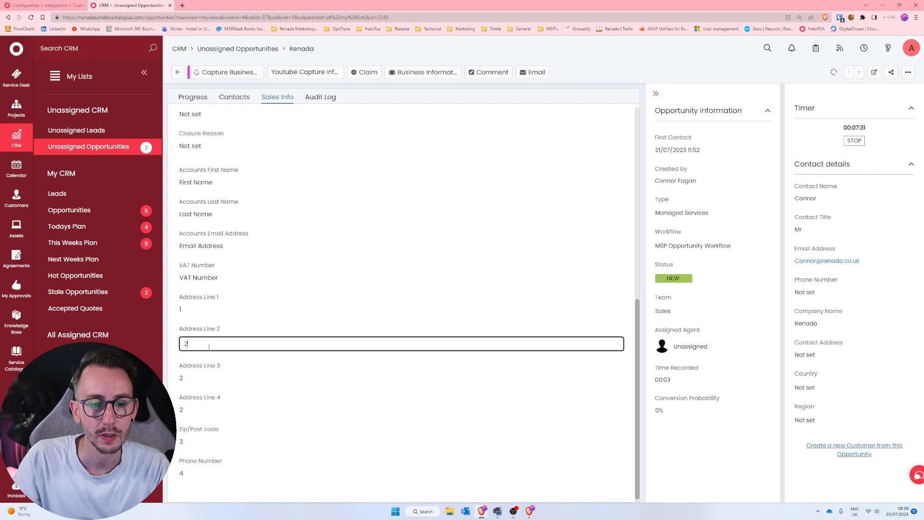
pyautogui.click(202, 378)
pyautogui.write('3')
pyautogui.click(199, 409)
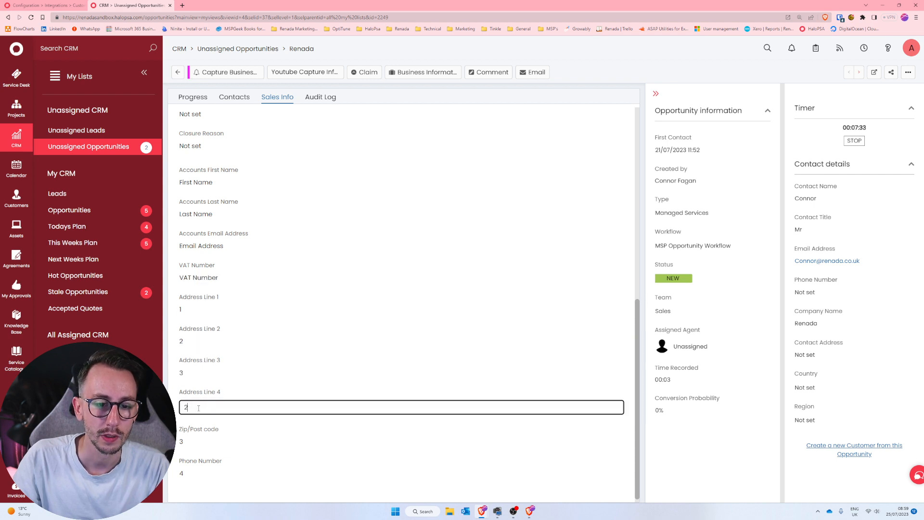
pyautogui.write('4')
# Set the opportunity's Zip/Post code to "Zip" and enter a test phone number in Phone Number.
pyautogui.click(423, 439)
pyautogui.write('Z')
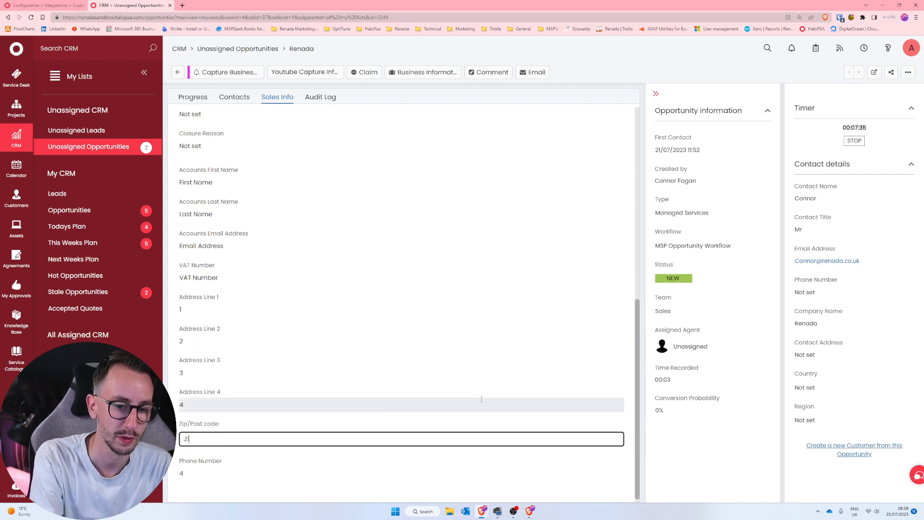
pyautogui.write('ip')
pyautogui.click(348, 473)
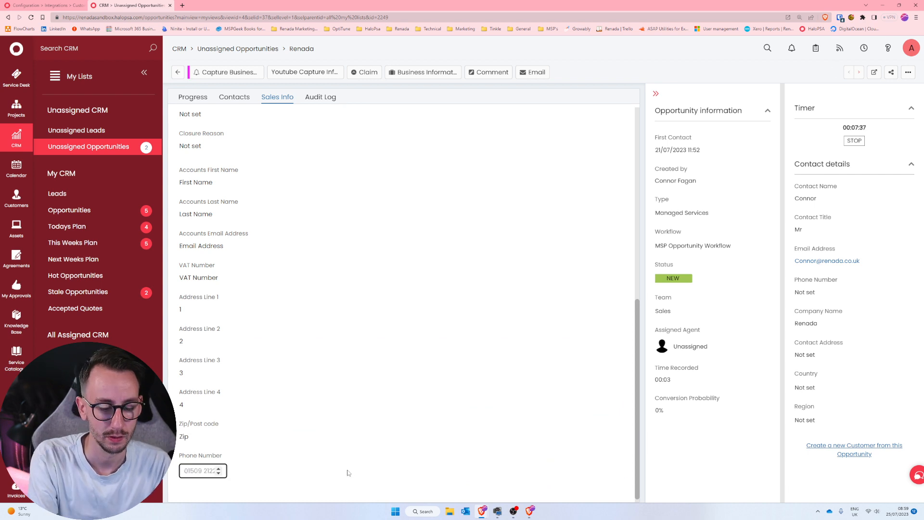
pyautogui.write('123123')
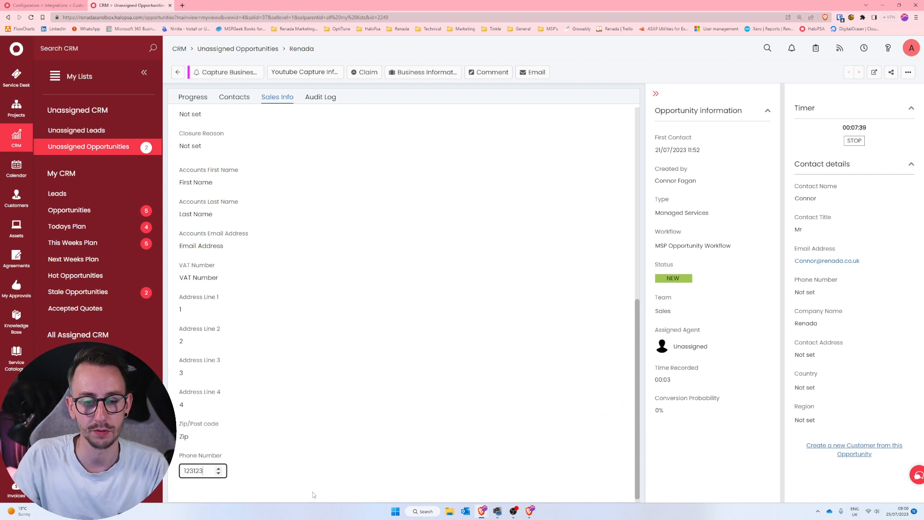
pyautogui.click(314, 494)
# Close the old Get Ticket Data test result and rerun the test with the ticket id variable set to 2249.
pyautogui.click(54, 5)
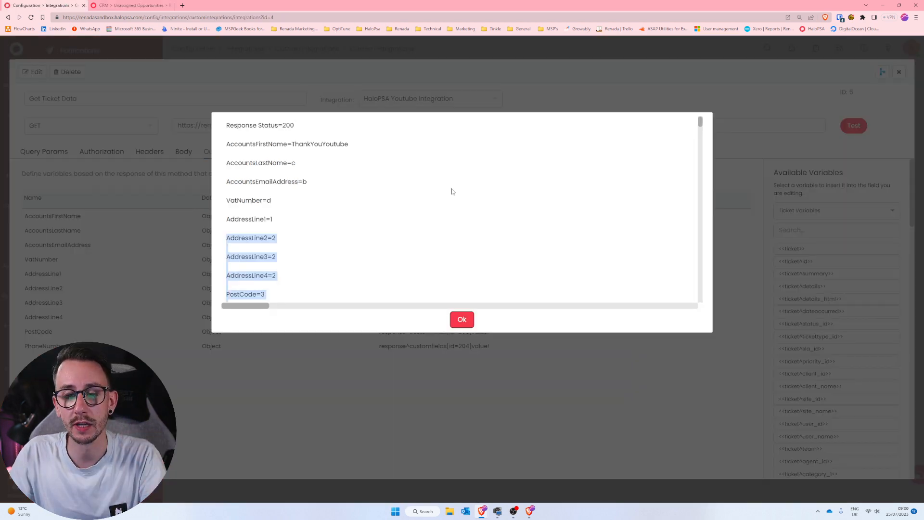
pyautogui.click(462, 319)
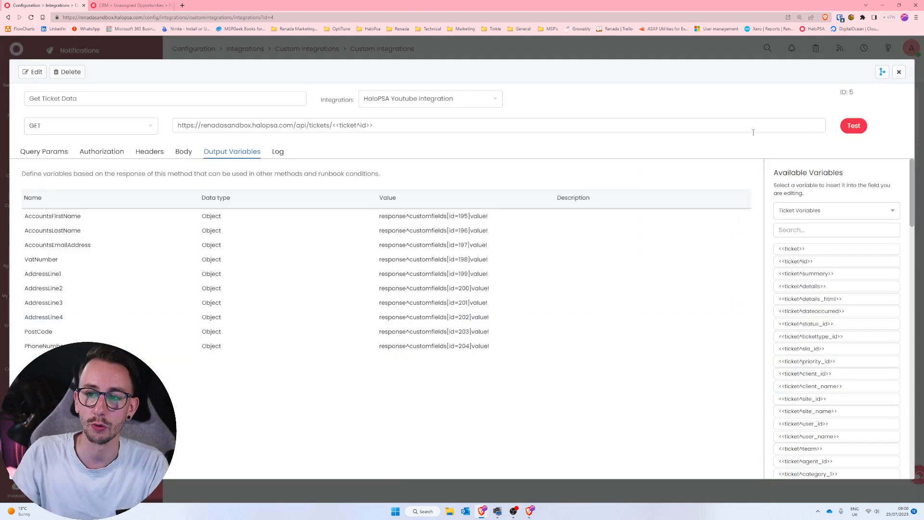
pyautogui.click(852, 126)
pyautogui.click(434, 199)
pyautogui.write('2249')
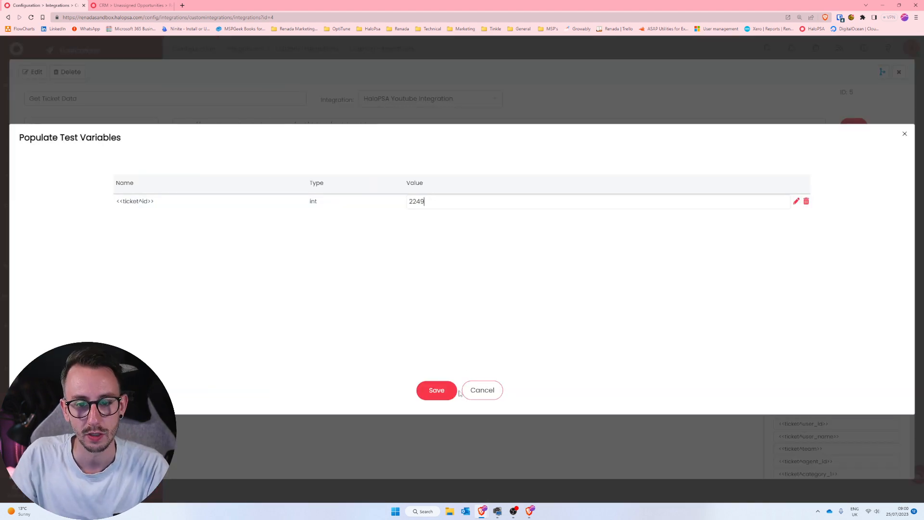
pyautogui.click(443, 392)
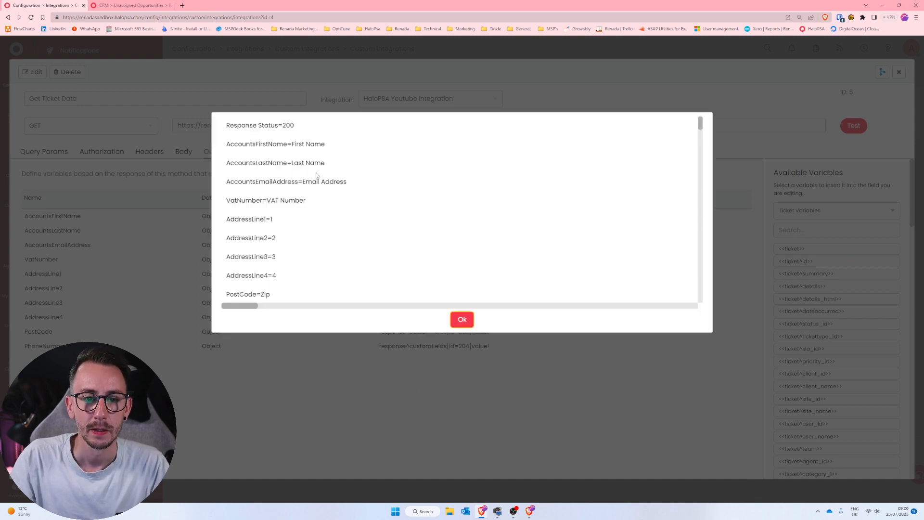
# Compare the returned output variables with the edited opportunity fields, including PhoneNumber, and close the test result.
pyautogui.moveTo(291, 144); pyautogui.dragTo(237, 201)
pyautogui.click(243, 201)
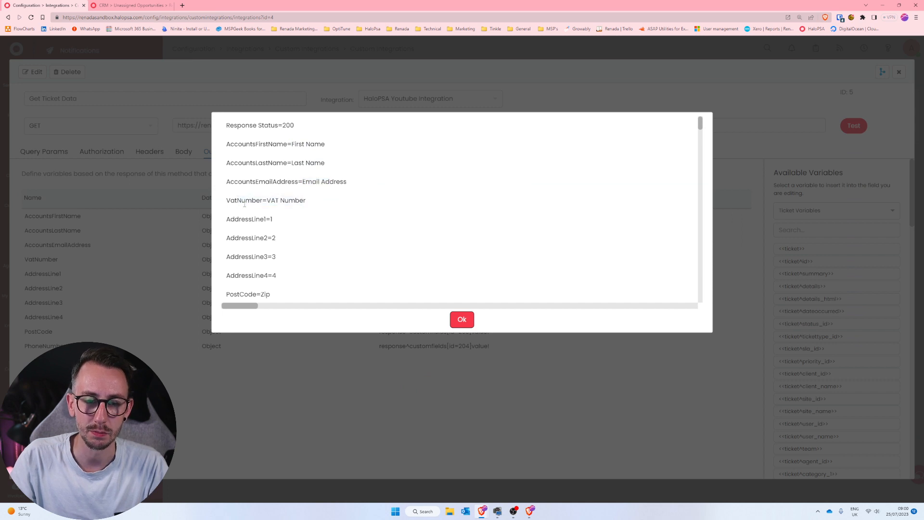
pyautogui.scroll(-2, 284, 245)
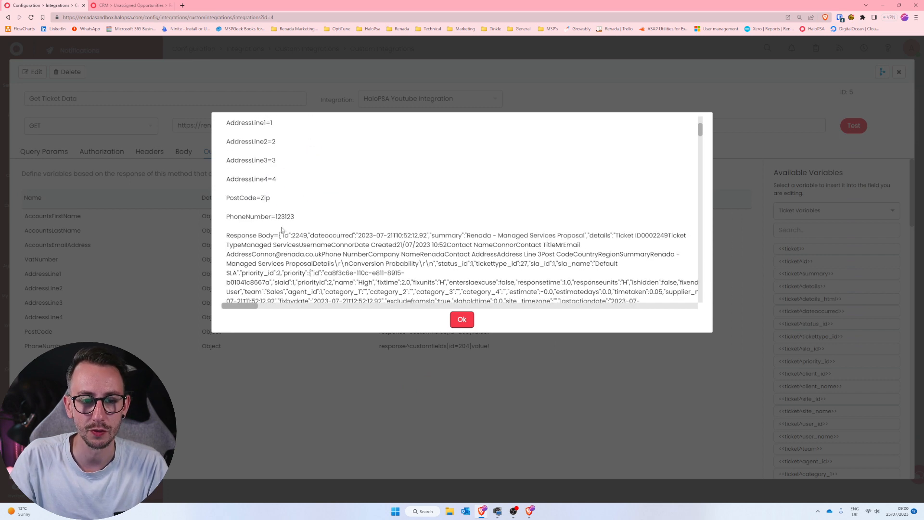
pyautogui.moveTo(296, 217); pyautogui.dragTo(220, 217)
pyautogui.click(220, 217)
pyautogui.scroll(2, 264, 220)
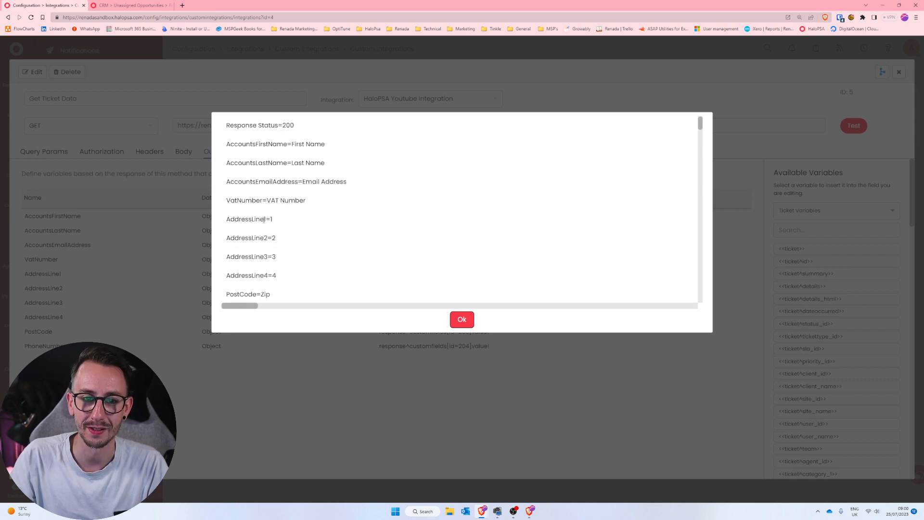
pyautogui.click(463, 320)
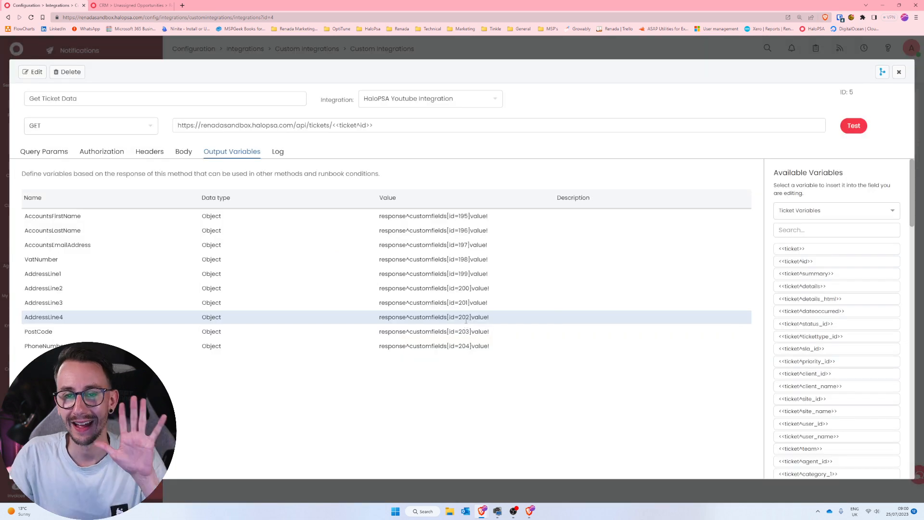
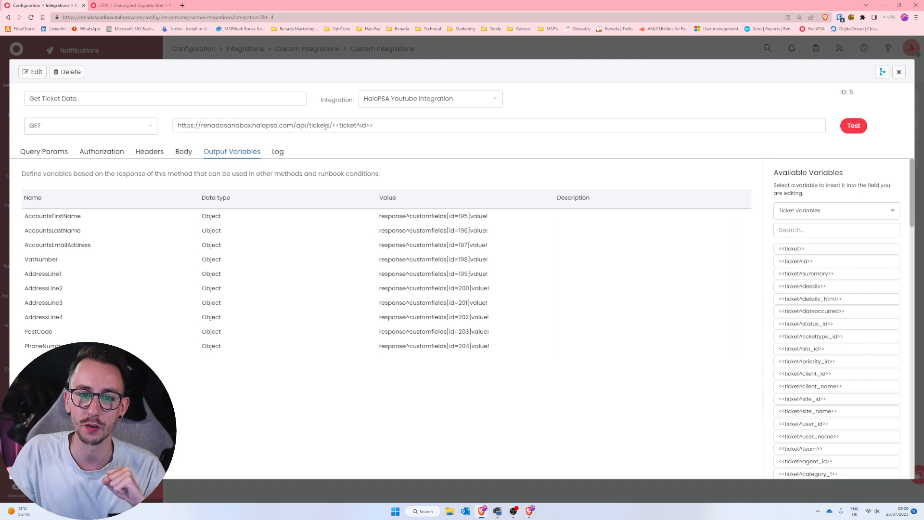
# Review the <<ticket^id>> variable in the Get Ticket Data URL and the output variables with their custom field ID values.
pyautogui.moveTo(375, 126); pyautogui.dragTo(333, 132)
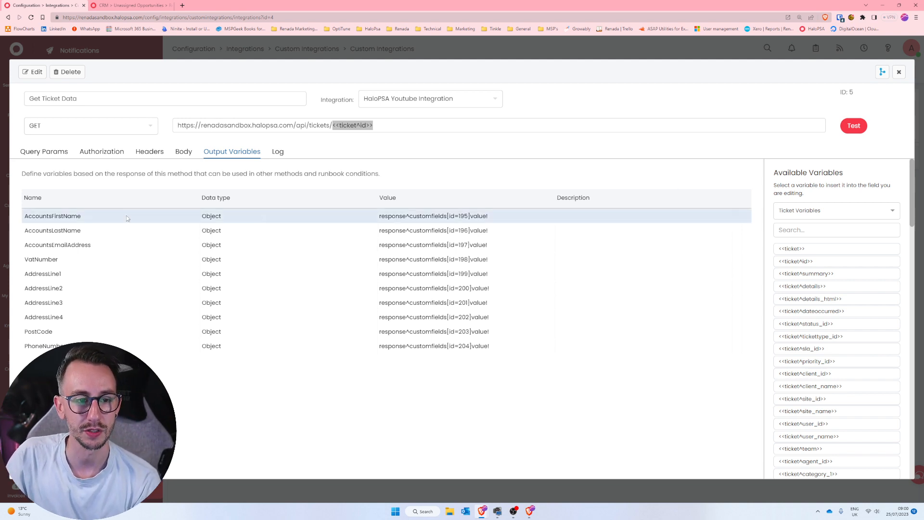
pyautogui.moveTo(72, 216); pyautogui.dragTo(79, 341)
pyautogui.click(79, 337)
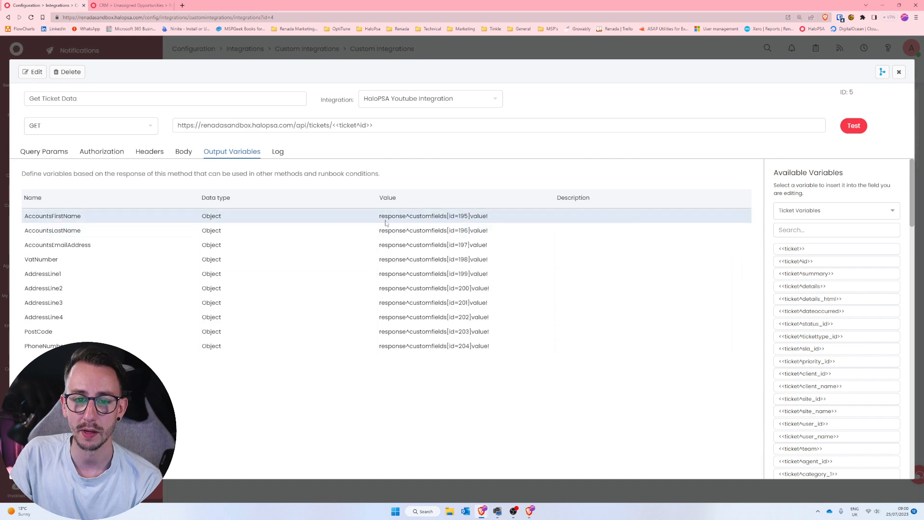
pyautogui.moveTo(379, 219); pyautogui.dragTo(488, 216)
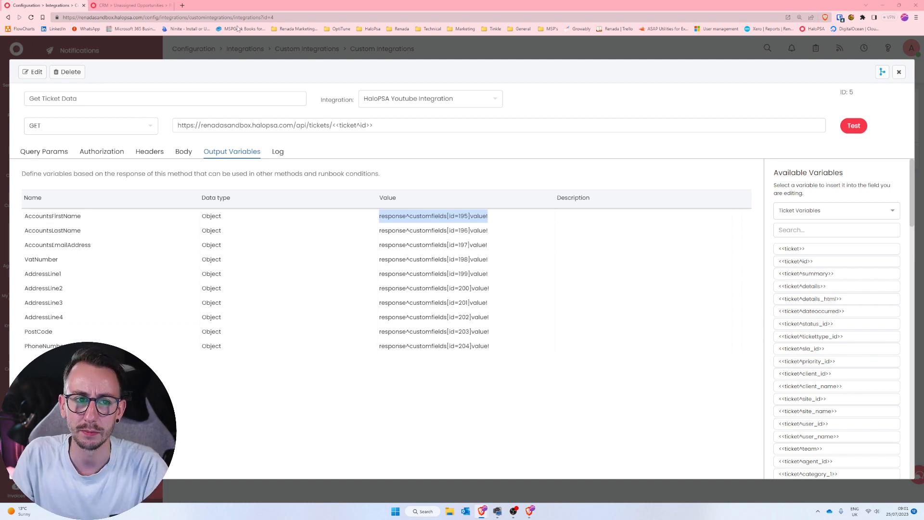
# Return to the Unassigned Opportunities list and clear the old requests from the DevTools network log.
pyautogui.click(130, 5)
pyautogui.click(176, 73)
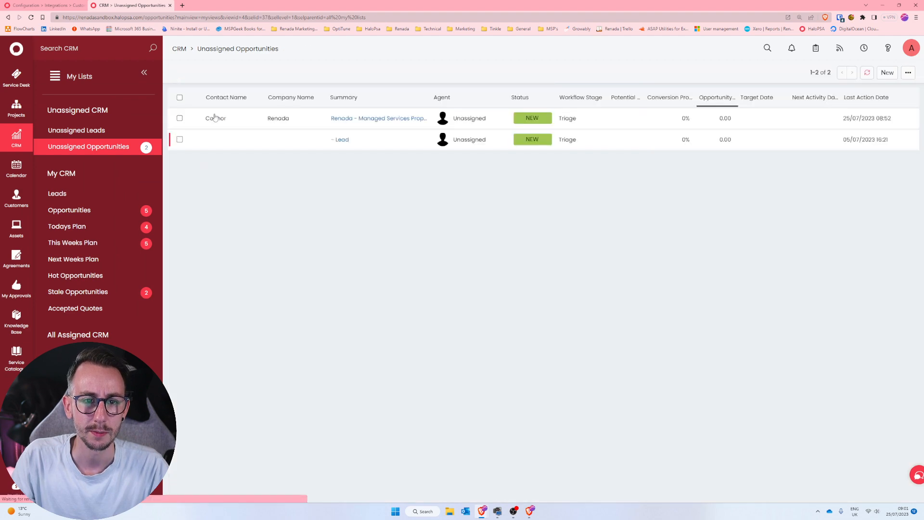
pyautogui.click(530, 511)
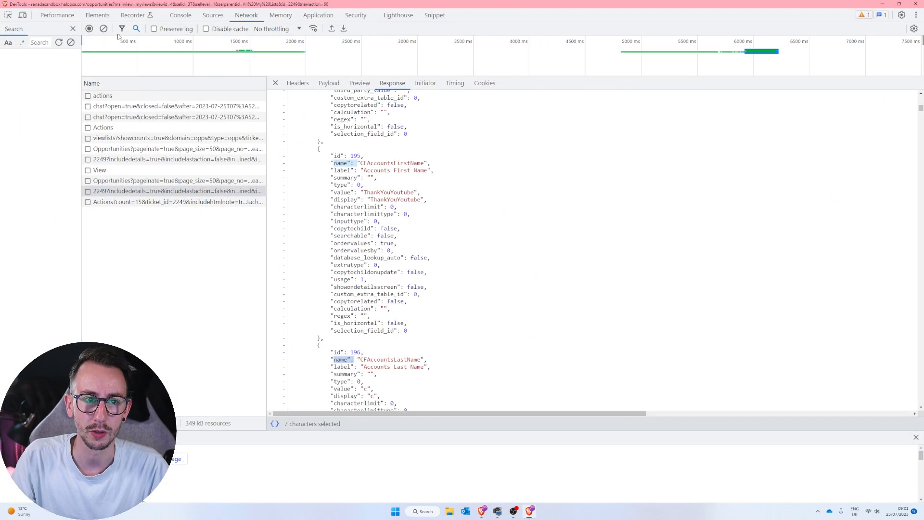
pyautogui.click(275, 83)
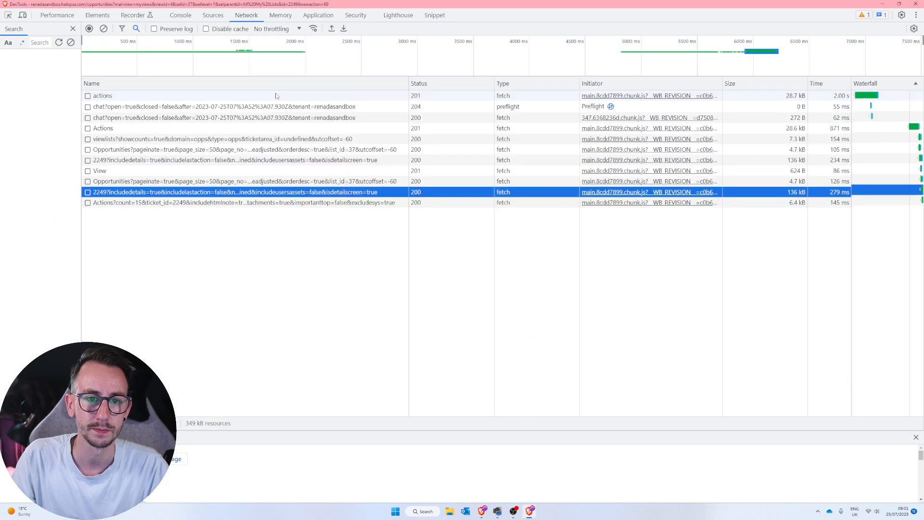
pyautogui.click(103, 28)
pyautogui.moveTo(237, 4); pyautogui.dragTo(399, 149)
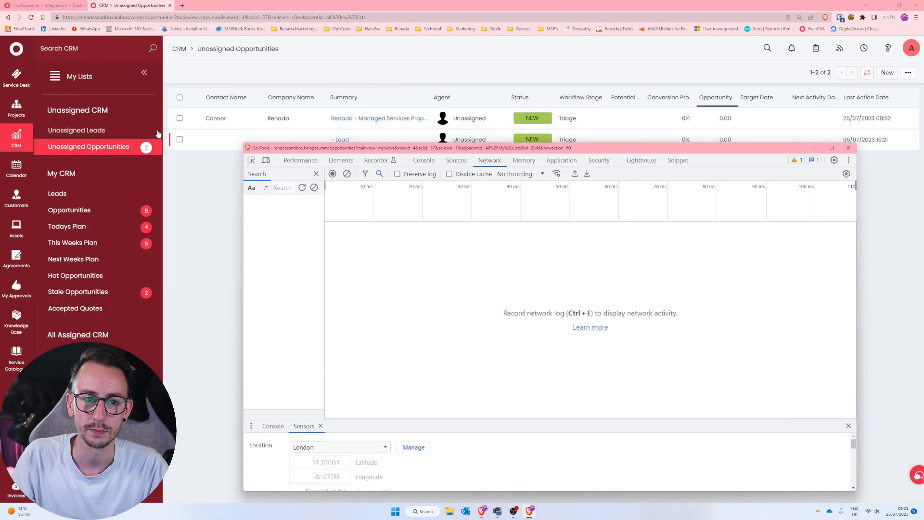
# Open the Renada opportunity and start recording network activity in DevTools.
pyautogui.click(312, 128)
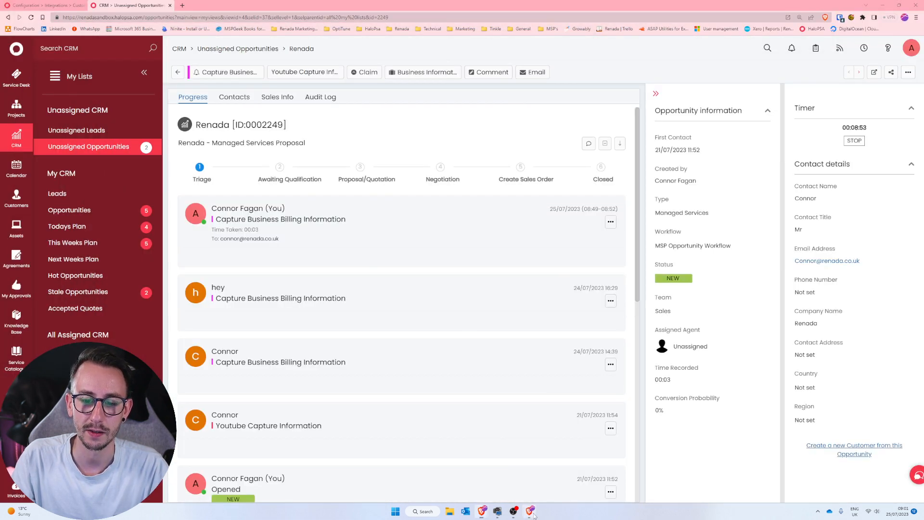
pyautogui.click(343, 214)
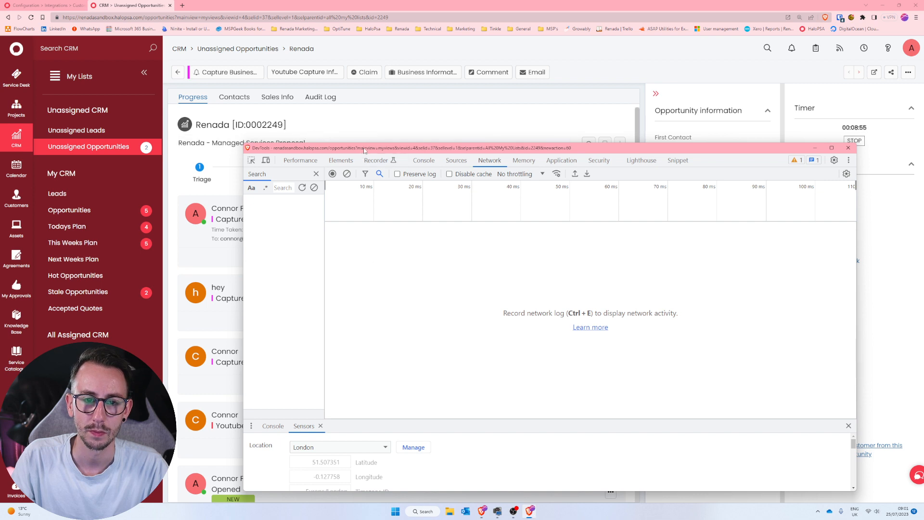
pyautogui.moveTo(327, 148); pyautogui.dragTo(272, 32)
pyautogui.click(277, 57)
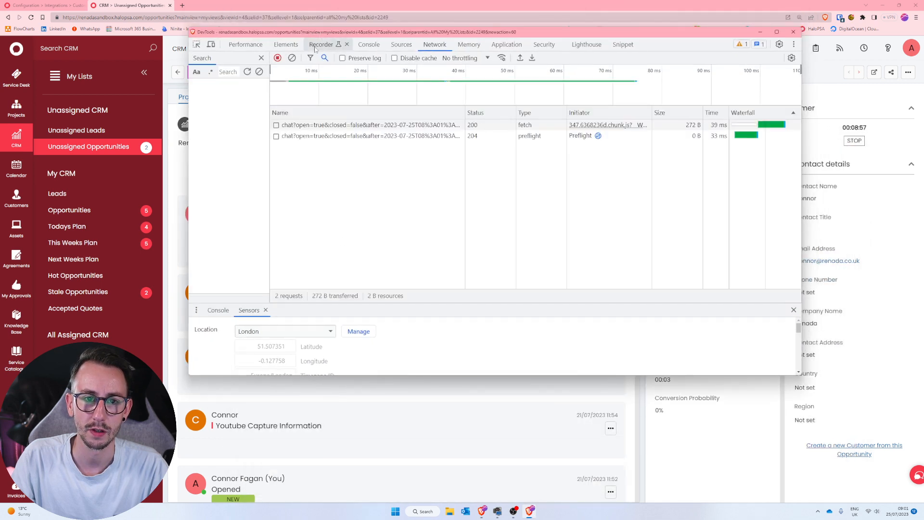
# Clear the network log and reopen the Renada opportunity from the list to capture its requests.
pyautogui.click(293, 58)
pyautogui.click(8, 18)
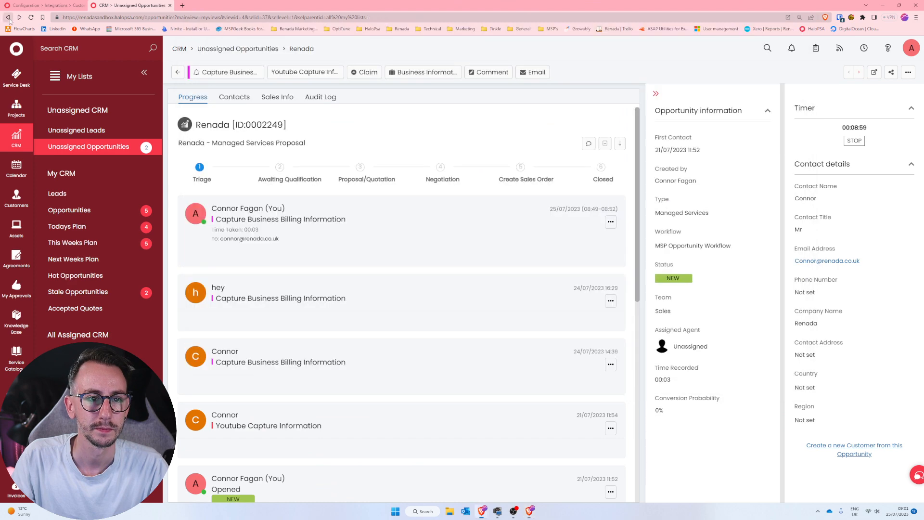
pyautogui.click(269, 120)
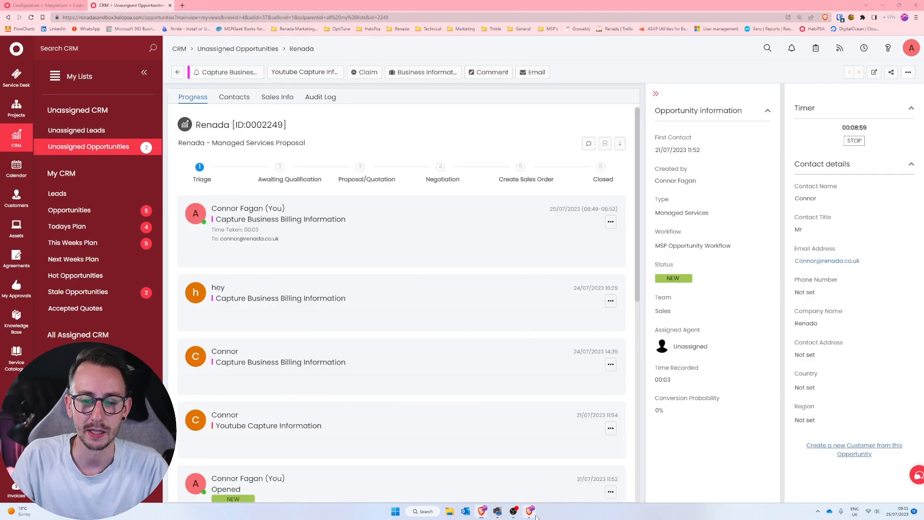
# Check the headers of the captured requests and select the GET request for ticket 2249.
pyautogui.hotkey('alt', 'Tab')
pyautogui.click(336, 127)
pyautogui.click(486, 113)
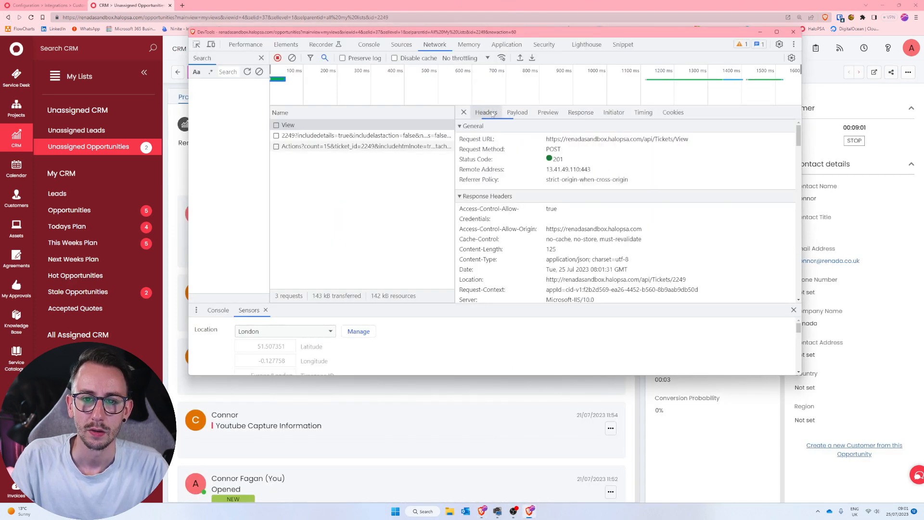
pyautogui.click(346, 138)
pyautogui.click(347, 147)
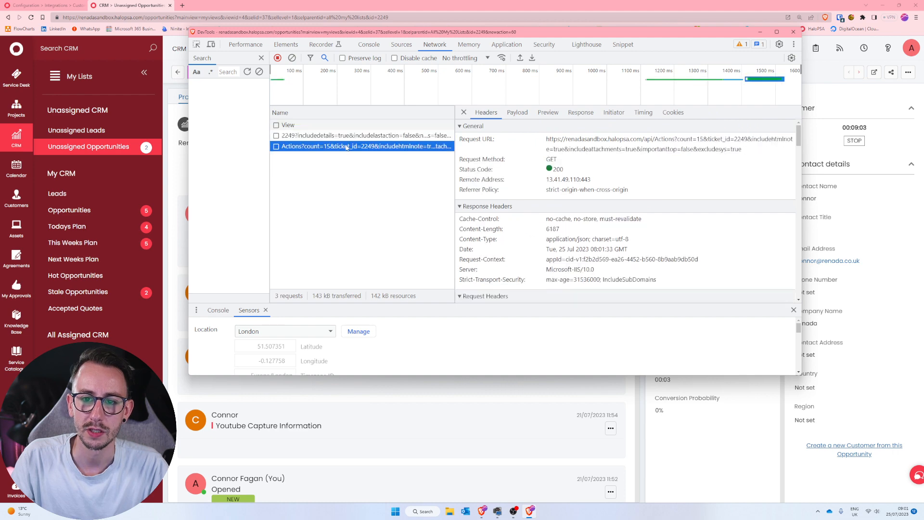
pyautogui.click(346, 138)
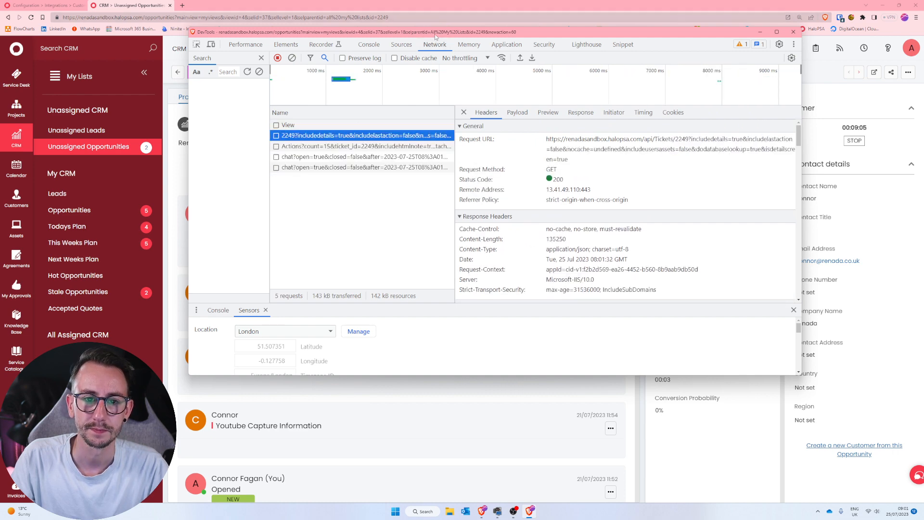
# Maximise DevTools with a wider request name list and stop the network recording.
pyautogui.doubleClick(432, 32)
pyautogui.moveTo(265, 146); pyautogui.dragTo(422, 147)
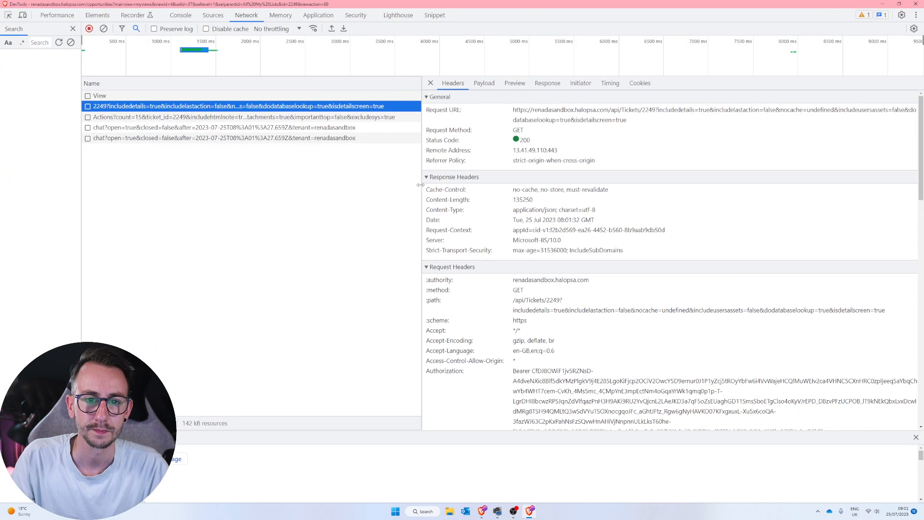
pyautogui.click(89, 28)
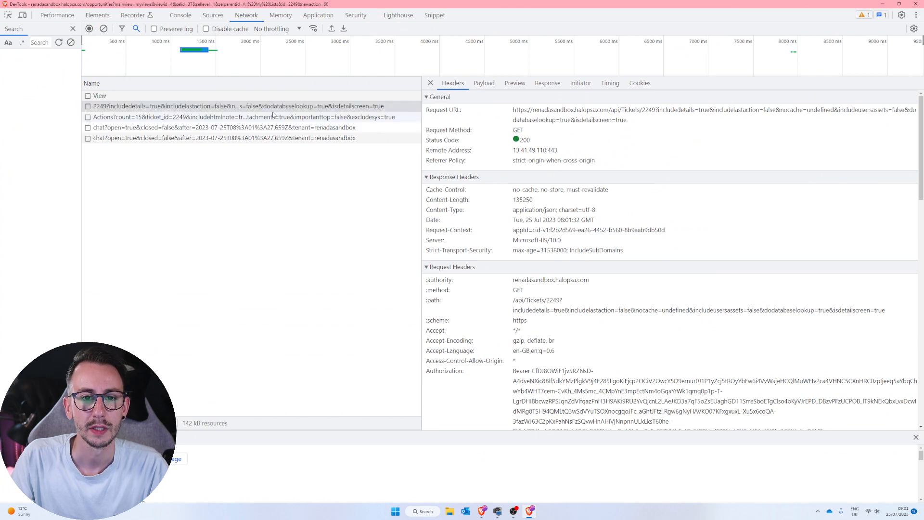
# Examine the ticket 2249 request's headers and response data, including the field definitions and the client_id entry.
pyautogui.click(395, 106)
pyautogui.click(547, 85)
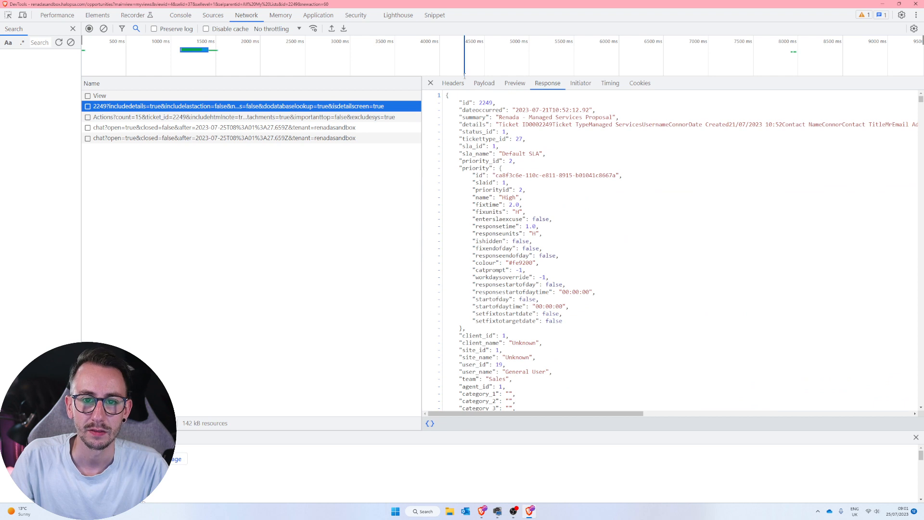
pyautogui.click(452, 83)
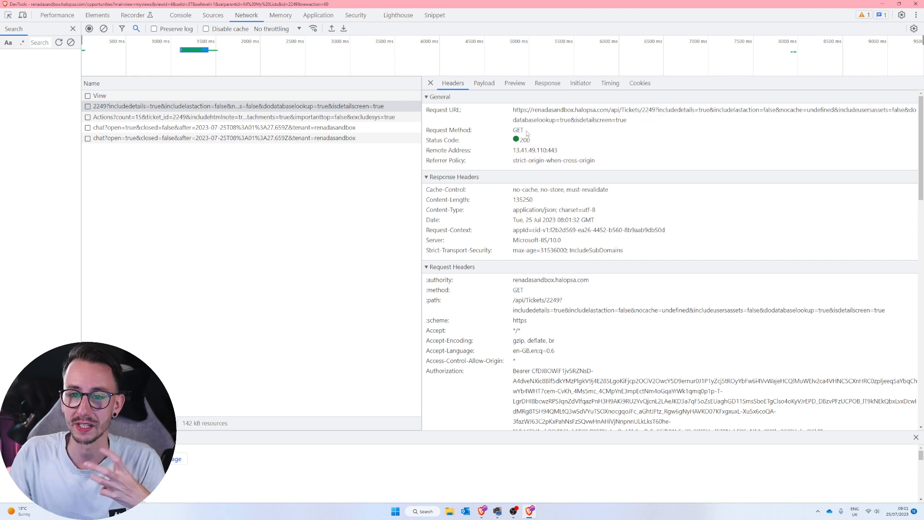
pyautogui.click(558, 84)
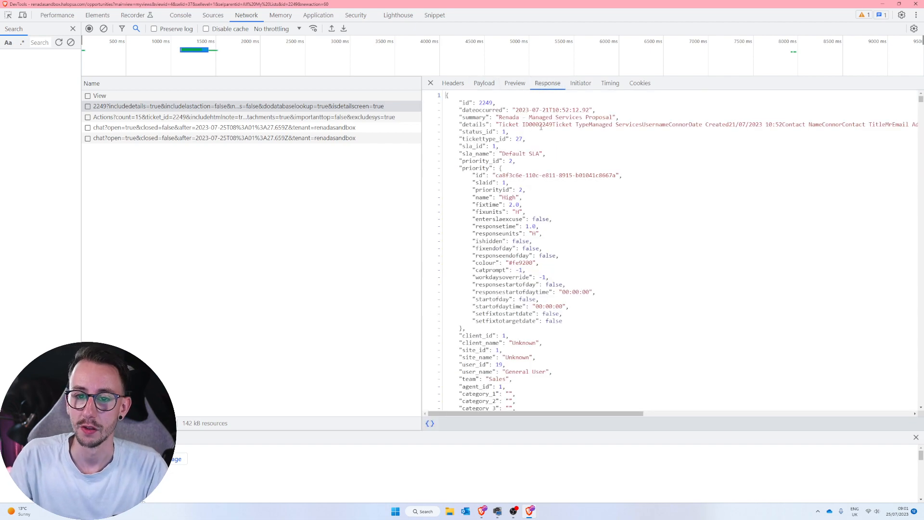
pyautogui.scroll(-20, 536, 190)
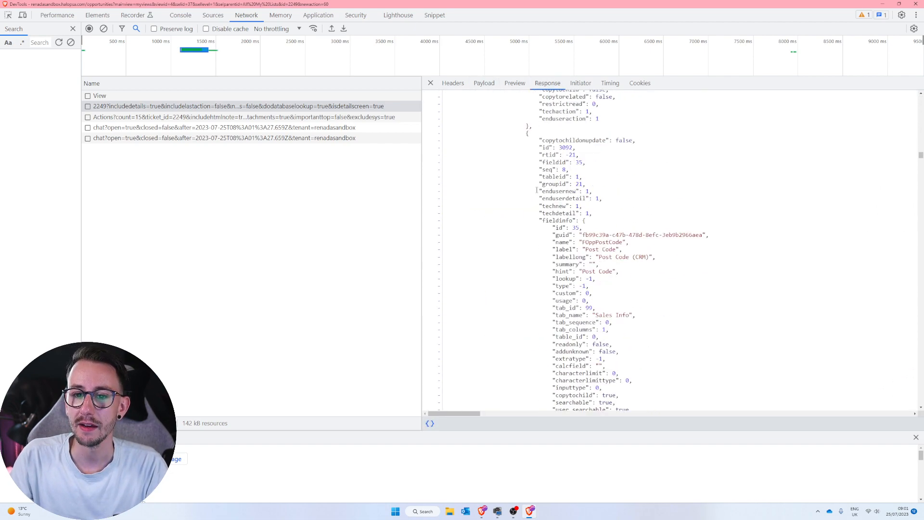
pyautogui.scroll(-15, 537, 189)
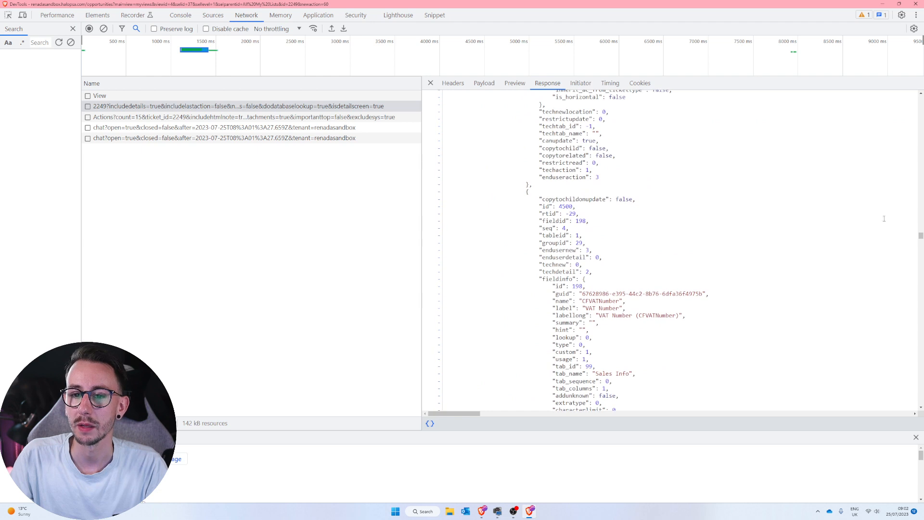
pyautogui.moveTo(920, 238); pyautogui.dragTo(895, 77)
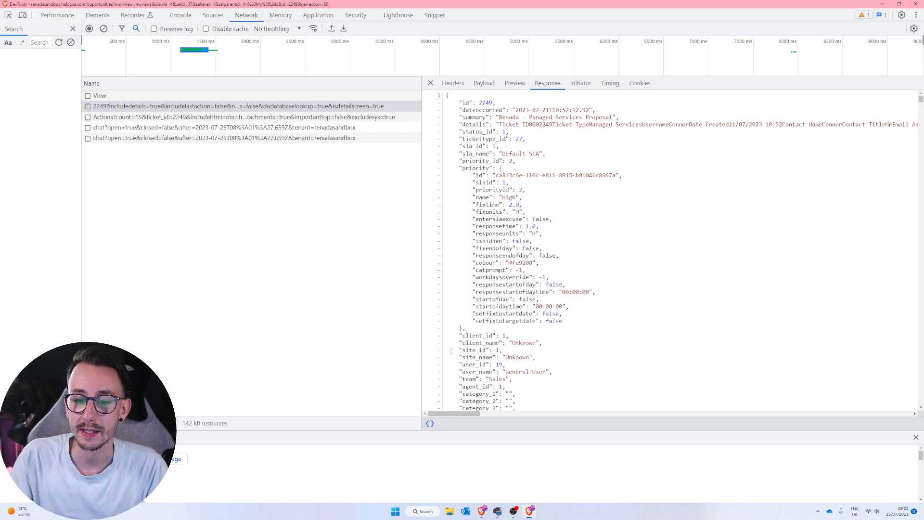
pyautogui.moveTo(461, 337); pyautogui.dragTo(507, 336)
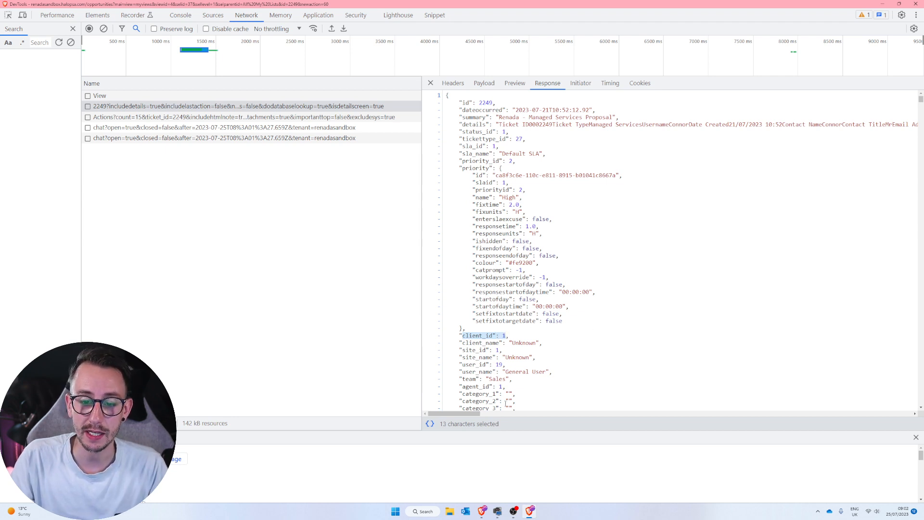
# Open the Customers list in a new browser tab and view the Tony's Tyre Emporium record.
pyautogui.moveTo(482, 511)
pyautogui.click(483, 474)
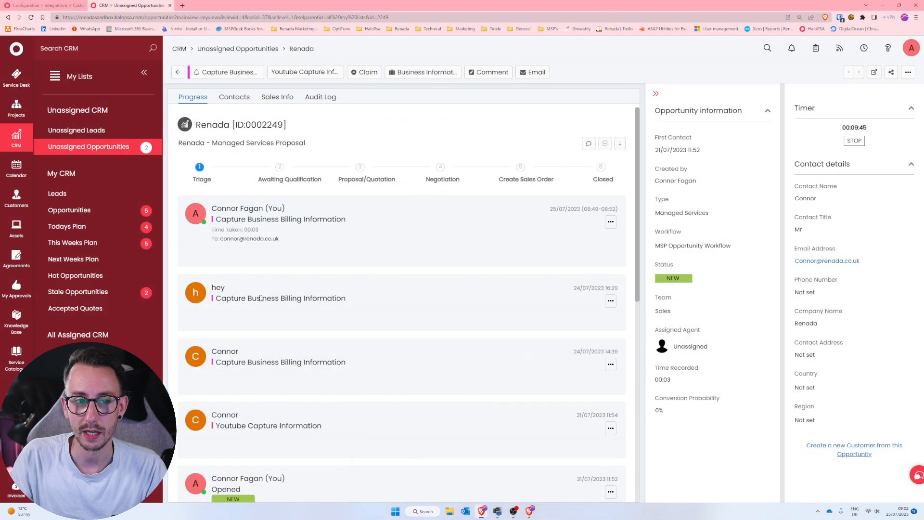
pyautogui.rightClick(32, 211)
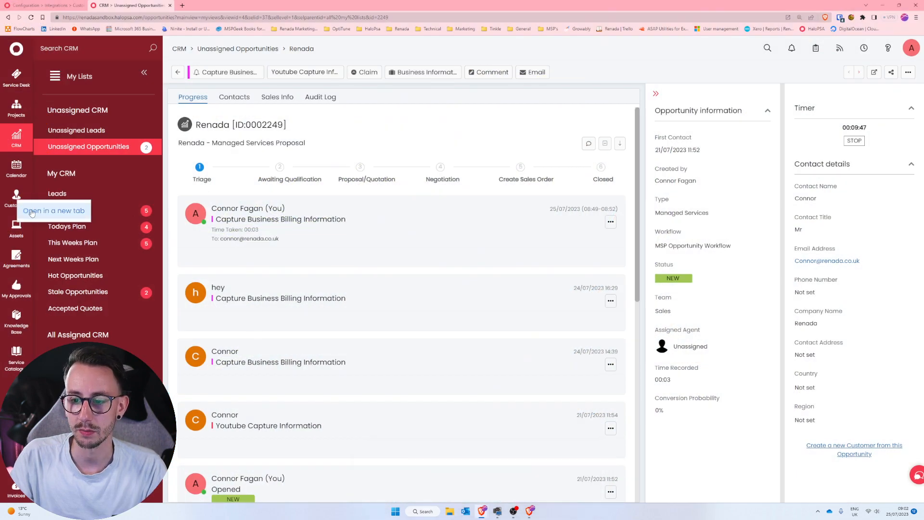
pyautogui.click(31, 212)
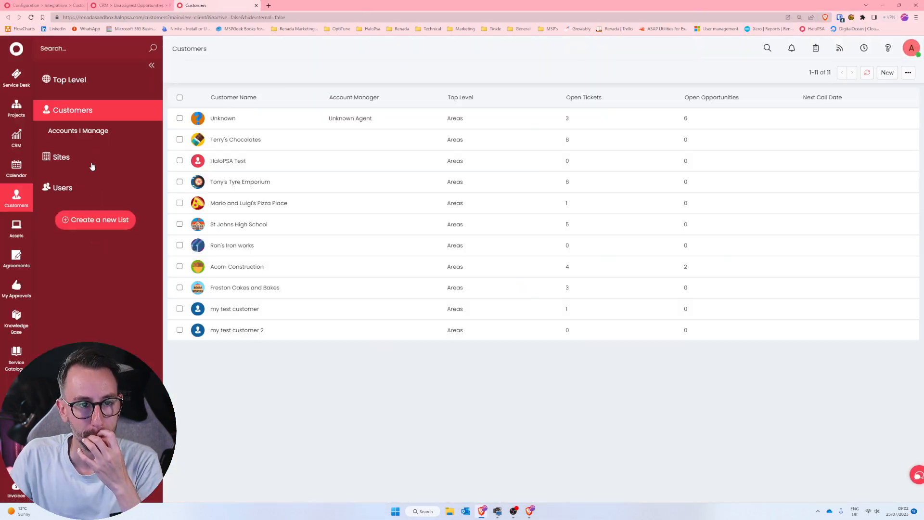
pyautogui.click(264, 181)
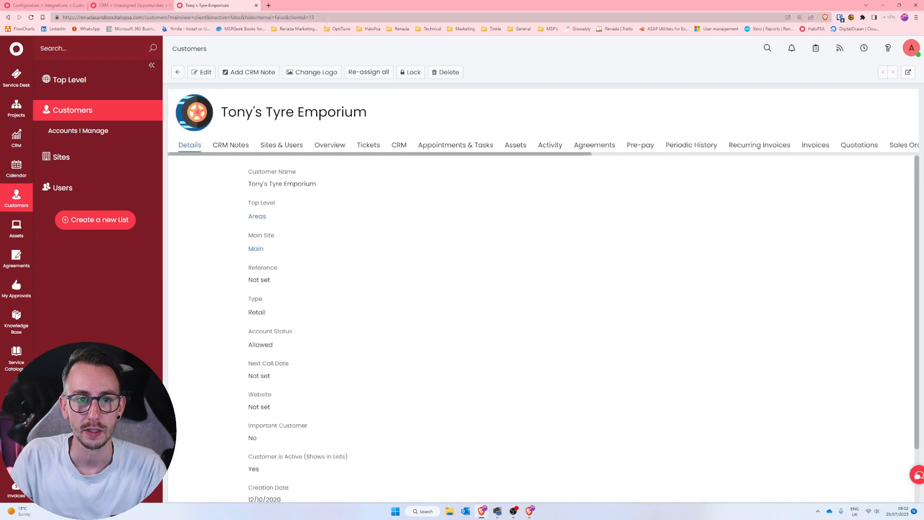
# Set clientid to 1 in the customer page's URL, check which customer it belongs to, and close the tab.
pyautogui.moveTo(324, 18); pyautogui.dragTo(290, 18)
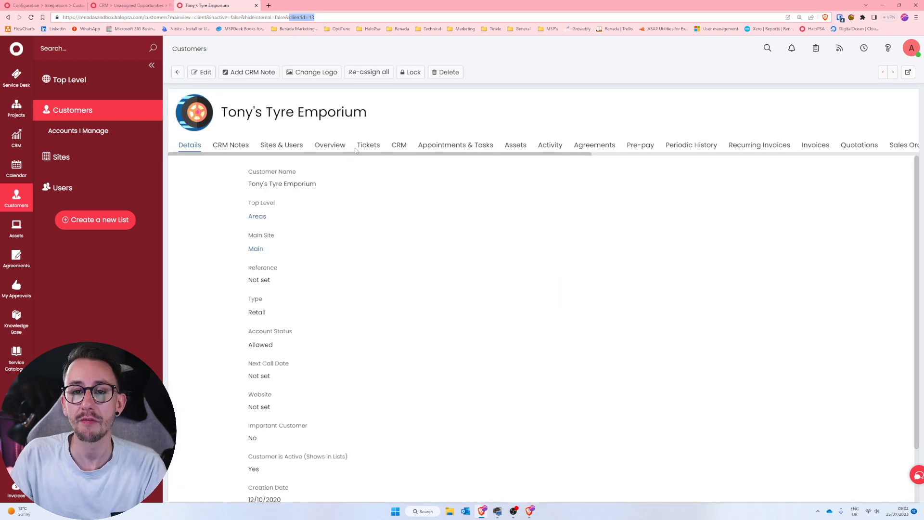
pyautogui.click(335, 20)
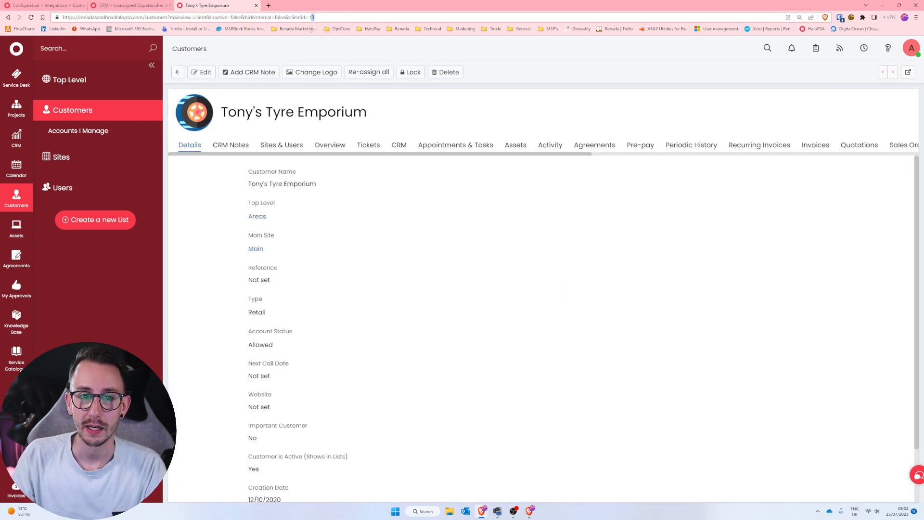
pyautogui.press('BackSpace')
pyautogui.press('Return')
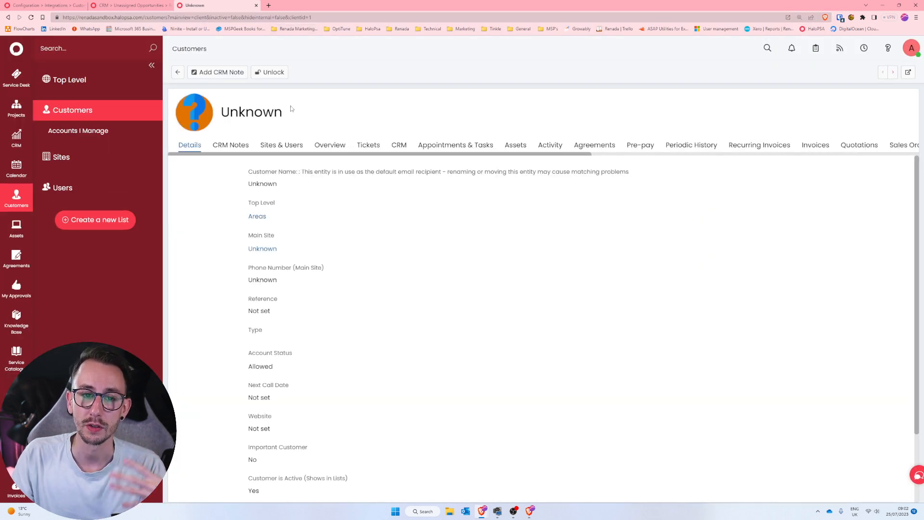
pyautogui.moveTo(285, 112)
pyautogui.mouseDown()
pyautogui.moveTo(220, 112)
pyautogui.moveTo(284, 112)
pyautogui.mouseUp()
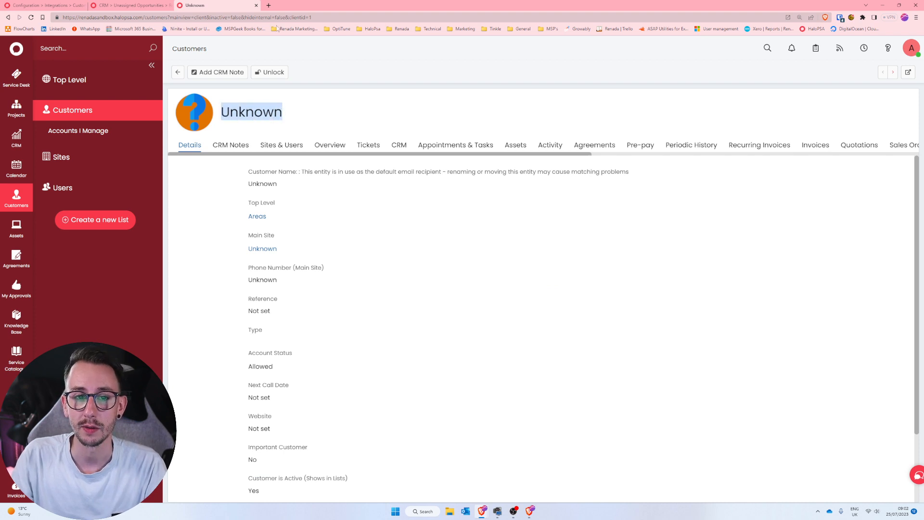
pyautogui.click(256, 6)
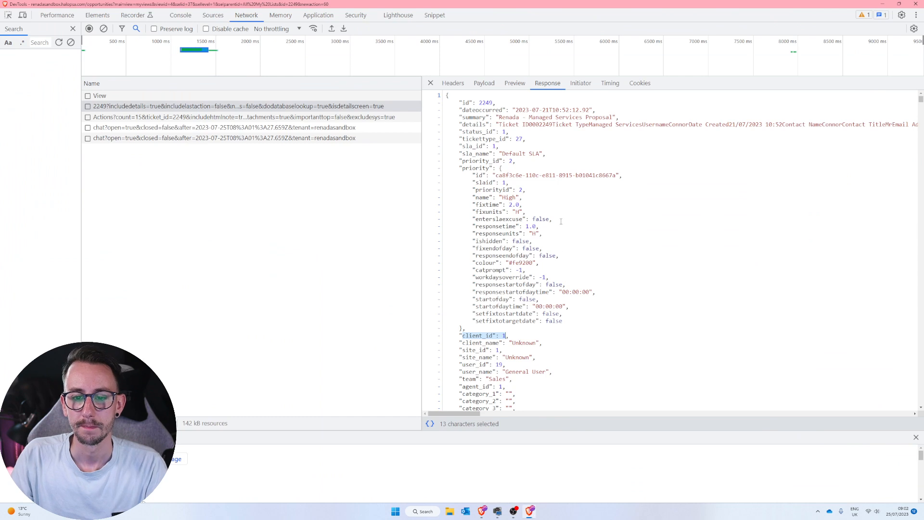
# Examine the ticket 2249 response in DevTools, including its top-level properties and the field IDs in the field definitions.
pyautogui.click(561, 221)
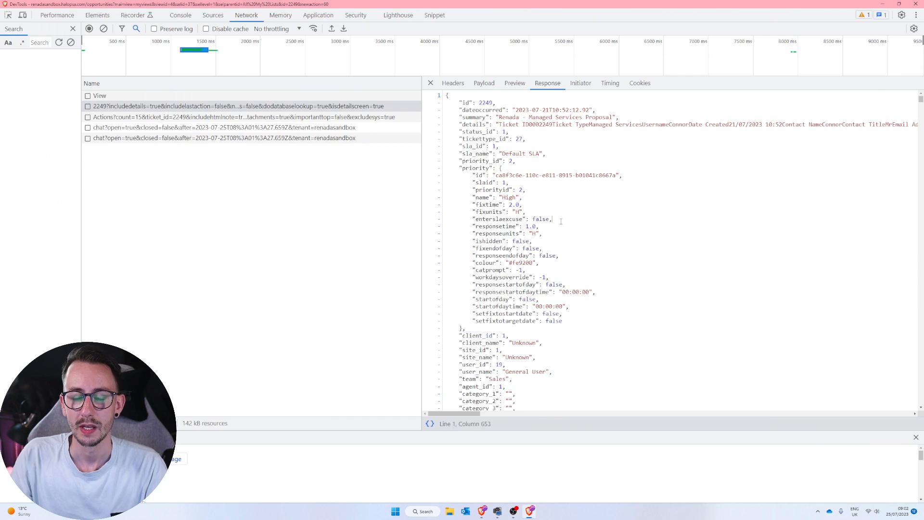
pyautogui.scroll(-2, 564, 239)
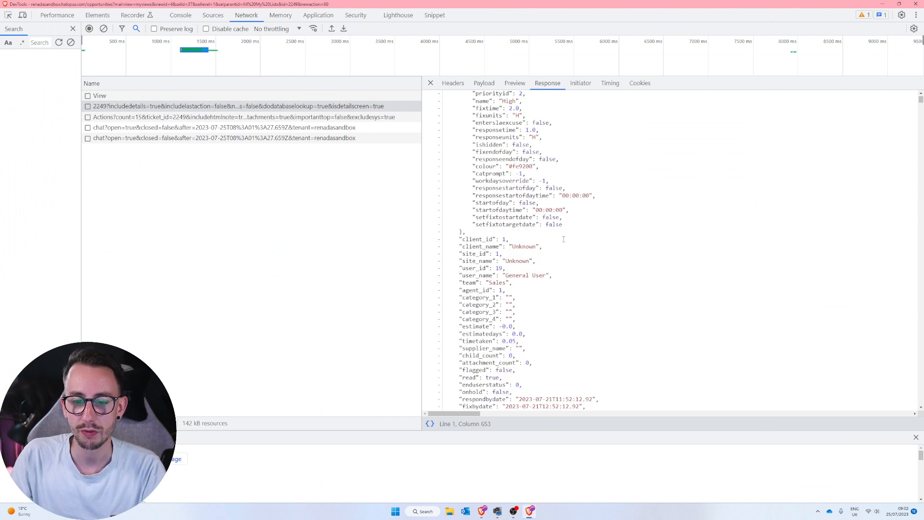
pyautogui.scroll(-2, 564, 239)
pyautogui.scroll(-4, 564, 239)
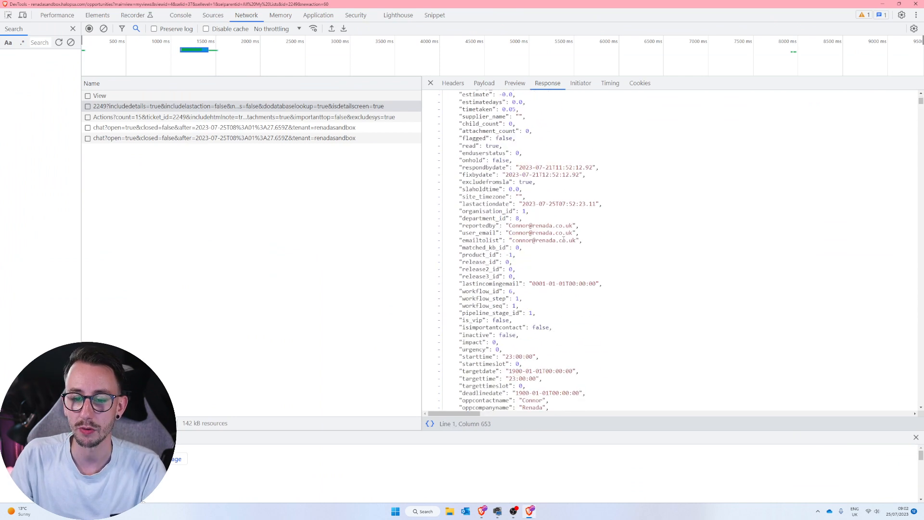
pyautogui.moveTo(920, 106); pyautogui.dragTo(921, 160)
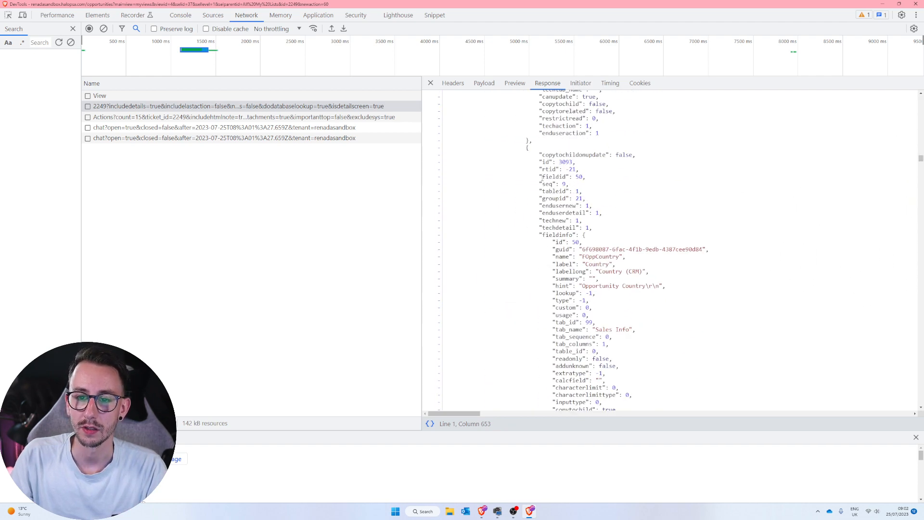
pyautogui.moveTo(539, 168); pyautogui.dragTo(587, 159)
pyautogui.scroll(5, 899, 149)
pyautogui.scroll(15, 913, 142)
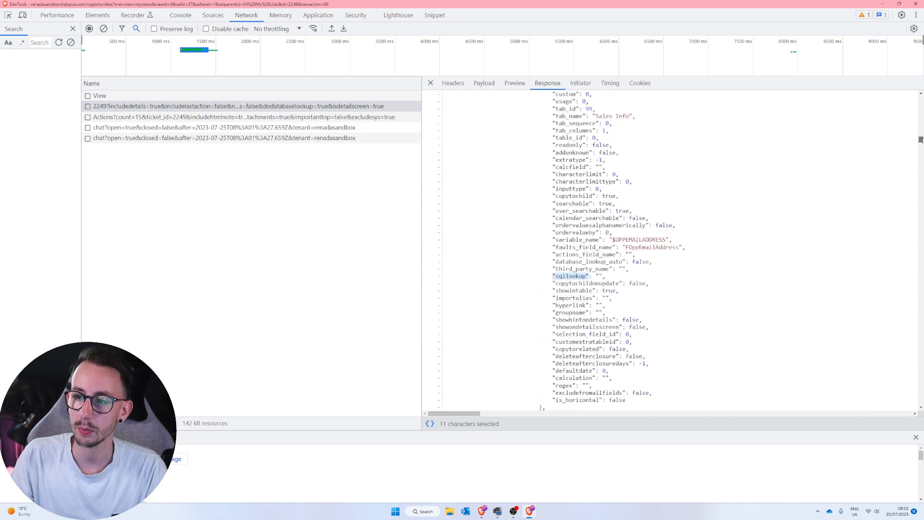
pyautogui.scroll(-4, 528, 358)
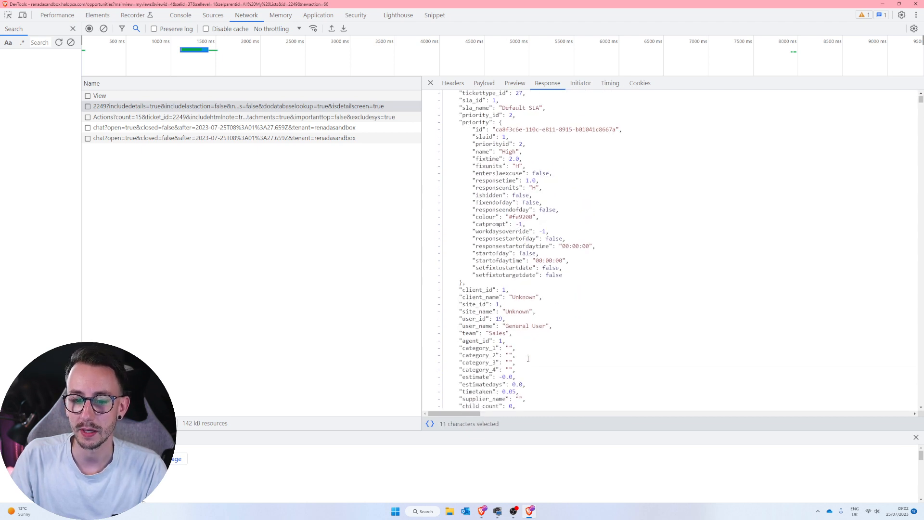
# Highlight the top-level client_id property in the ticket response, then return to the Get Ticket Data method.
pyautogui.scroll(4, 527, 359)
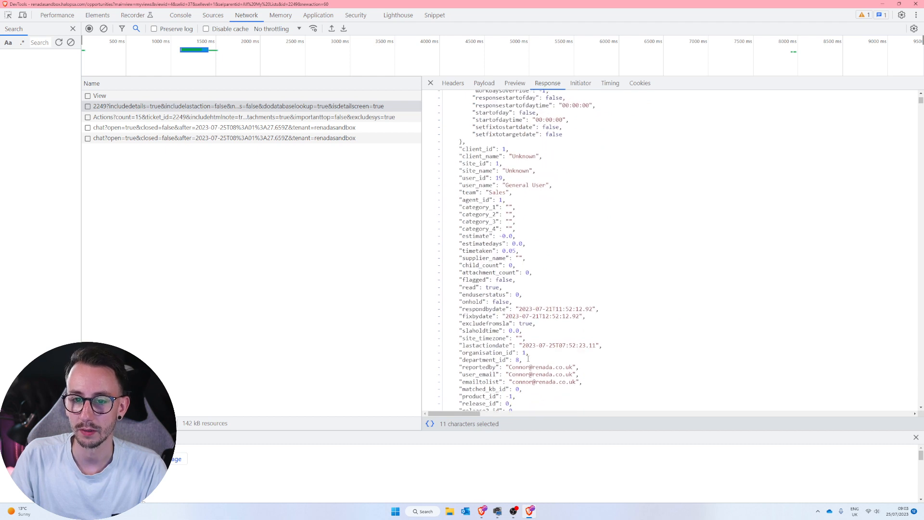
pyautogui.click(502, 313)
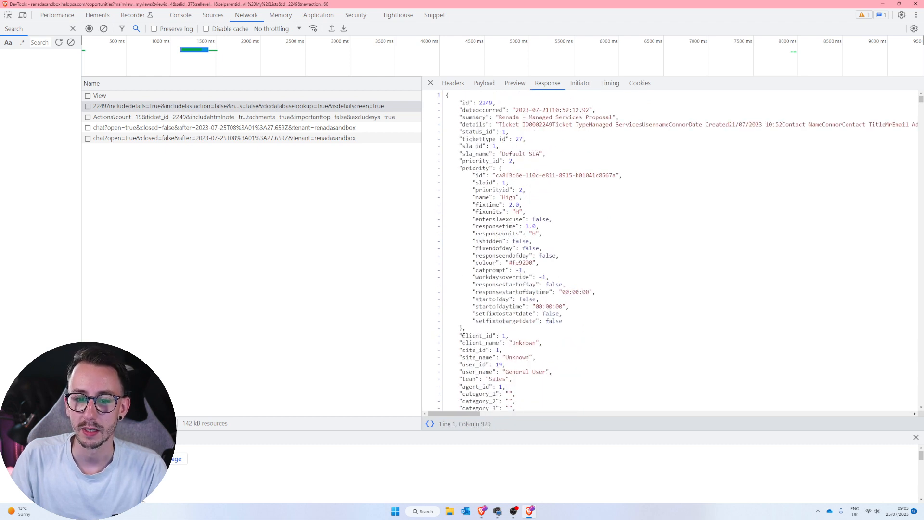
pyautogui.moveTo(463, 336); pyautogui.dragTo(490, 336)
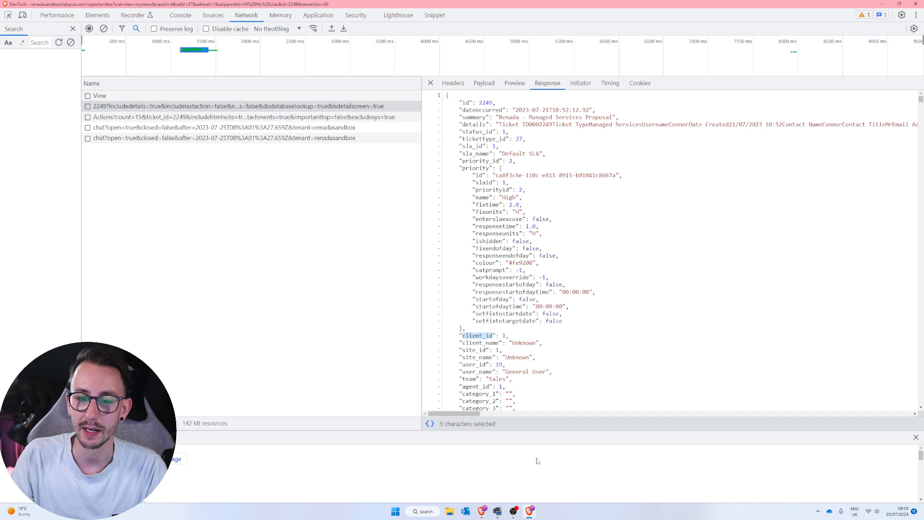
pyautogui.click(888, 5)
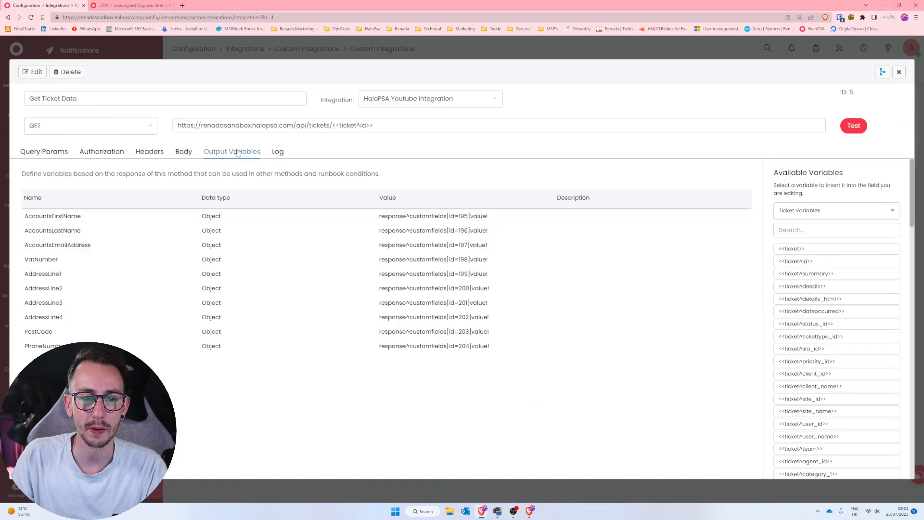
# Edit the Get Ticket Data method and start a new output variable named ClientID.
pyautogui.click(854, 125)
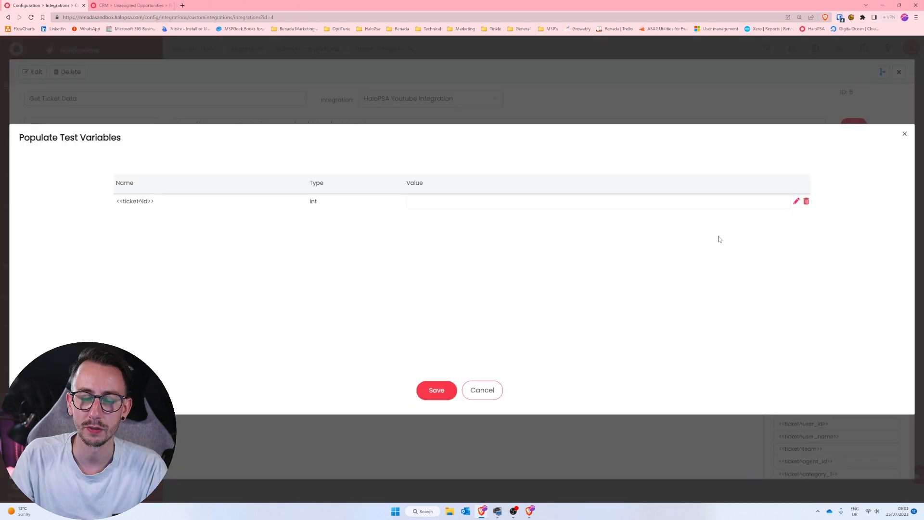
pyautogui.click(483, 390)
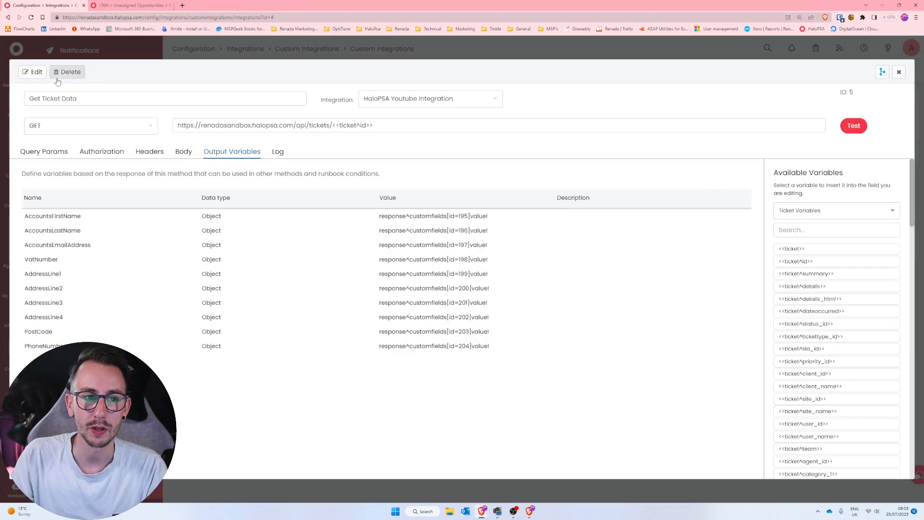
pyautogui.click(33, 72)
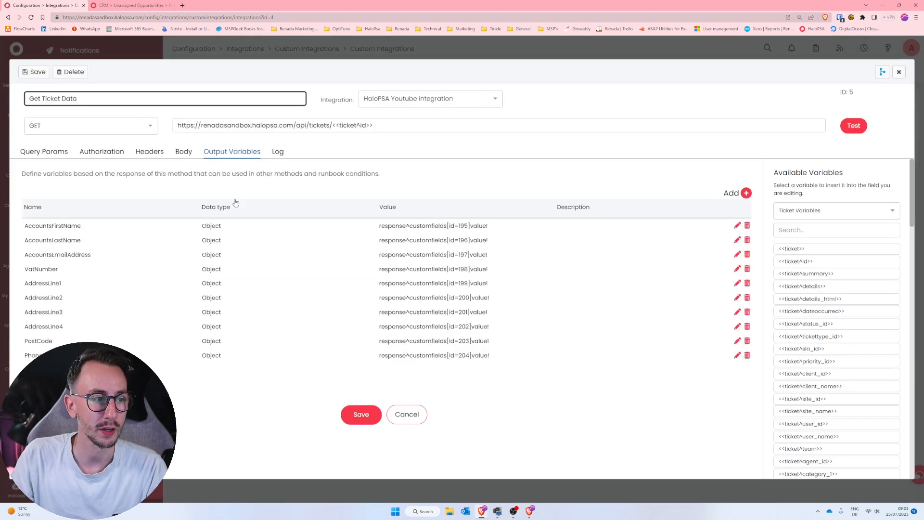
pyautogui.click(744, 193)
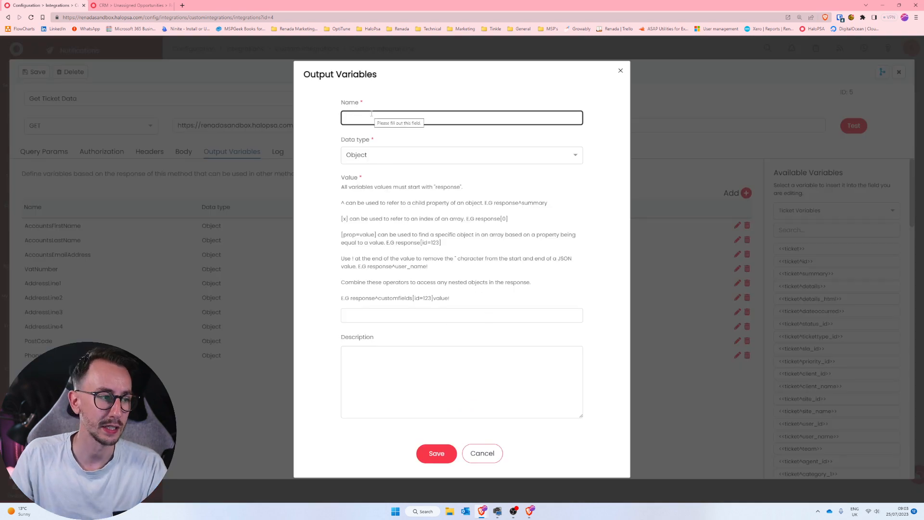
pyautogui.write('ClientID')
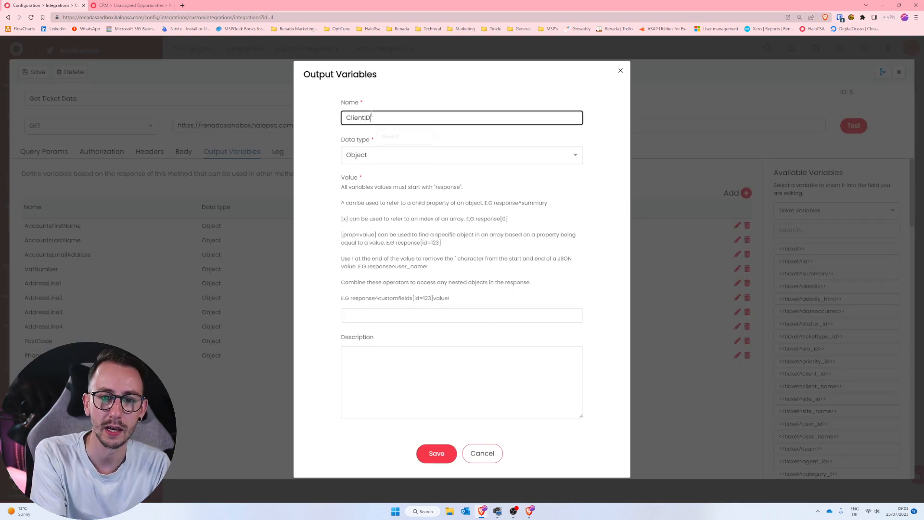
# Set the ClientID variable's value to response^client_id!, checking the property name against the ticket response in DevTools.
pyautogui.click(421, 316)
pyautogui.write('re')
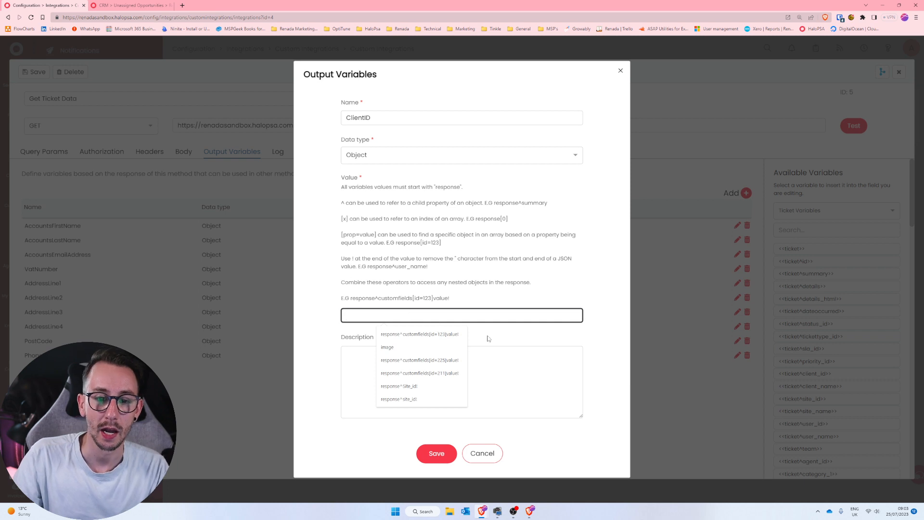
pyautogui.write('sponse')
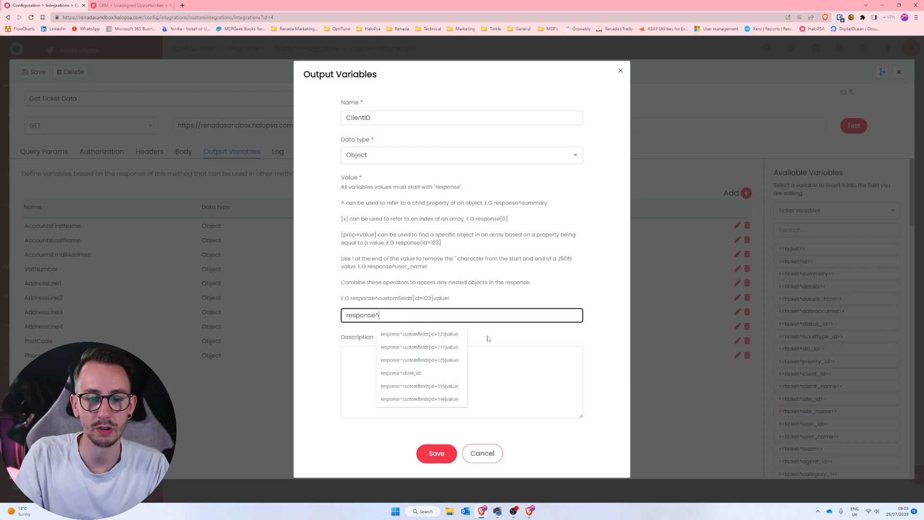
pyautogui.write('^')
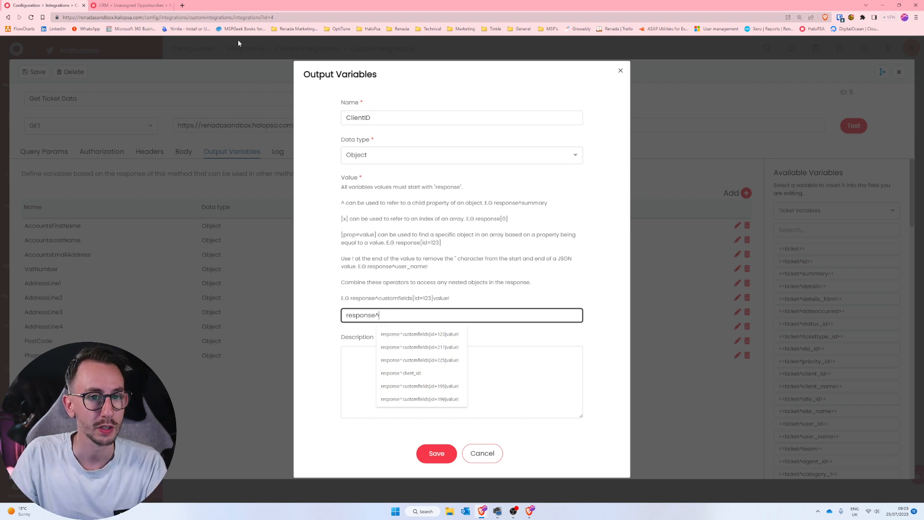
pyautogui.click(152, 5)
pyautogui.click(62, 4)
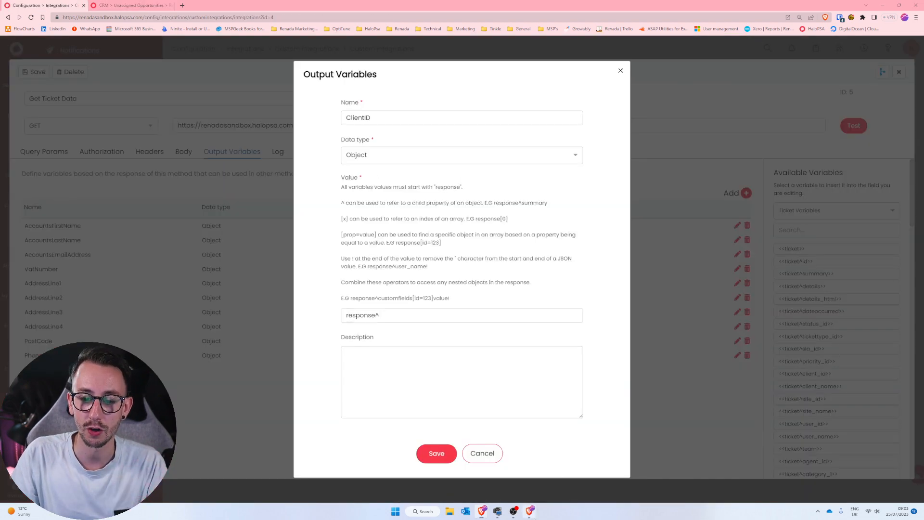
pyautogui.click(530, 511)
pyautogui.moveTo(493, 335); pyautogui.dragTo(465, 336)
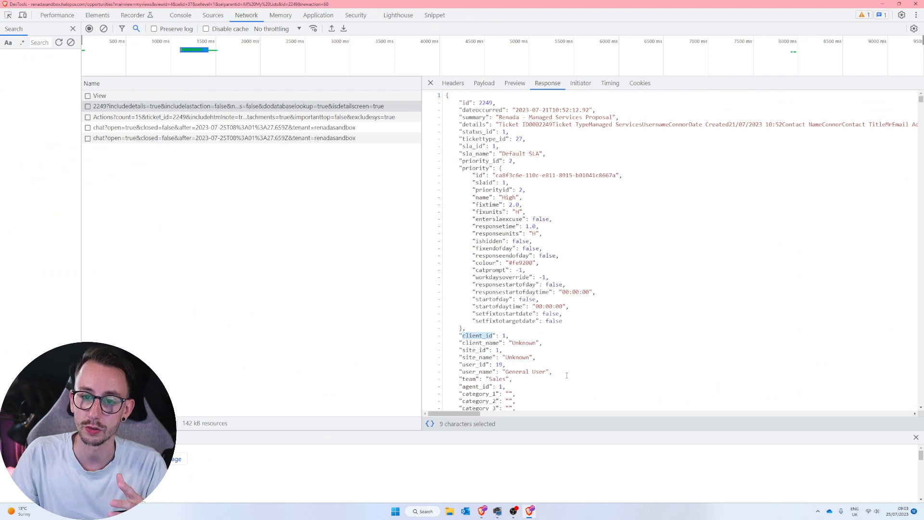
pyautogui.click(882, 4)
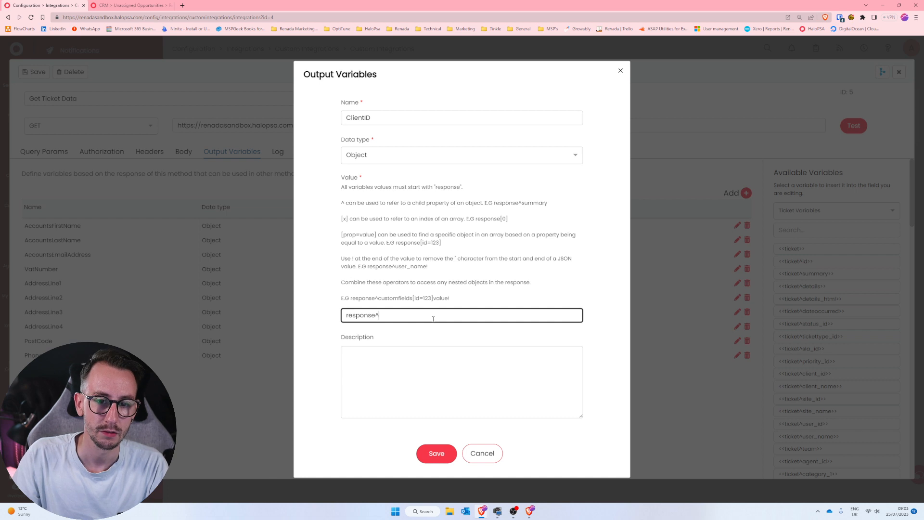
pyautogui.write('client')
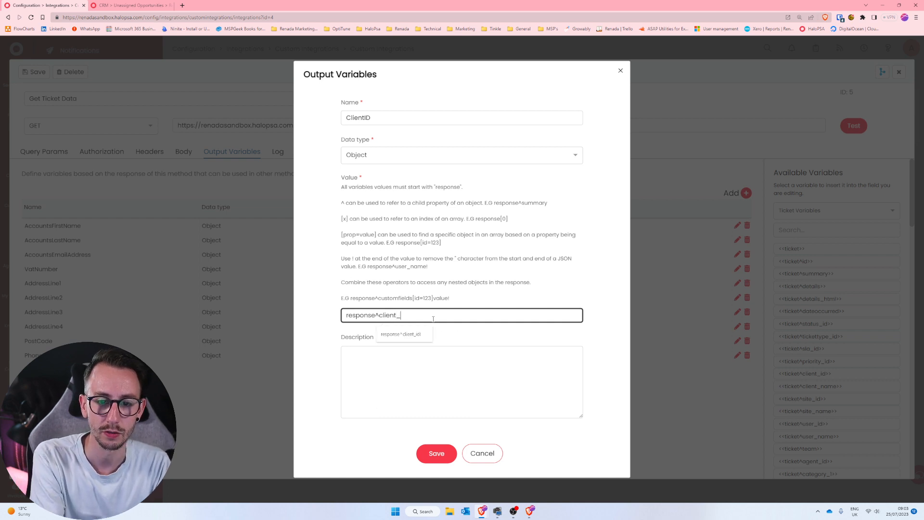
pyautogui.write('_id')
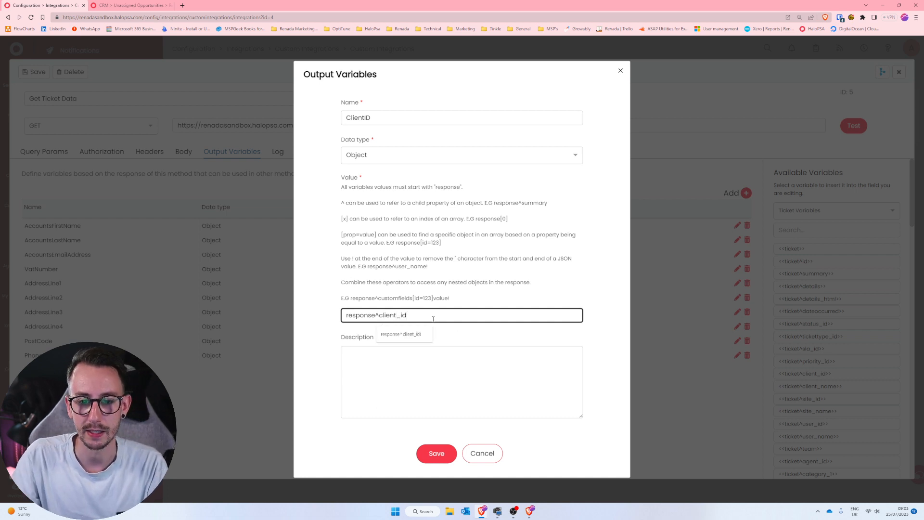
pyautogui.write('!')
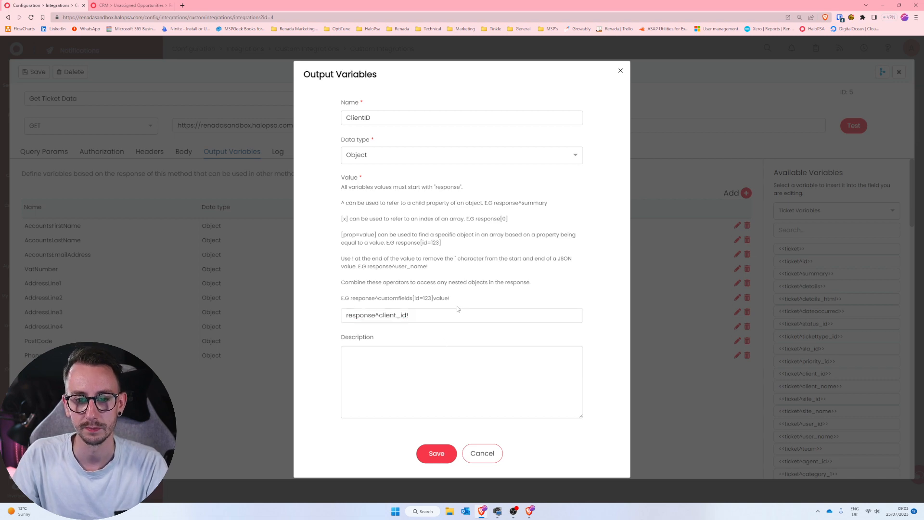
# Examine the customfields array in the ticket response, comparing the first field's id and value properties with the variable syntax.
pyautogui.click(137, 5)
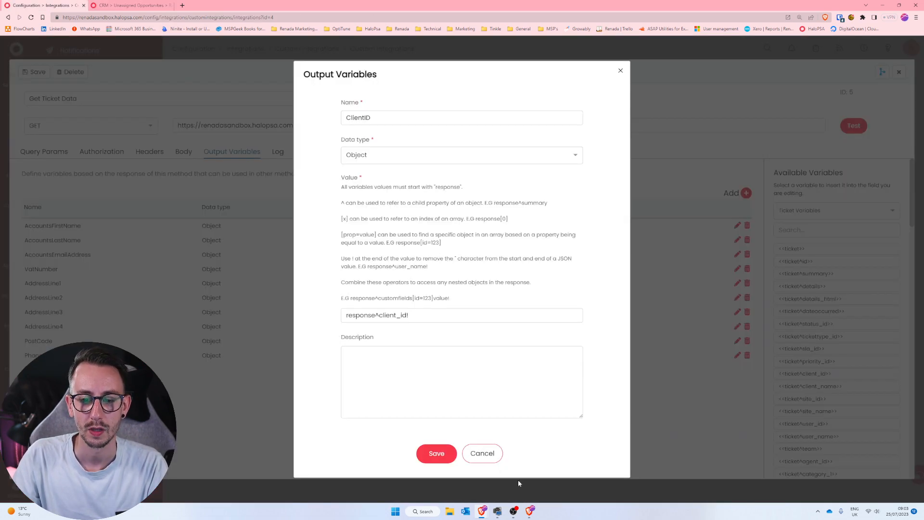
pyautogui.click(529, 511)
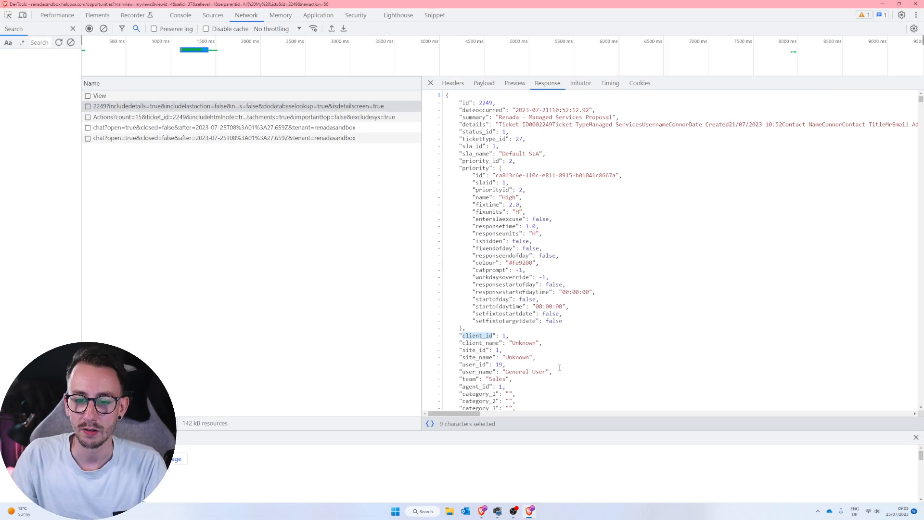
pyautogui.scroll(-2, 550, 368)
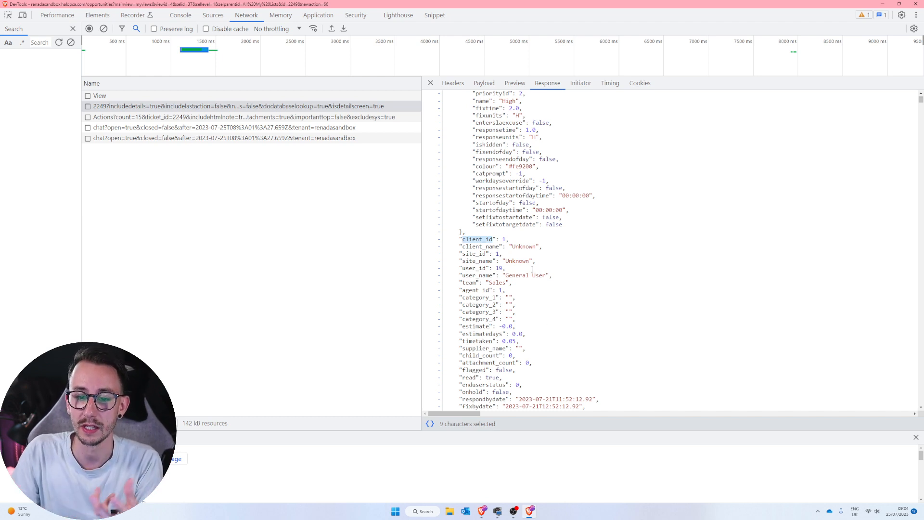
pyautogui.scroll(-15, 532, 268)
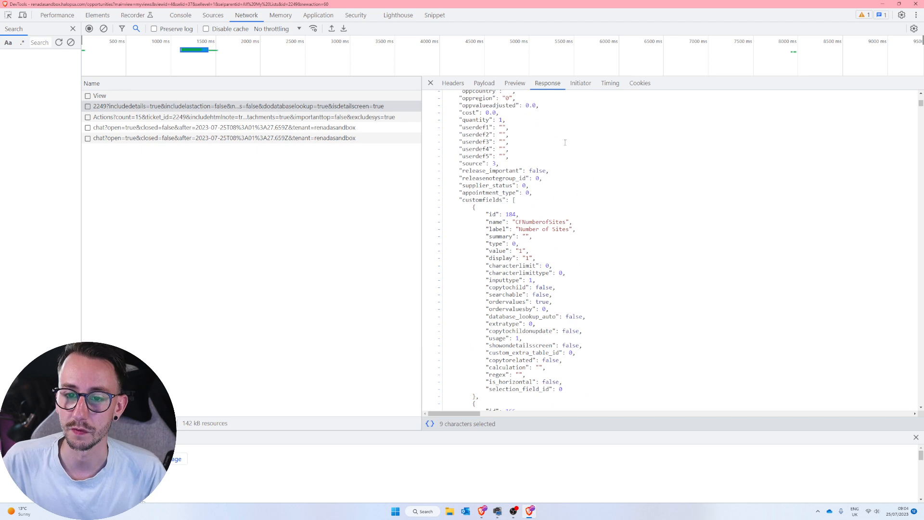
pyautogui.moveTo(461, 198); pyautogui.dragTo(515, 214)
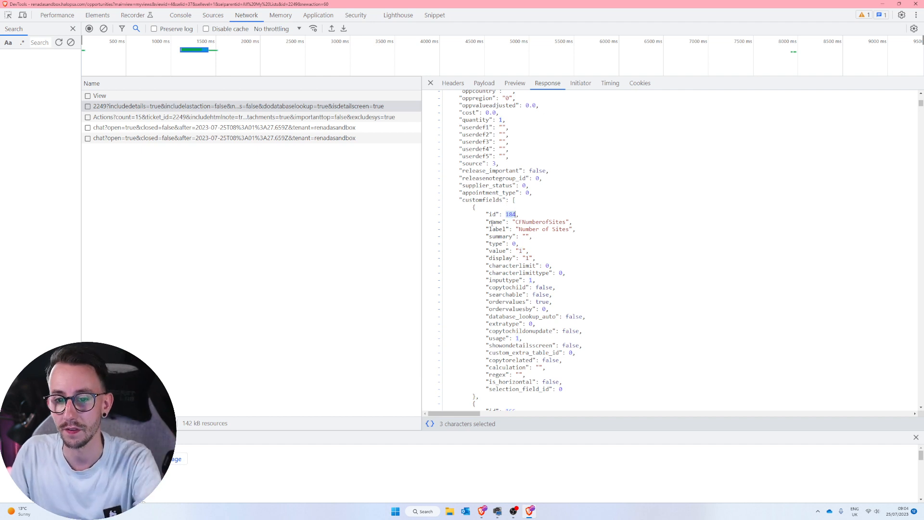
pyautogui.moveTo(489, 251); pyautogui.dragTo(507, 251)
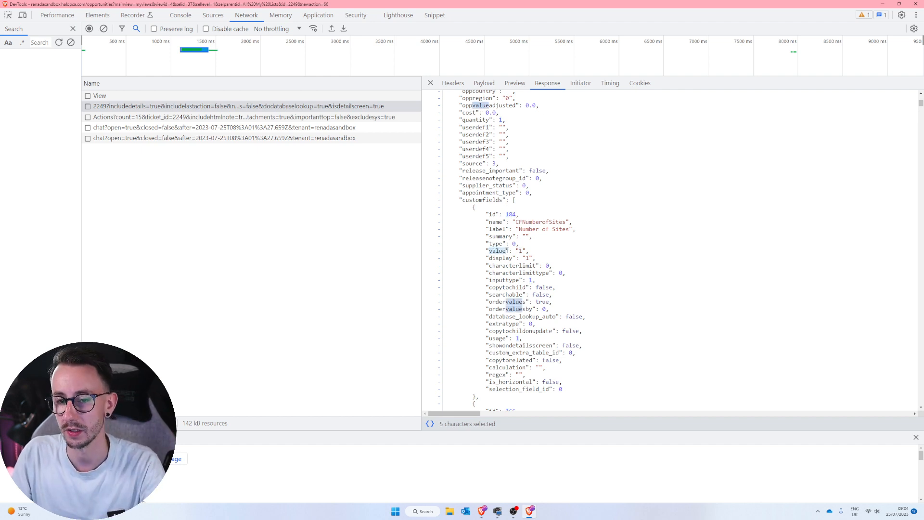
pyautogui.click(889, 5)
# Save the ClientID output variable and test the Get Ticket Data method with ticket ID 2249.
pyautogui.moveTo(409, 315); pyautogui.dragTo(323, 307)
pyautogui.click(437, 453)
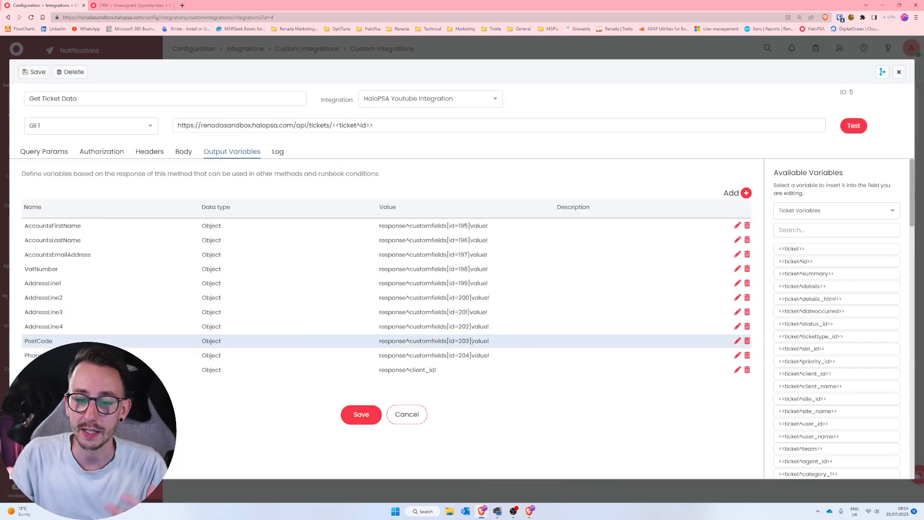
pyautogui.click(854, 126)
pyautogui.click(477, 200)
pyautogui.write('2249')
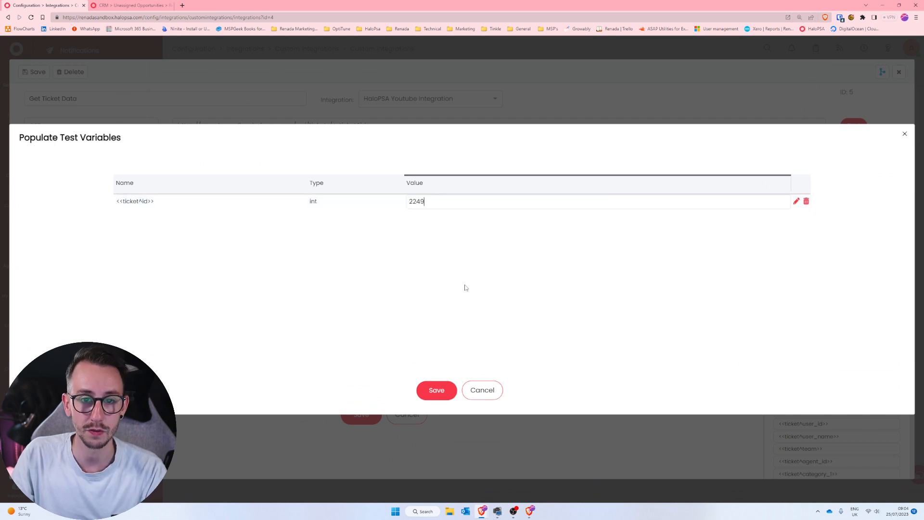
pyautogui.click(437, 389)
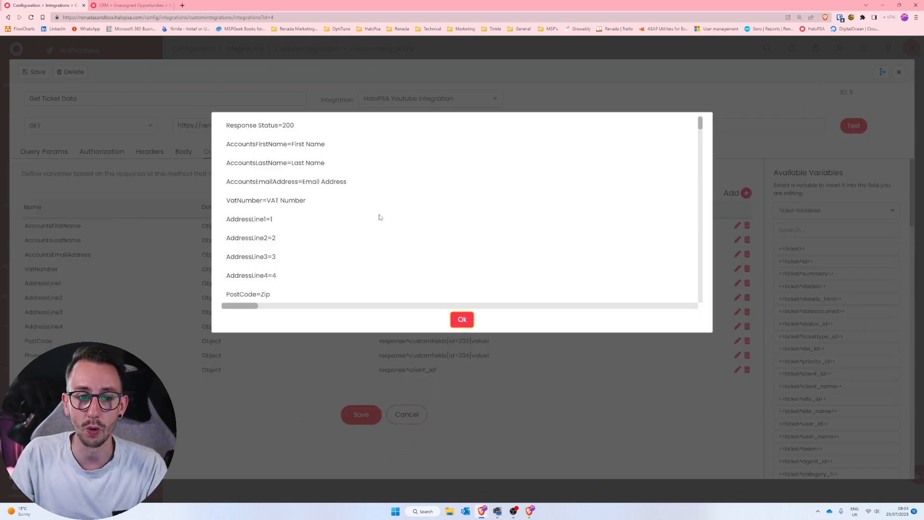
# Review the output variables returned by the test, down to ClientID, and close the test result.
pyautogui.scroll(-2, 379, 218)
pyautogui.moveTo(261, 236); pyautogui.dragTo(236, 117)
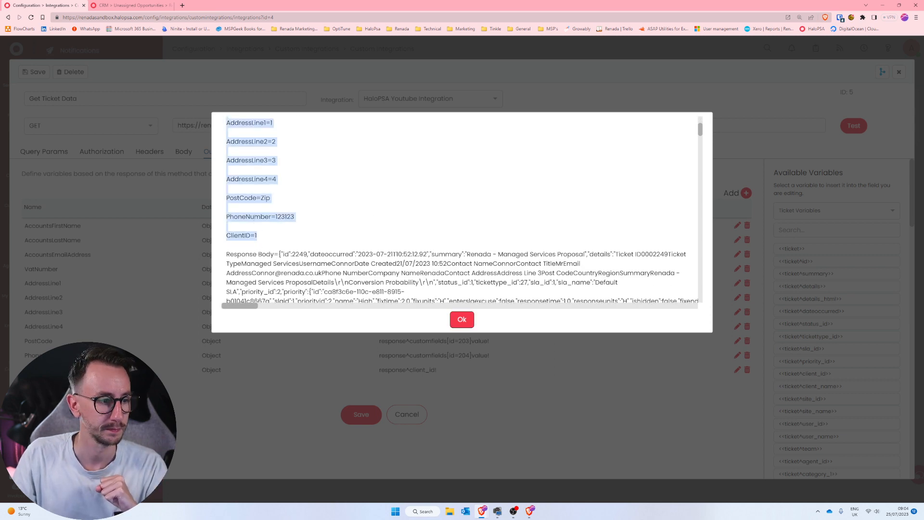
pyautogui.click(462, 319)
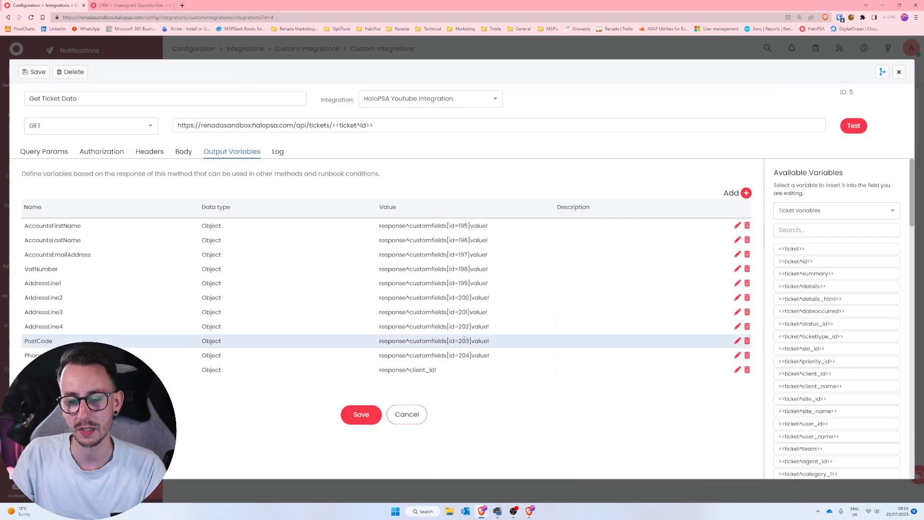
# Add a new output variable named SiteID to the Get Ticket Data method.
pyautogui.click(745, 193)
pyautogui.write('SiteI')
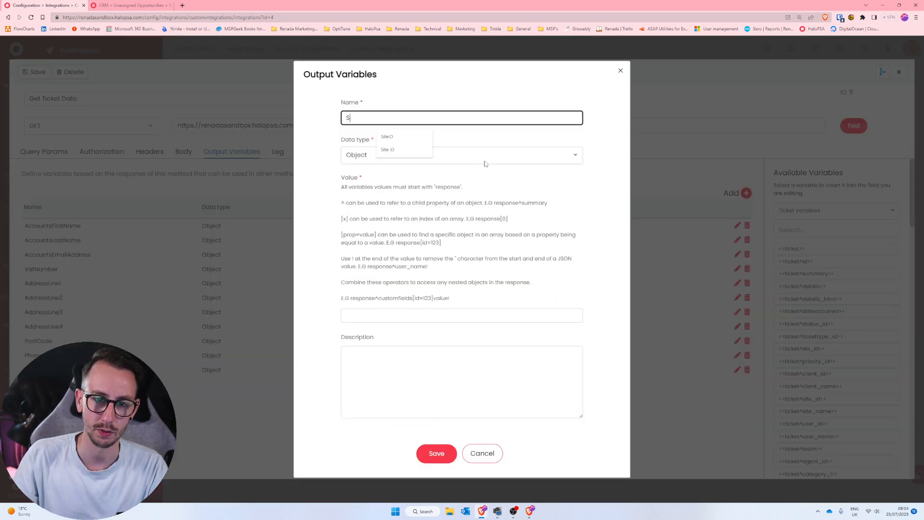
pyautogui.write('D')
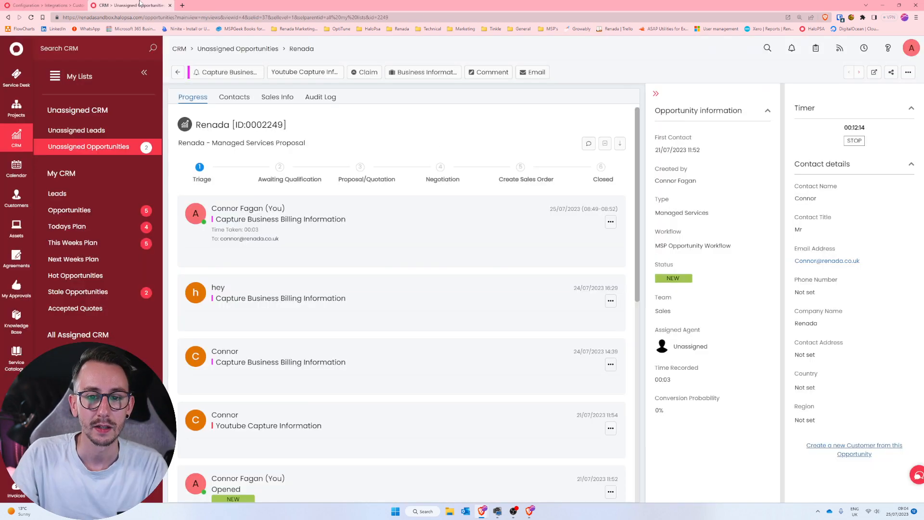
pyautogui.click(149, 5)
pyautogui.click(61, 5)
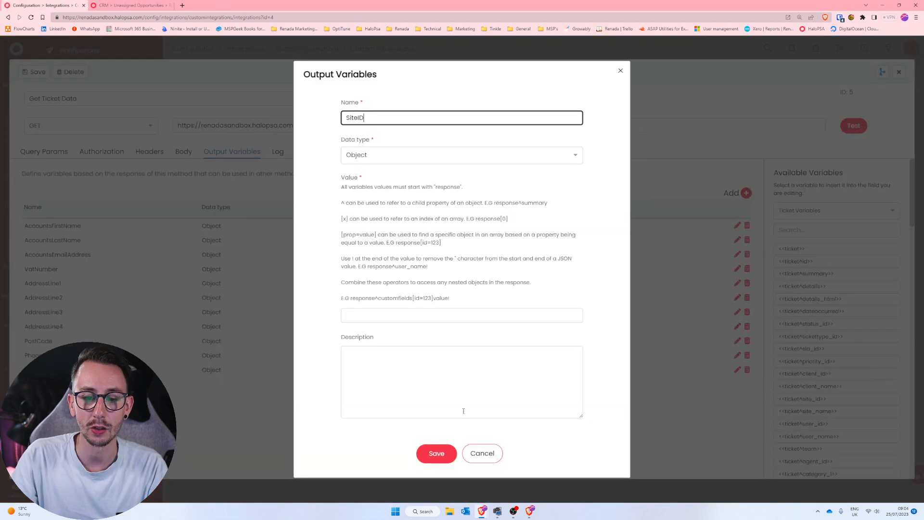
# Look up the site_id property name in the ticket's API response in DevTools, then return to the SiteID variable.
pyautogui.click(530, 511)
pyautogui.scroll(15, 568, 331)
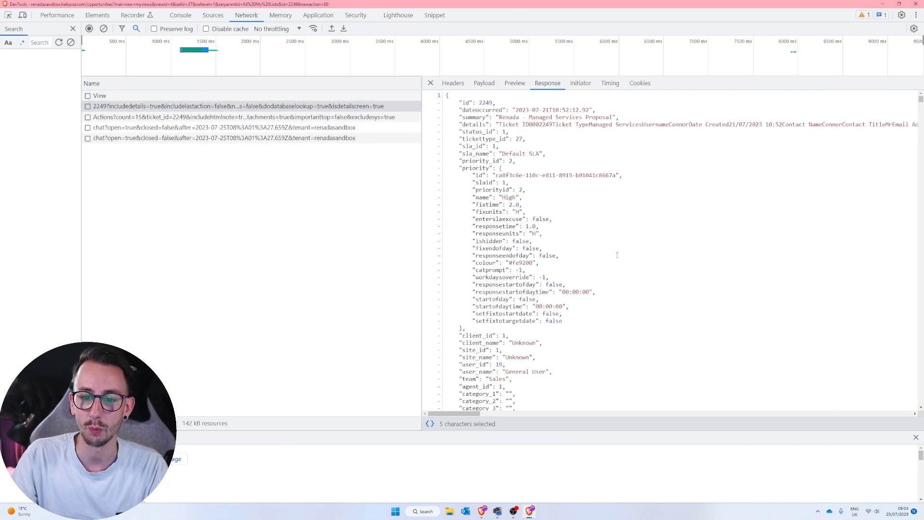
pyautogui.click(597, 279)
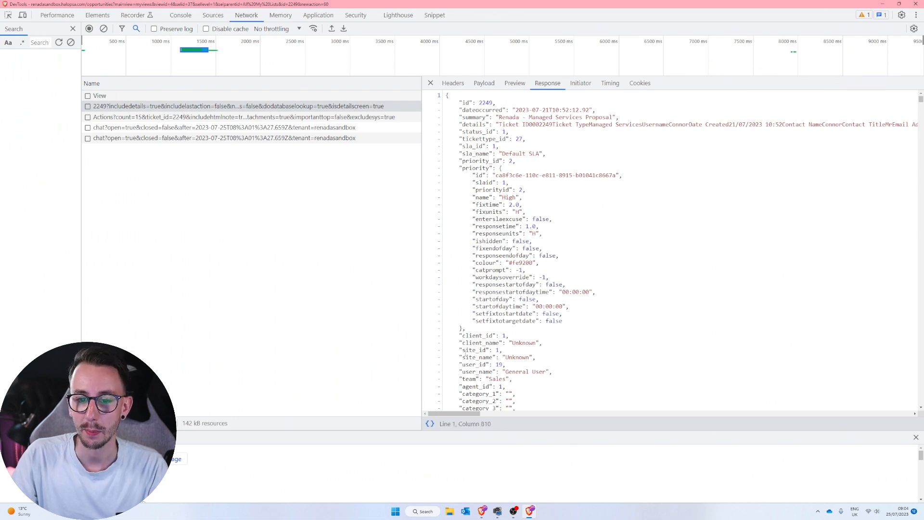
pyautogui.moveTo(463, 350); pyautogui.dragTo(482, 350)
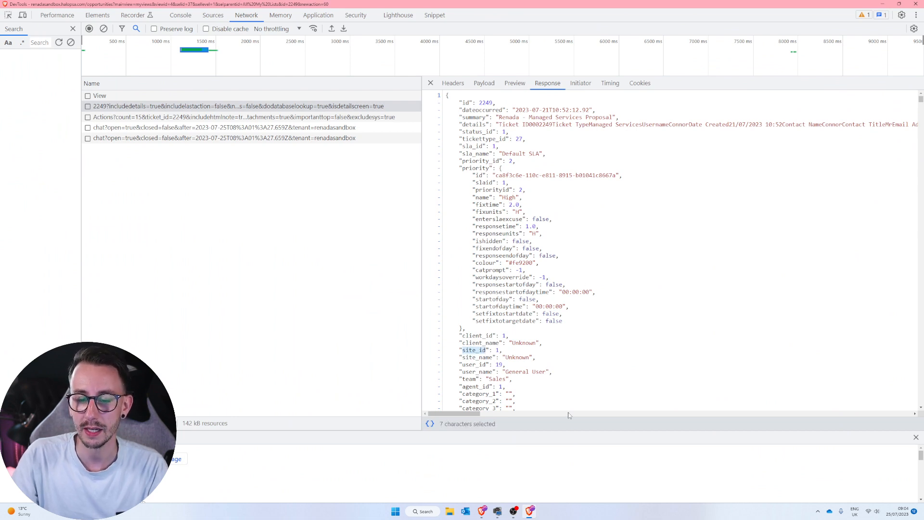
pyautogui.scroll(-2, 486, 350)
pyautogui.moveTo(503, 254); pyautogui.dragTo(462, 254)
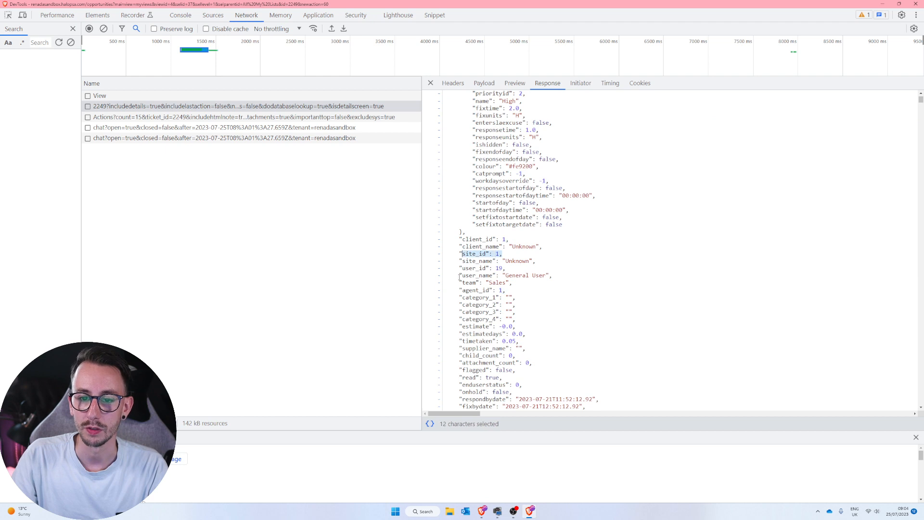
pyautogui.click(882, 4)
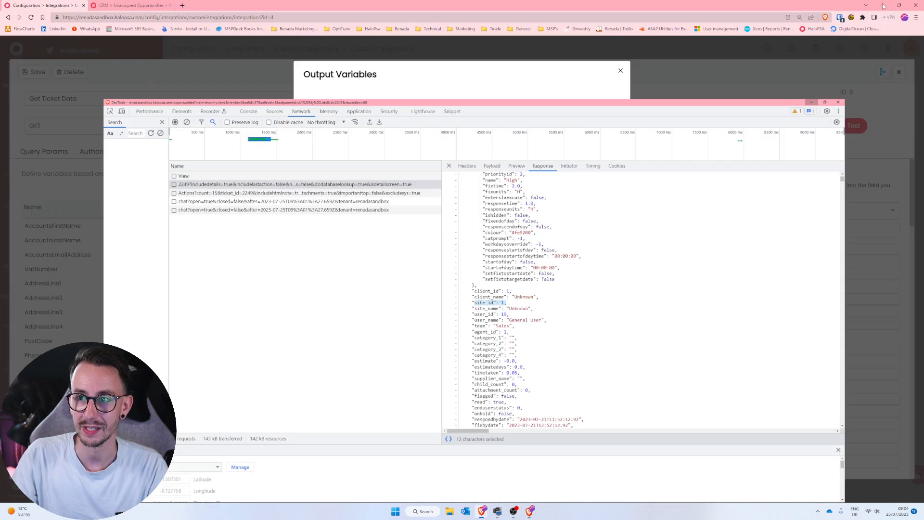
# Set the SiteID variable's value to response^site_id! and save the variable.
pyautogui.click(416, 314)
pyautogui.write('respon')
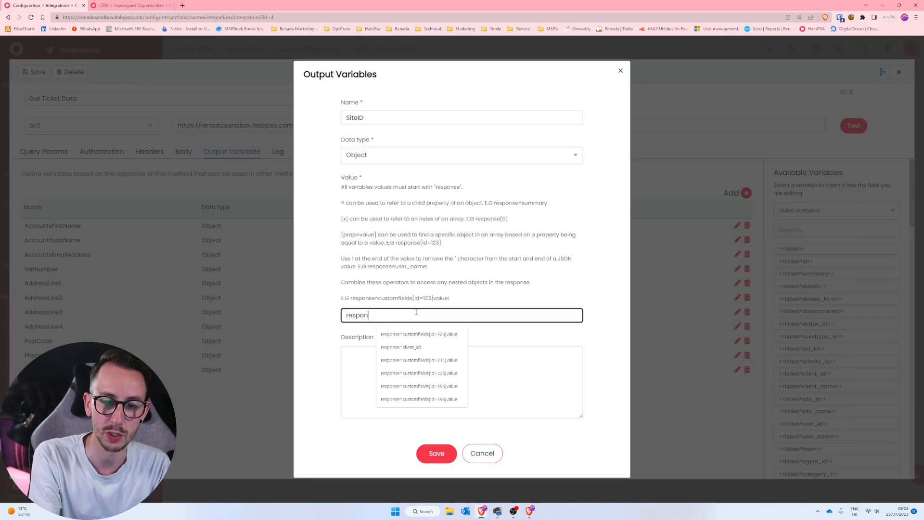
pyautogui.write('se^site')
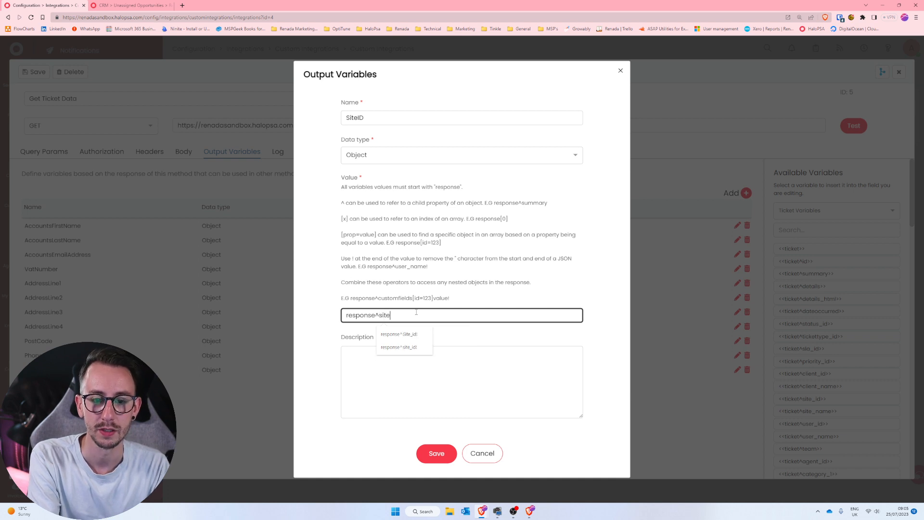
pyautogui.write('_id!')
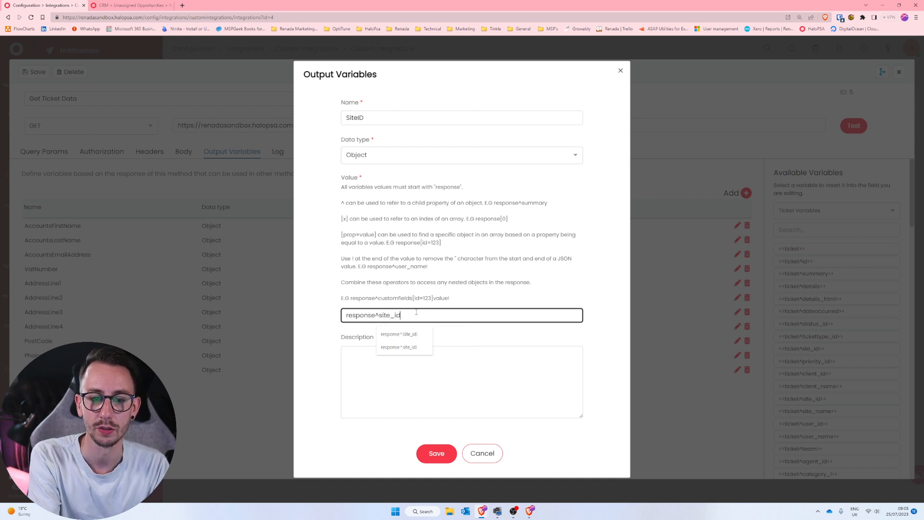
pyautogui.click(438, 457)
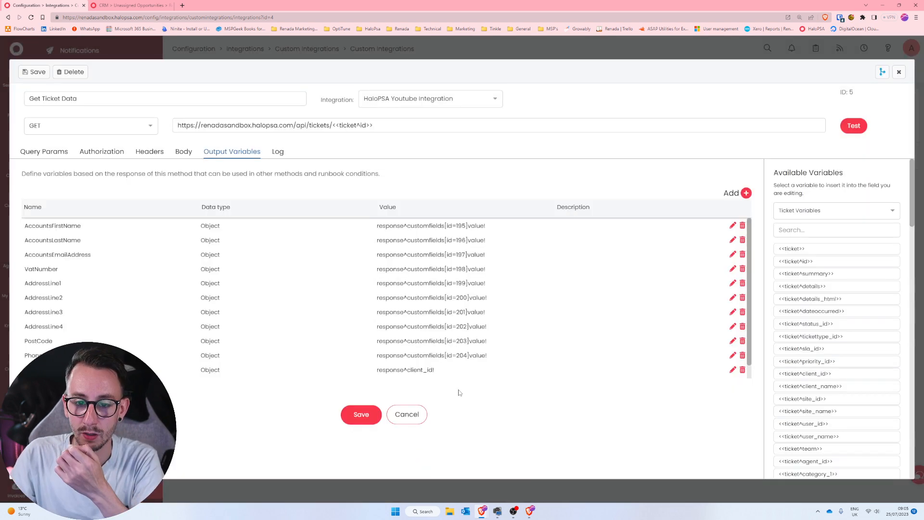
# Save the Get Ticket Data method and test it with ticket ID 2249.
pyautogui.click(381, 409)
pyautogui.click(854, 125)
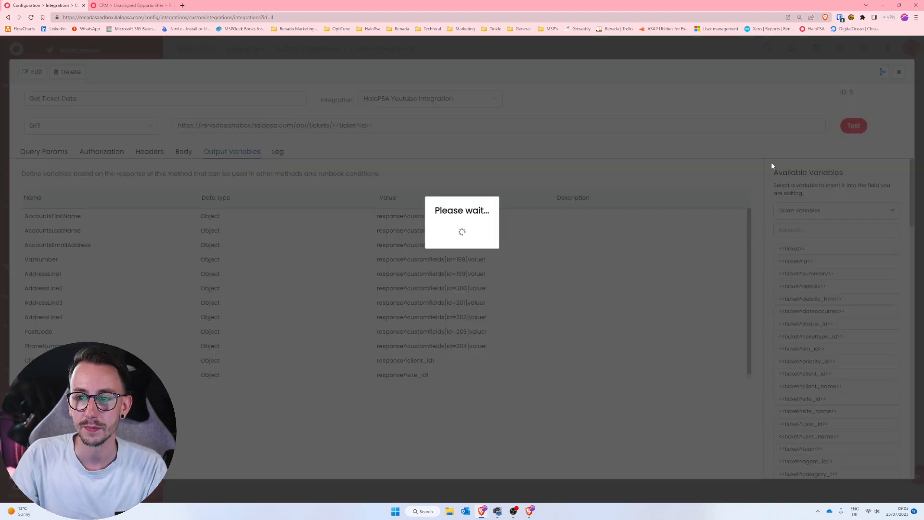
pyautogui.write('2249')
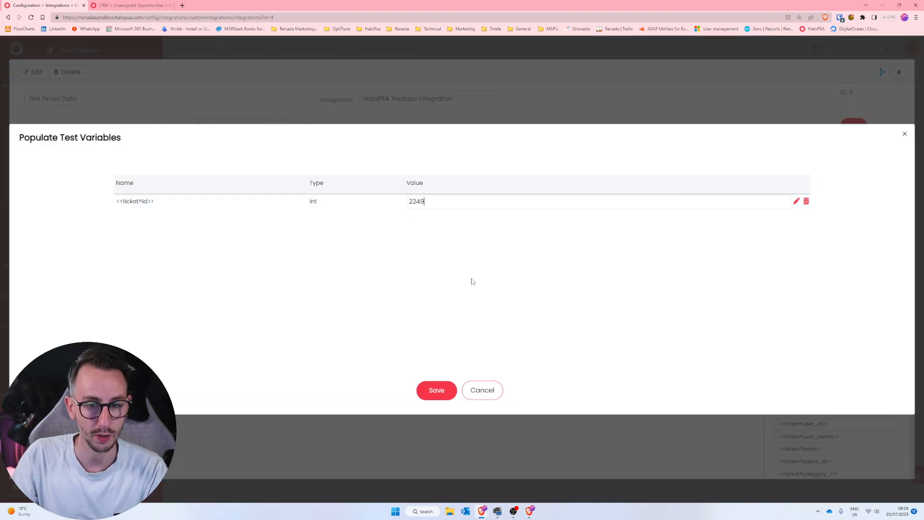
pyautogui.click(437, 390)
# Compare the returned ClientID and SiteID with client_id and site_id in the DevTools response, and close the test result.
pyautogui.scroll(-2, 372, 249)
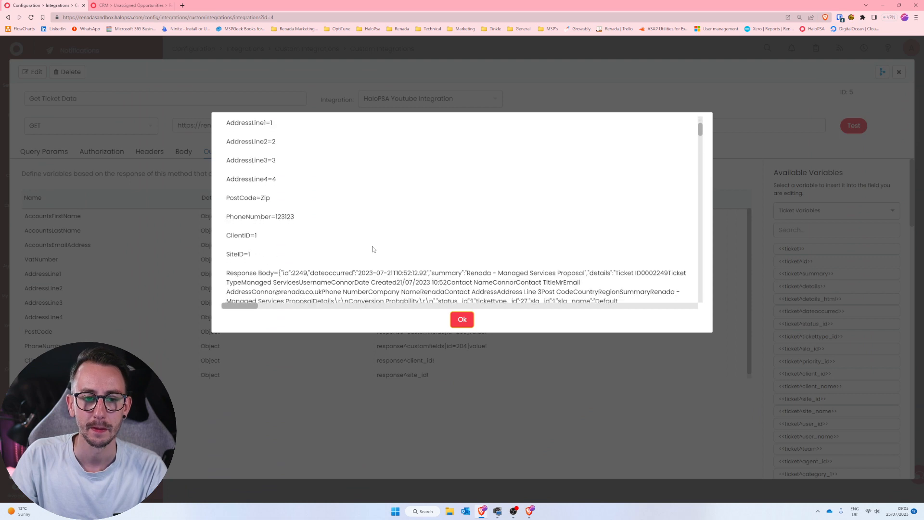
pyautogui.moveTo(256, 256); pyautogui.dragTo(224, 254)
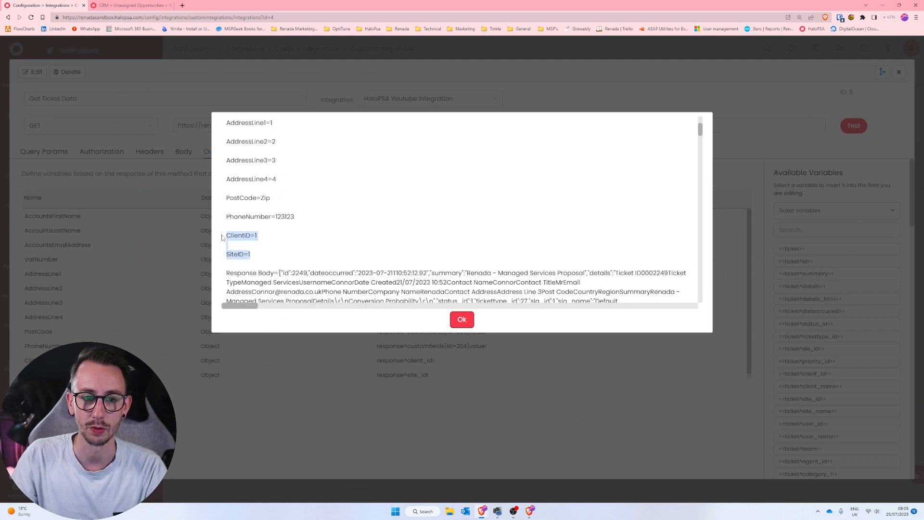
pyautogui.click(533, 513)
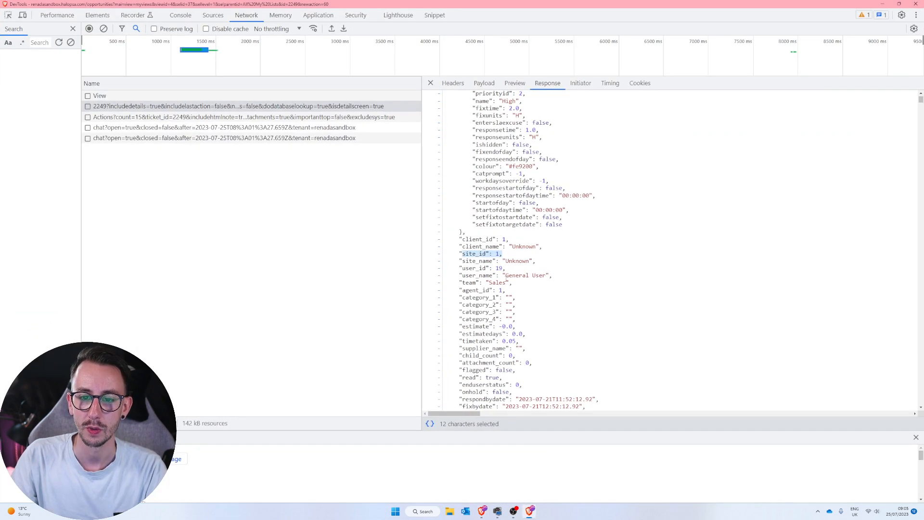
pyautogui.moveTo(463, 239); pyautogui.dragTo(502, 253)
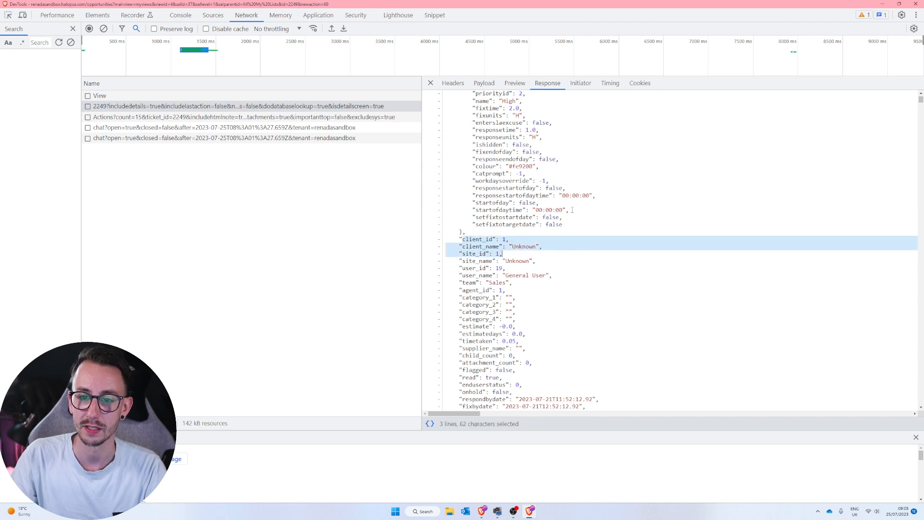
pyautogui.click(882, 4)
pyautogui.click(462, 320)
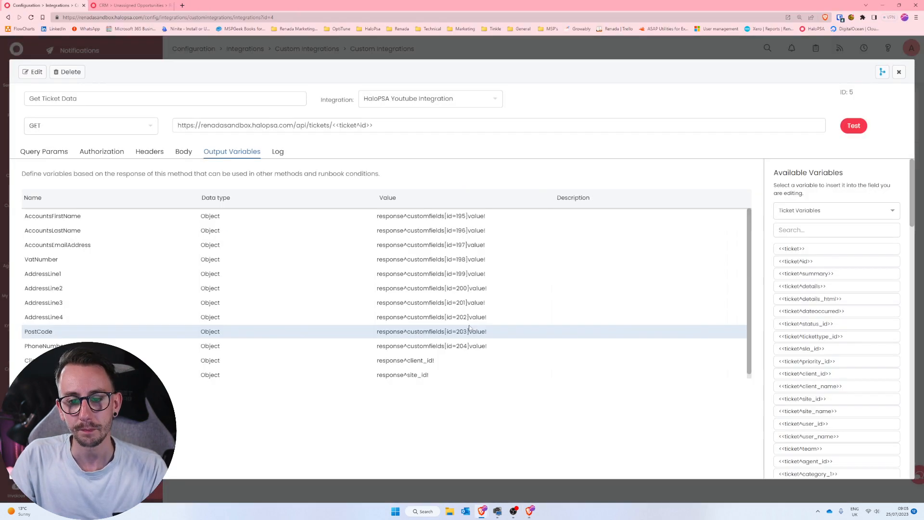
# Open the Acorn Construction ticket "Cannot log into Outlook online" from the Service Desk to get its ticket ID.
pyautogui.hotkey('ctrl', 'Tab')
pyautogui.click(106, 147)
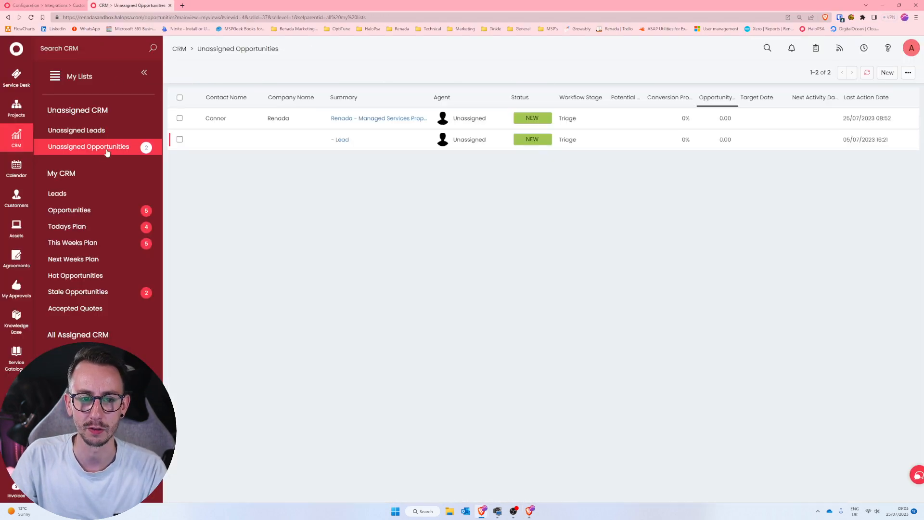
pyautogui.click(105, 208)
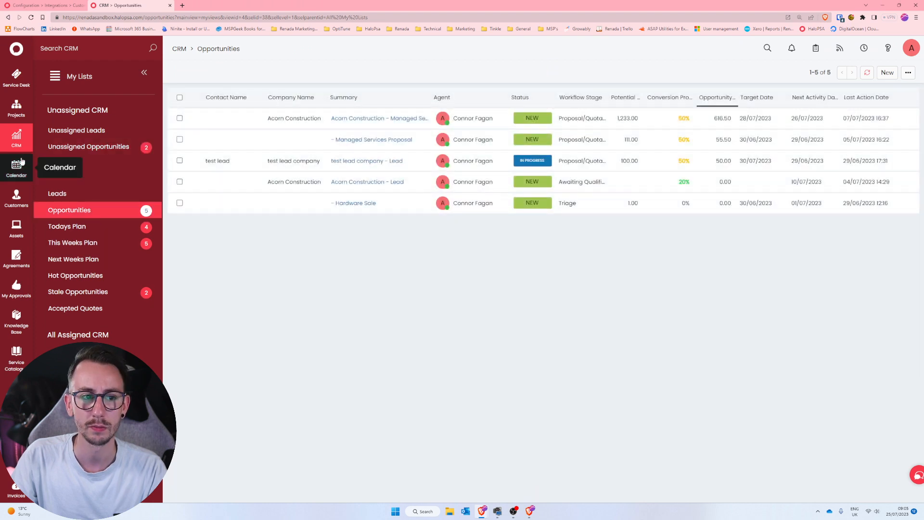
pyautogui.click(17, 77)
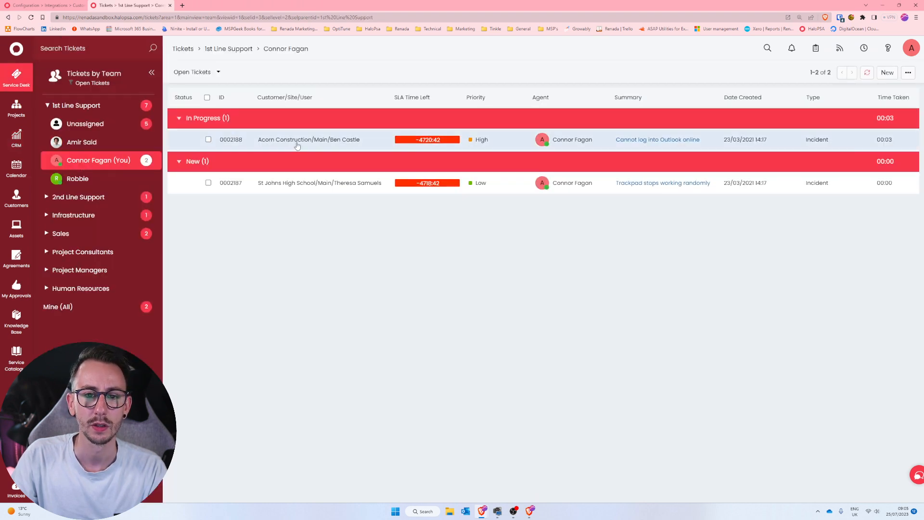
pyautogui.click(312, 147)
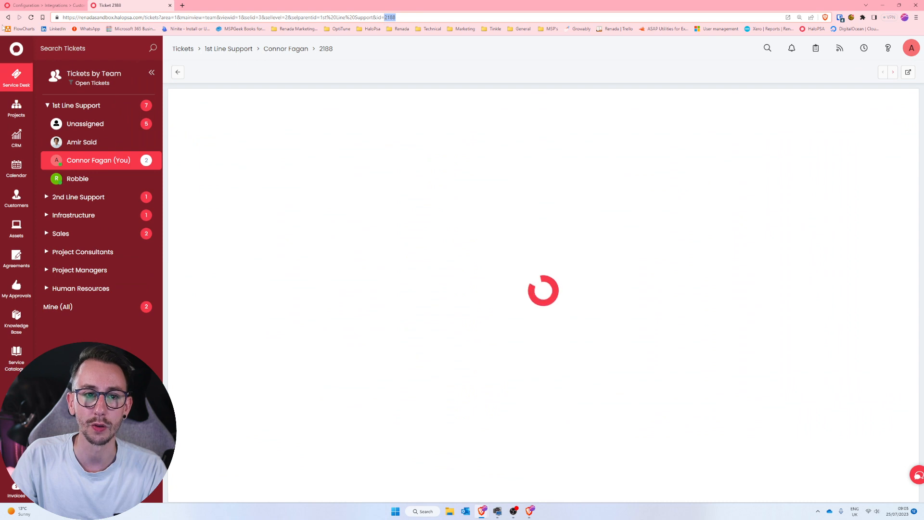
# Test the Get Ticket Data method with ticket ID 2188.
pyautogui.click(46, 6)
pyautogui.click(853, 127)
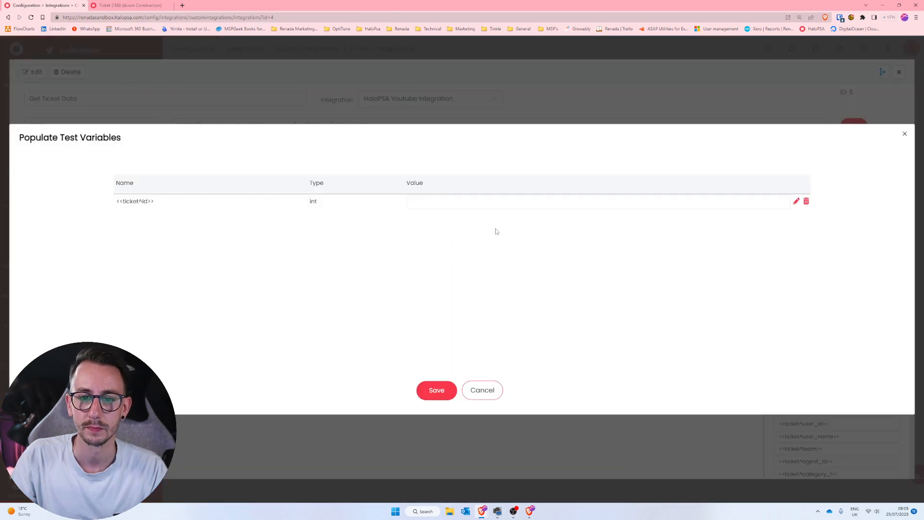
pyautogui.click(473, 202)
pyautogui.write('2188')
pyautogui.click(439, 395)
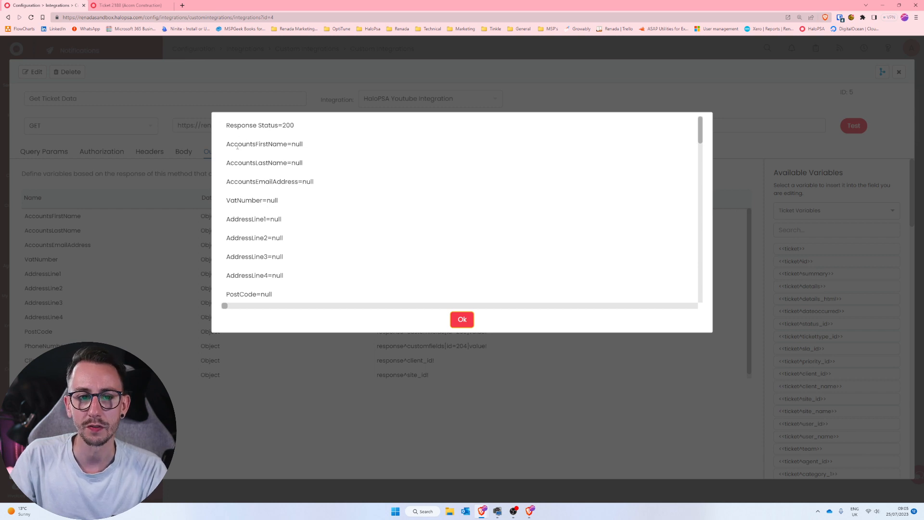
# Review the custom field variables, ClientID and SiteID in the test result for ticket 2188.
pyautogui.moveTo(225, 141); pyautogui.dragTo(320, 287)
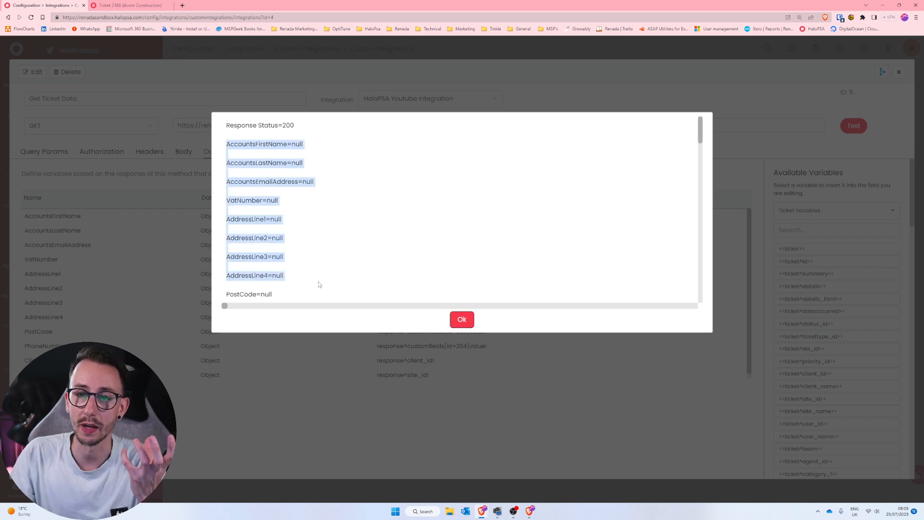
pyautogui.moveTo(701, 138); pyautogui.dragTo(700, 153)
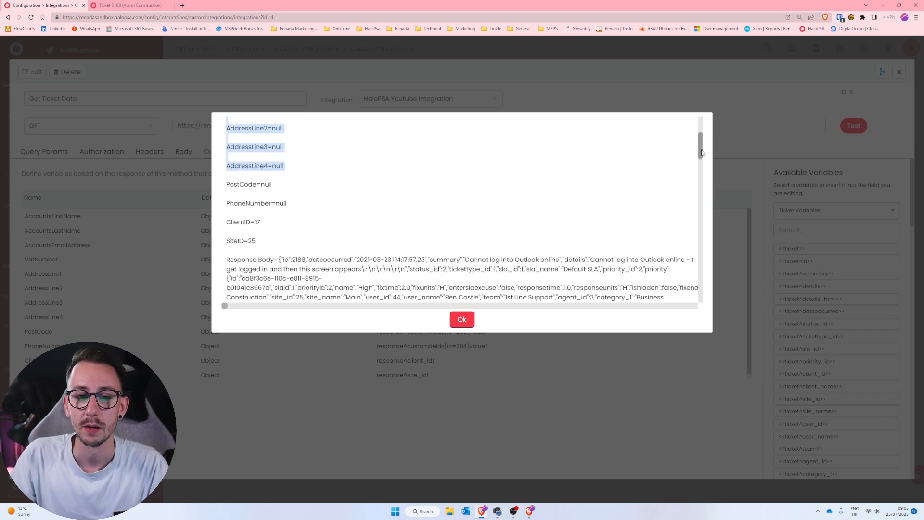
pyautogui.moveTo(225, 222); pyautogui.dragTo(337, 254)
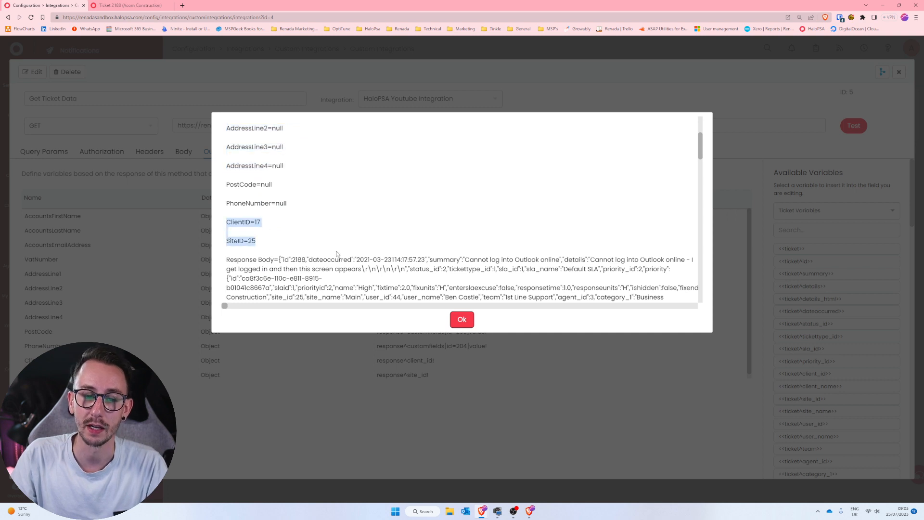
pyautogui.click(274, 231)
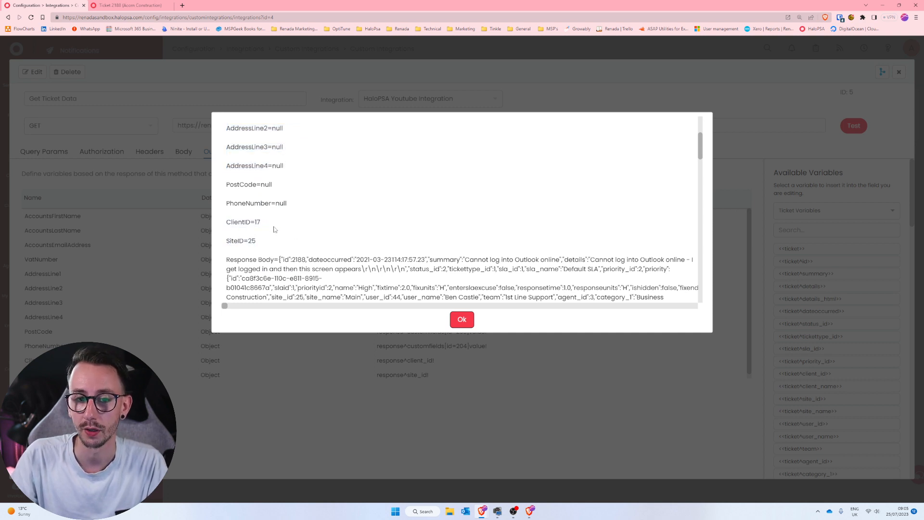
# Open the Acorn Construction customer record from the ticket and compare the client ID in its URL with the returned ClientID.
pyautogui.click(139, 6)
pyautogui.click(815, 227)
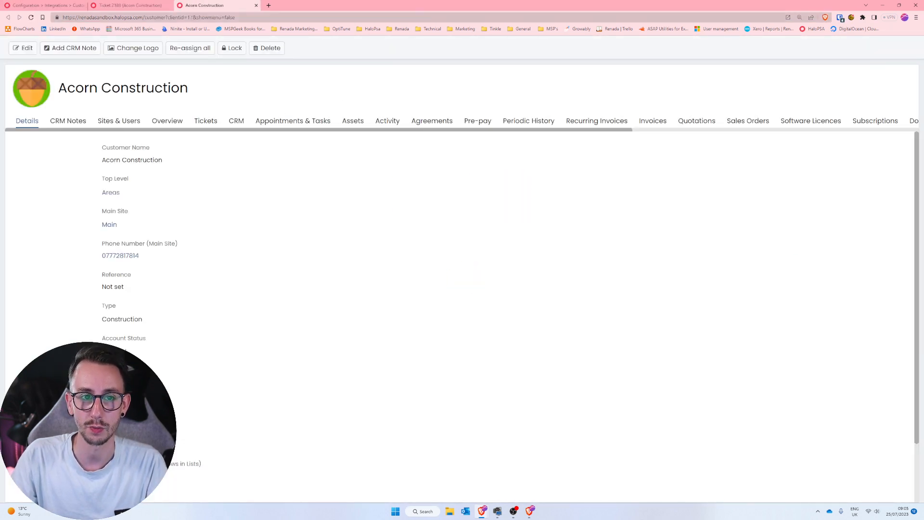
pyautogui.click(53, 6)
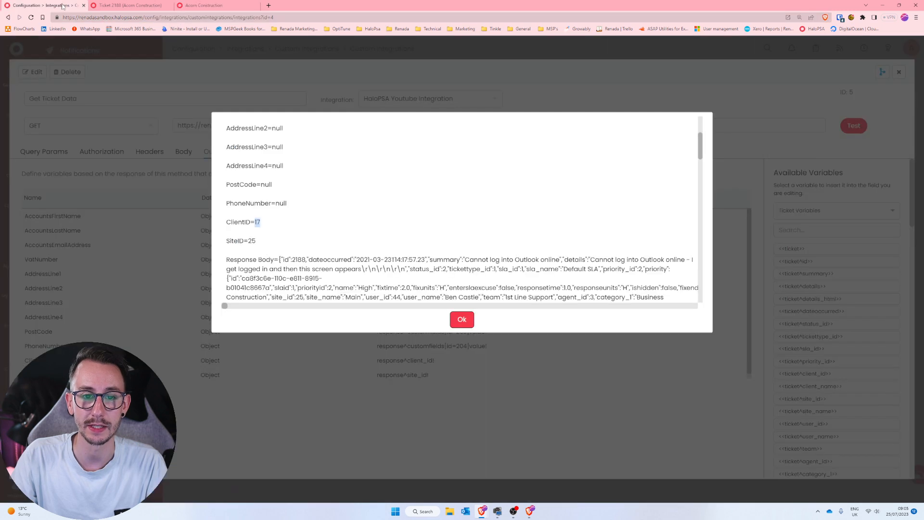
pyautogui.moveTo(265, 226); pyautogui.dragTo(222, 225)
pyautogui.click(216, 5)
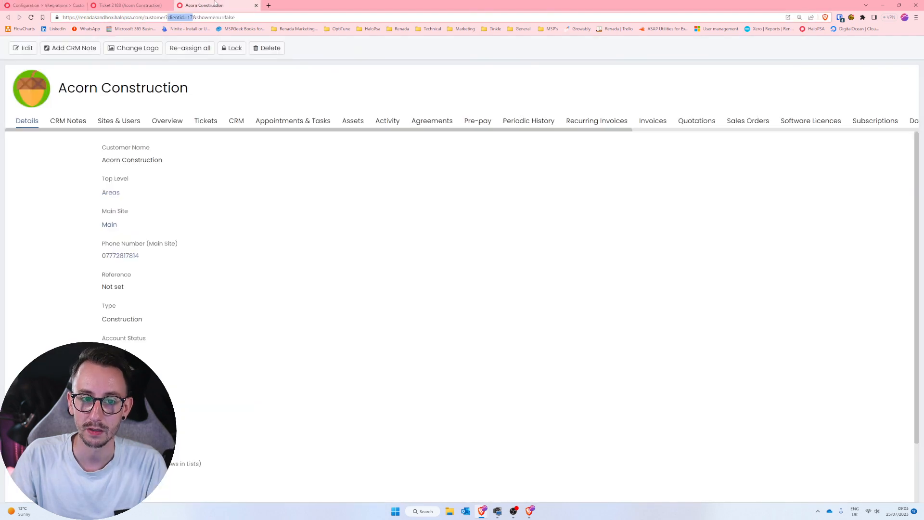
# Open the customer's Main site and compare the site ID in its URL with the returned SiteID.
pyautogui.click(110, 225)
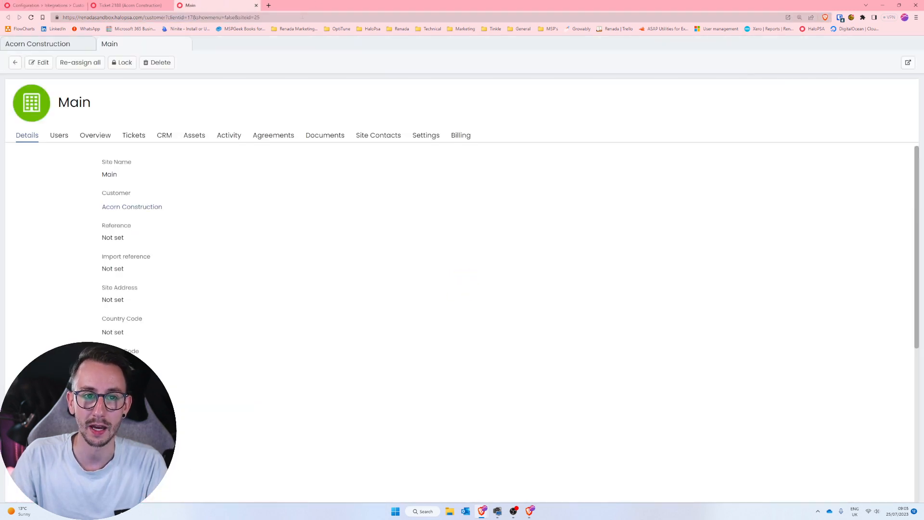
pyautogui.doubleClick(257, 18)
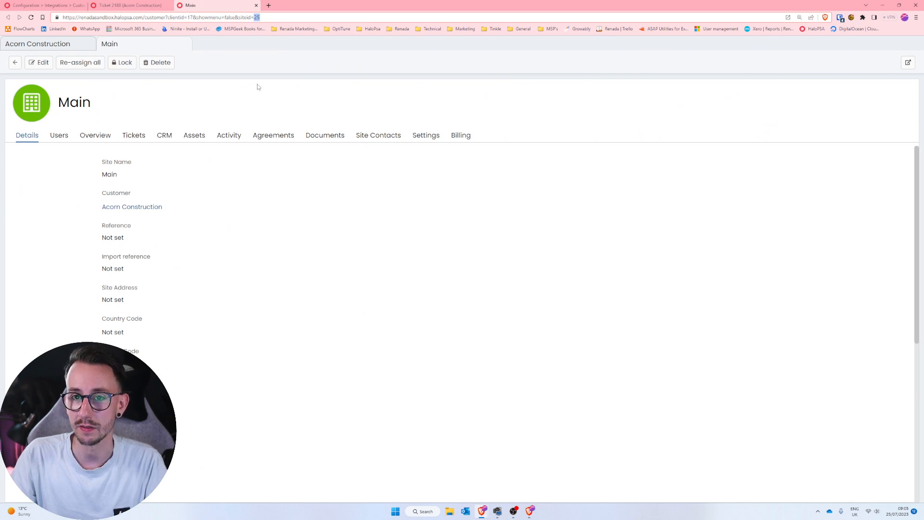
pyautogui.click(44, 6)
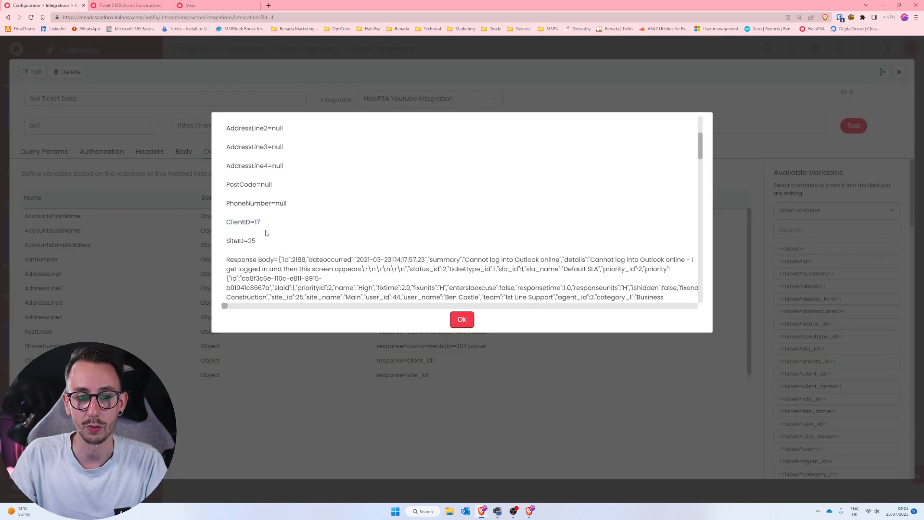
# Check the ClientID and SiteID values in the test result for ticket 2188 and close the result.
pyautogui.moveTo(261, 246); pyautogui.dragTo(222, 221)
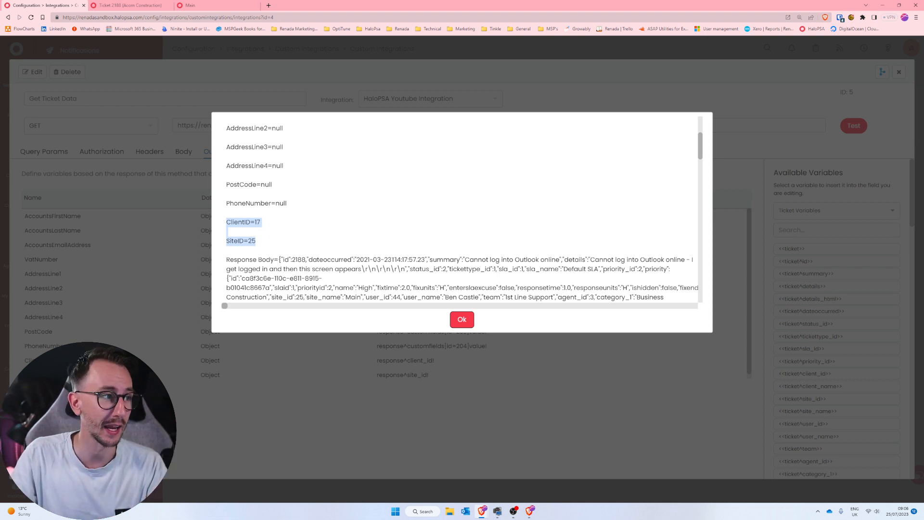
pyautogui.click(456, 326)
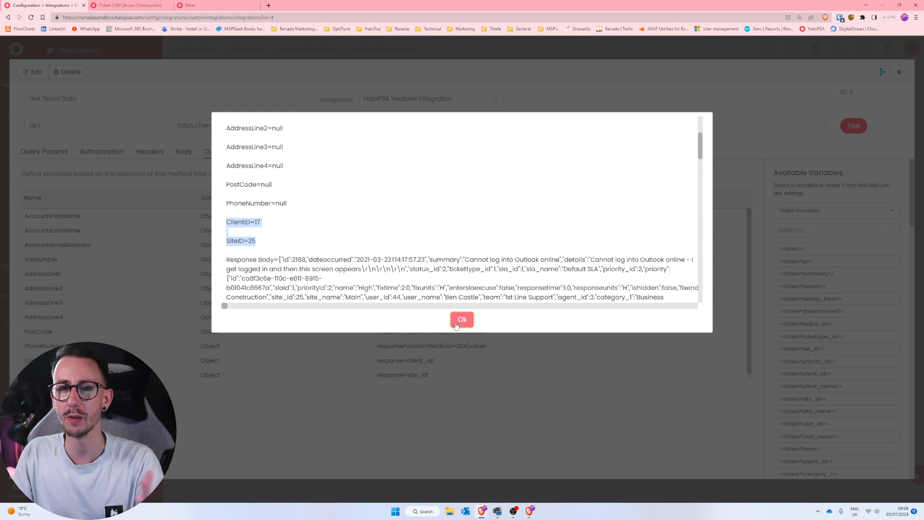
pyautogui.click(456, 325)
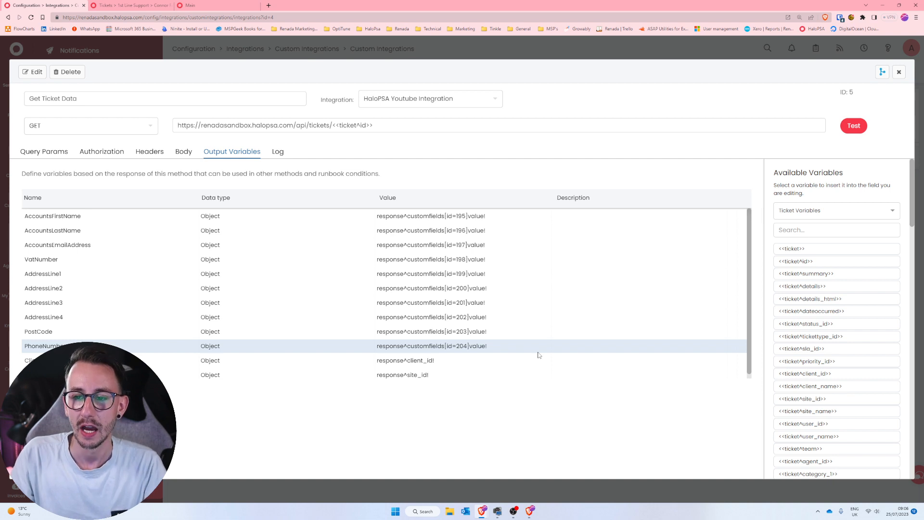
# Close the Get Ticket Data method and reopen it from the integration's methods to view its output variables.
pyautogui.click(899, 71)
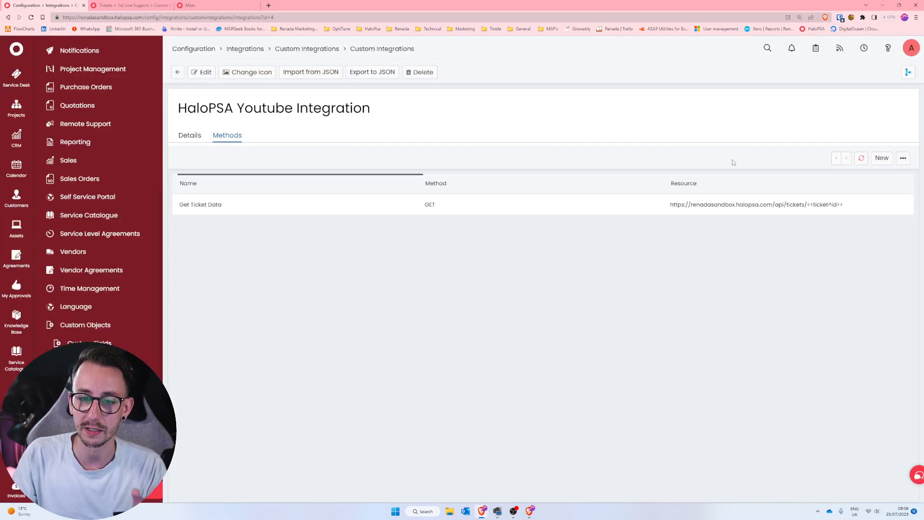
pyautogui.click(685, 206)
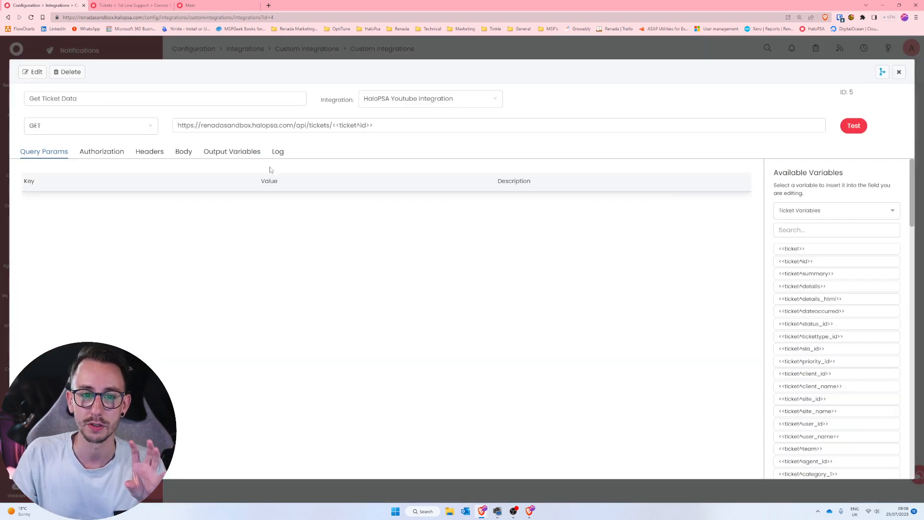
pyautogui.click(232, 151)
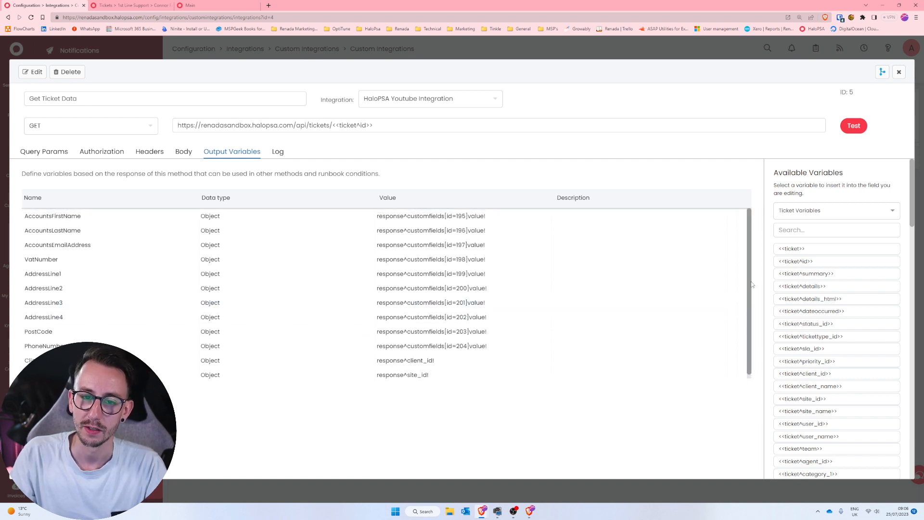
# Test the Get Ticket Data method with ticket ID 2249, review the returned custom field variables and close the result.
pyautogui.click(853, 125)
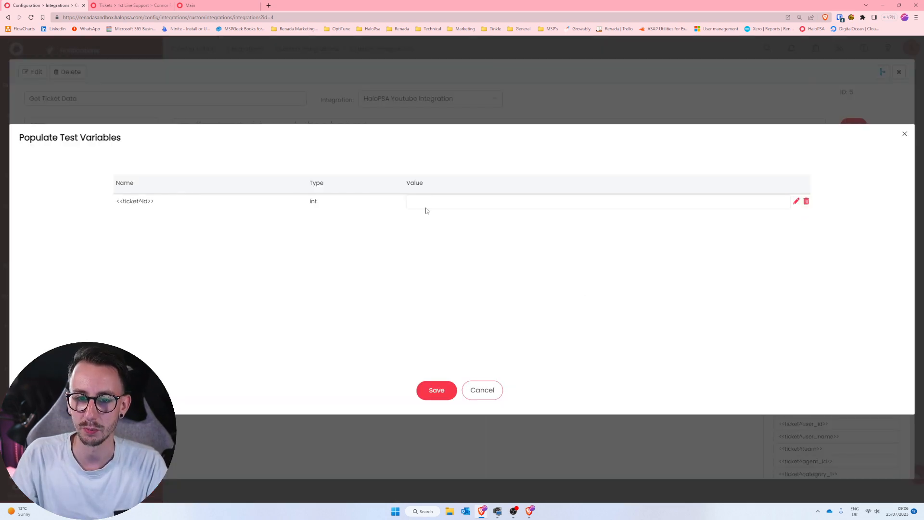
pyautogui.write('2238')
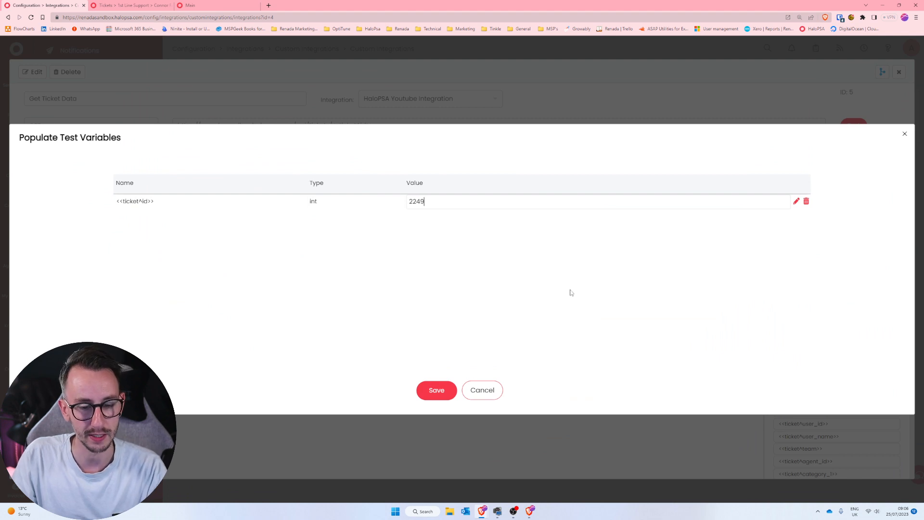
pyautogui.click(438, 396)
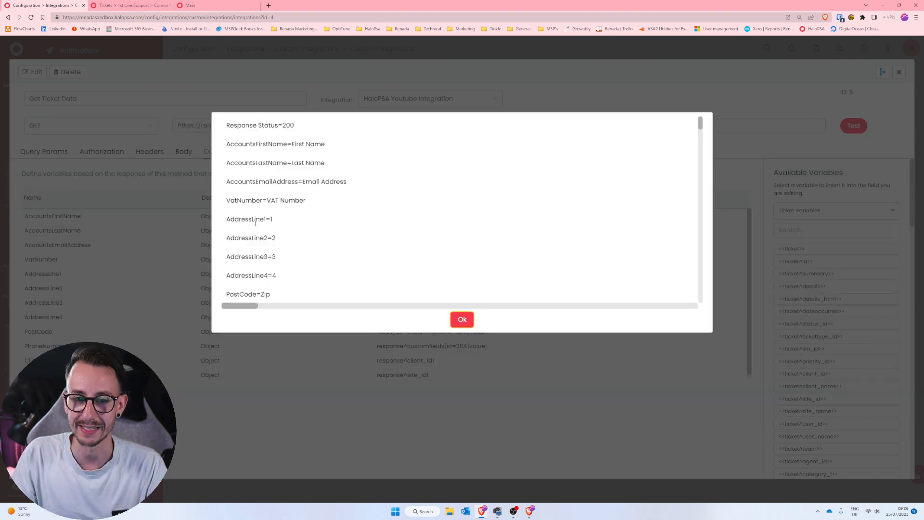
pyautogui.moveTo(245, 219); pyautogui.dragTo(351, 289)
pyautogui.click(462, 320)
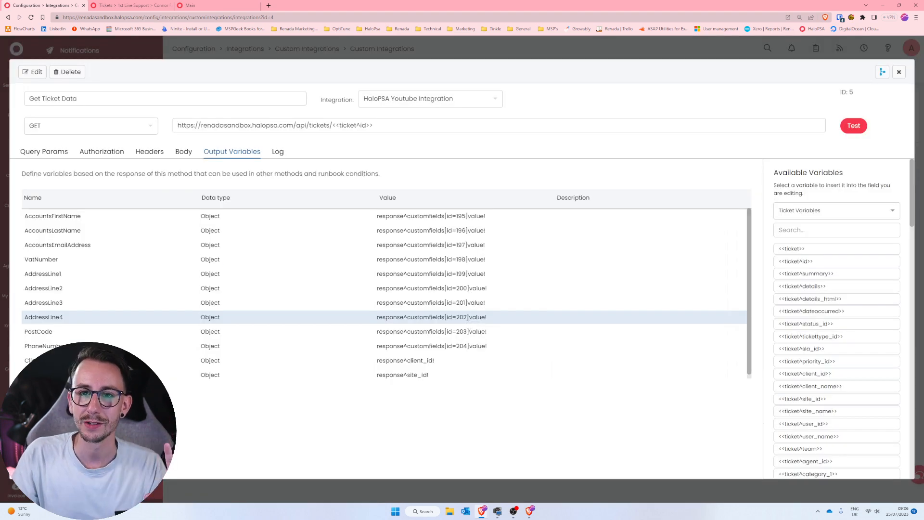